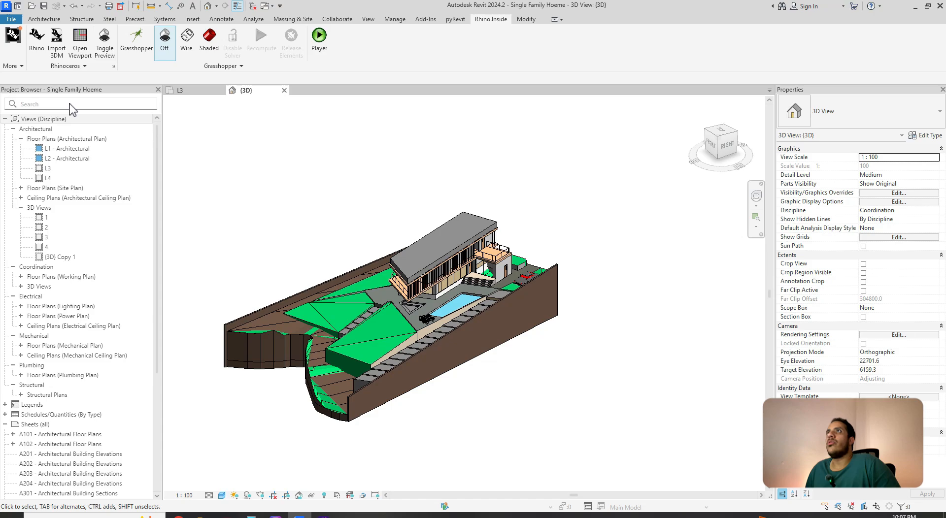
- Launch Rhino from Revit and arrange its Perspective view side by side with the Revit 3D model
left_click(37, 49)
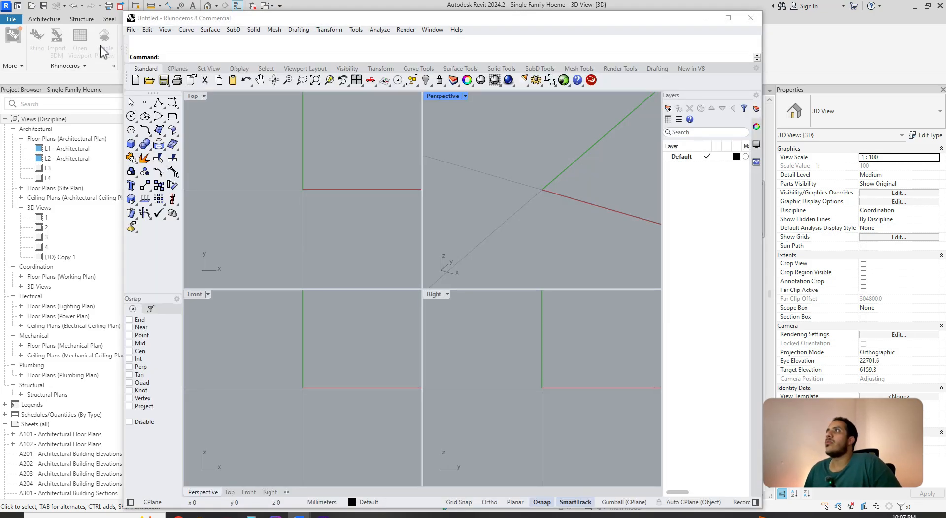
left_click_drag(517, 18, 576, 23)
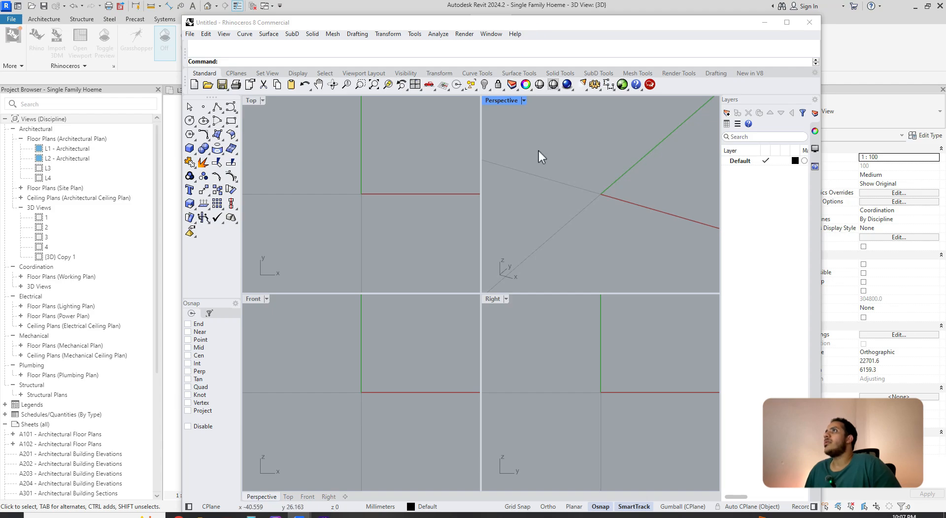
scroll(501, 194, "down", 1)
scroll(500, 194, "up", 4)
left_click_drag(408, 22, 435, 29)
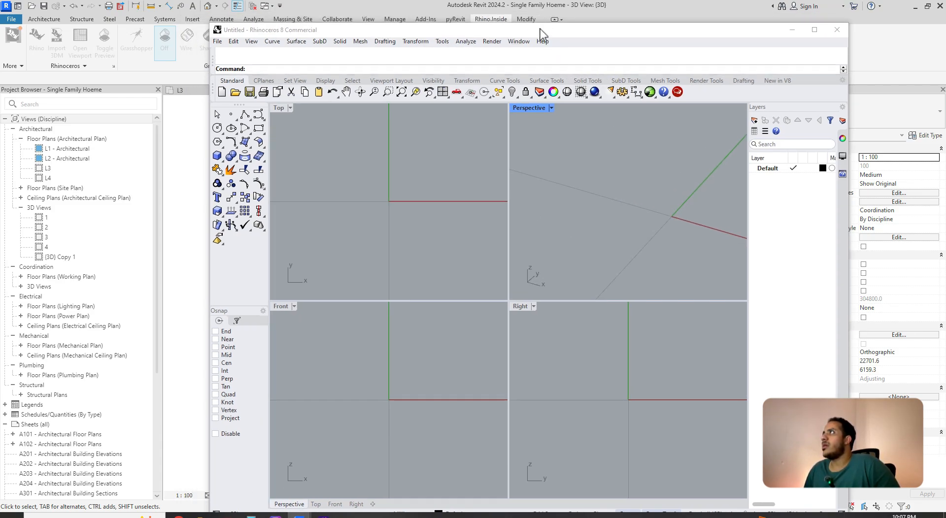
left_click_drag(540, 30, 522, 20)
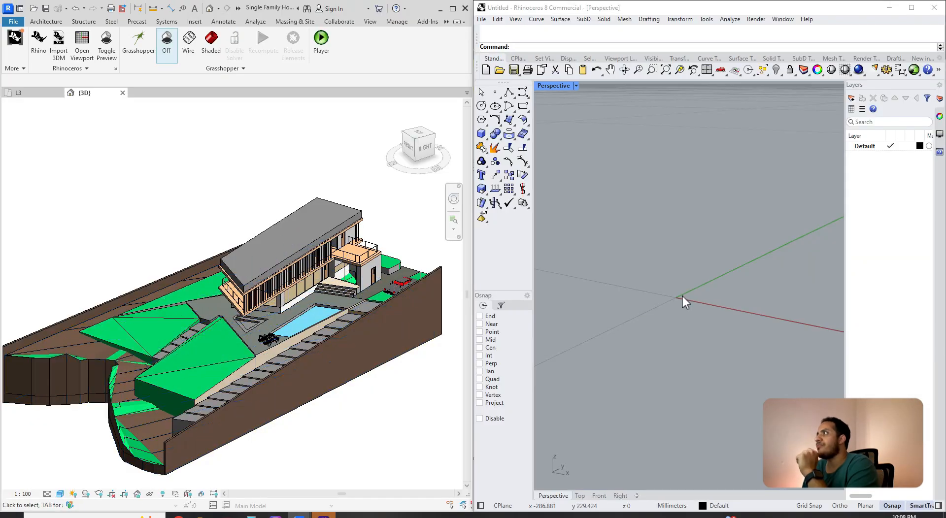
right_click_drag(682, 297, 620, 253, "shift")
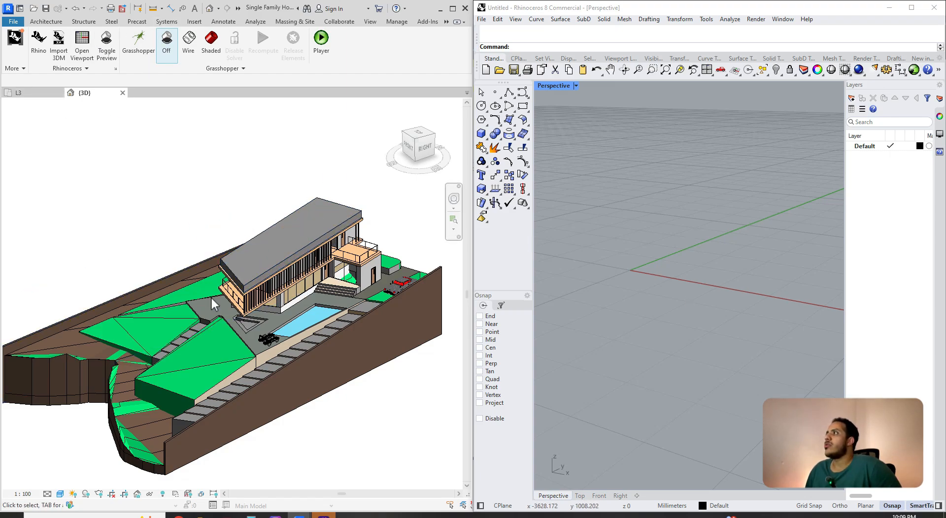
scroll(217, 308, "down", 3)
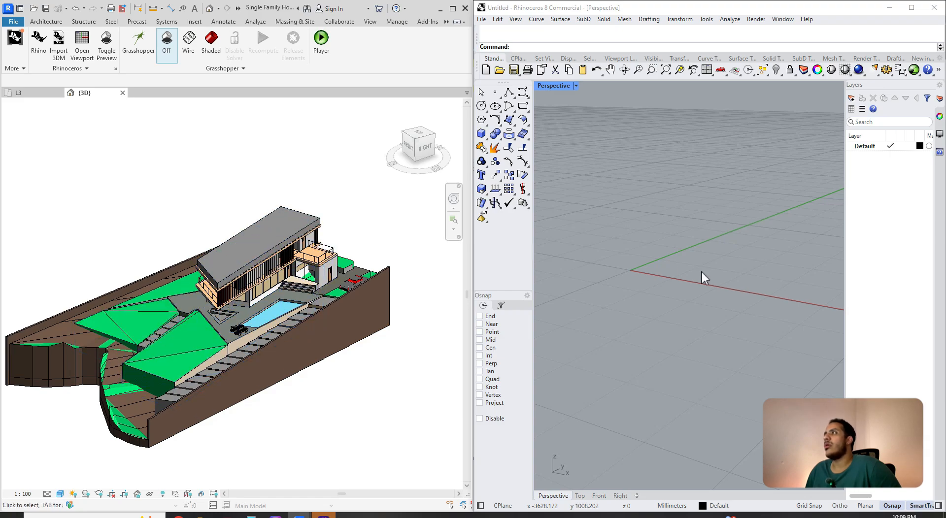
middle_click_drag(239, 289, 261, 296)
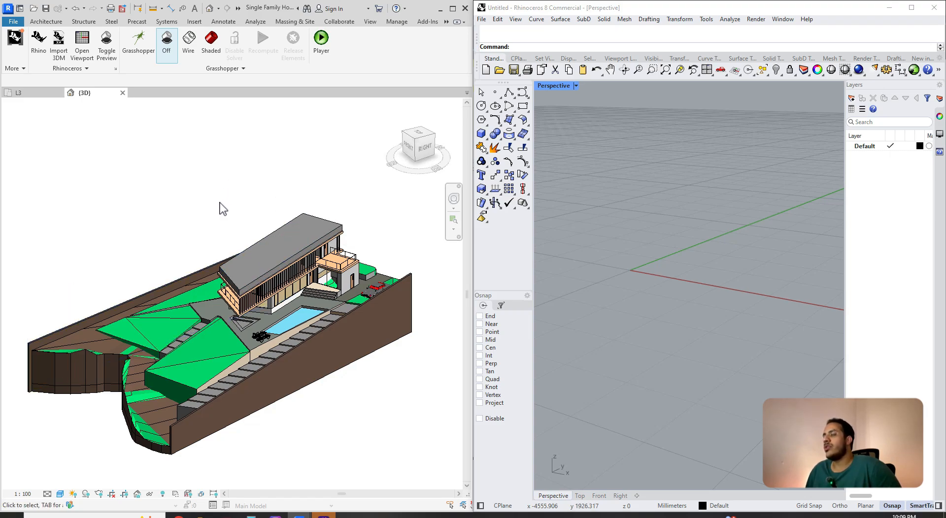
- Launch Grasshopper from Revit, dismiss the tutorial browser and maximize the Grasshopper window
left_click(140, 43)
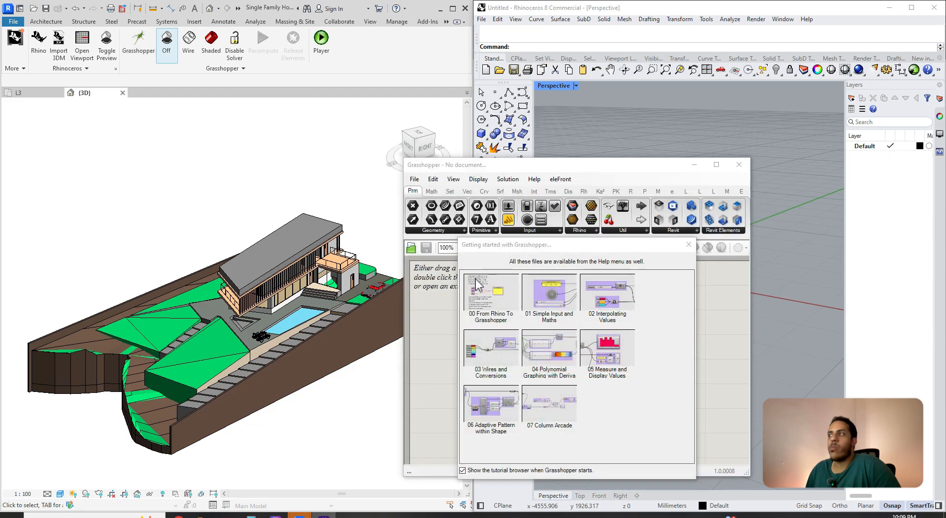
left_click(688, 244)
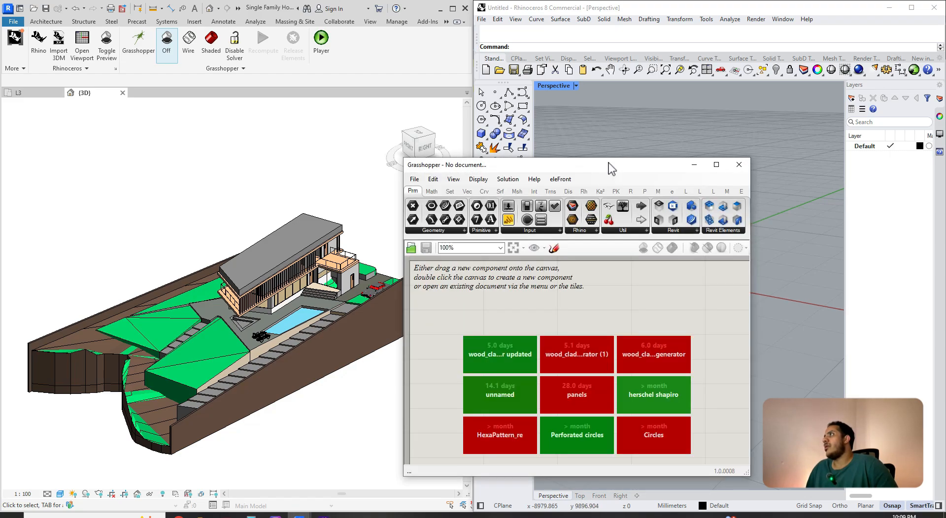
left_click(716, 164)
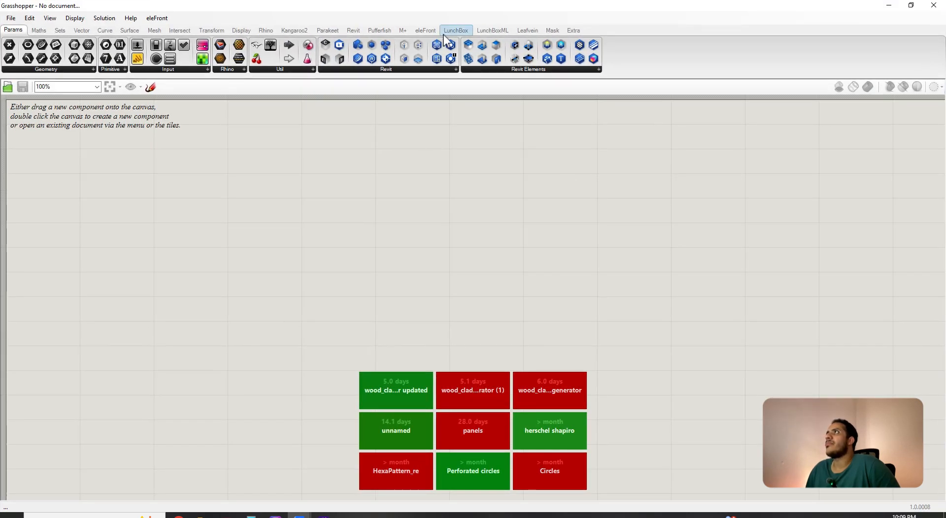
- Examine the Revit component categories available in Grasshopper
left_click(353, 30)
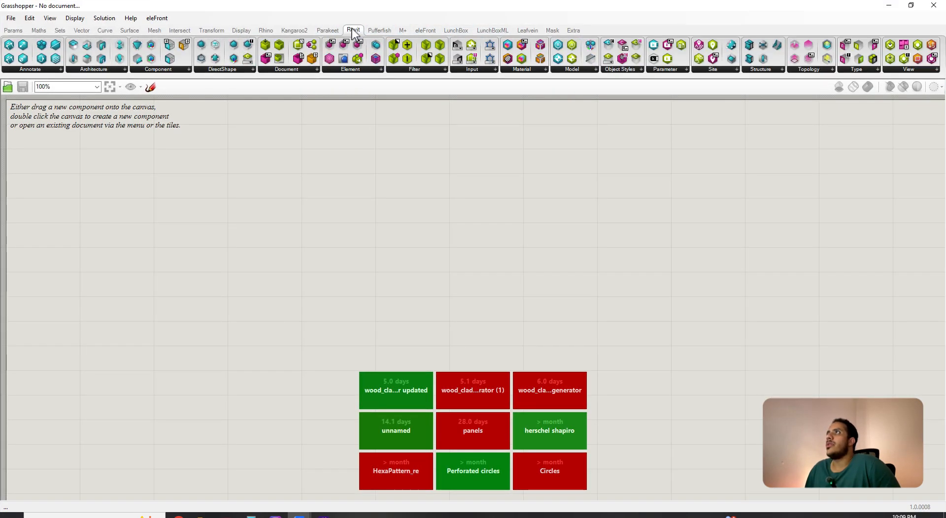
key("ctrl")
key("ctrl")
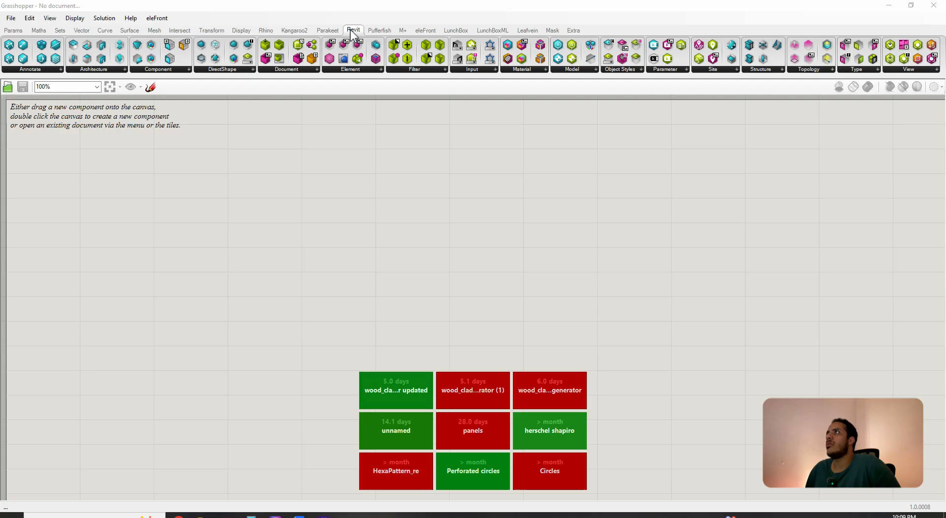
key("ctrl")
key("ctrl")
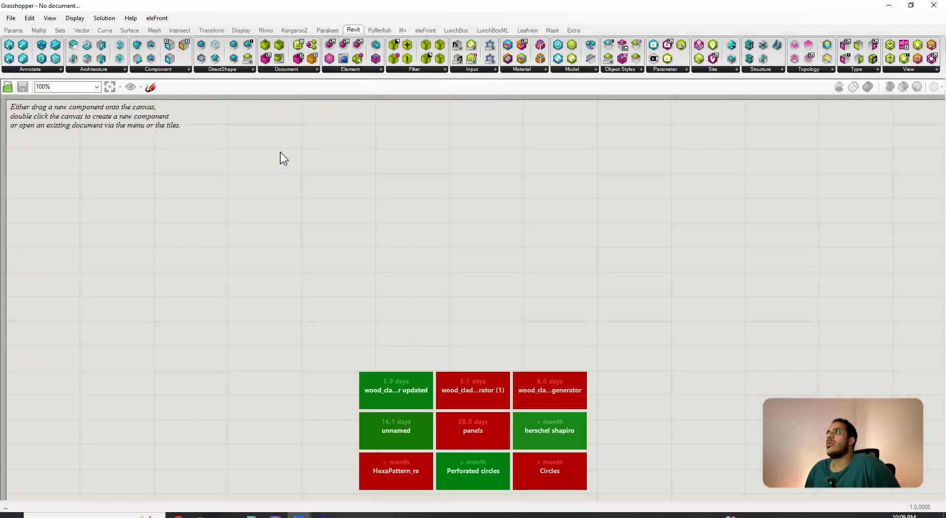
scroll(280, 153, "down", 1)
scroll(279, 153, "up", 1)
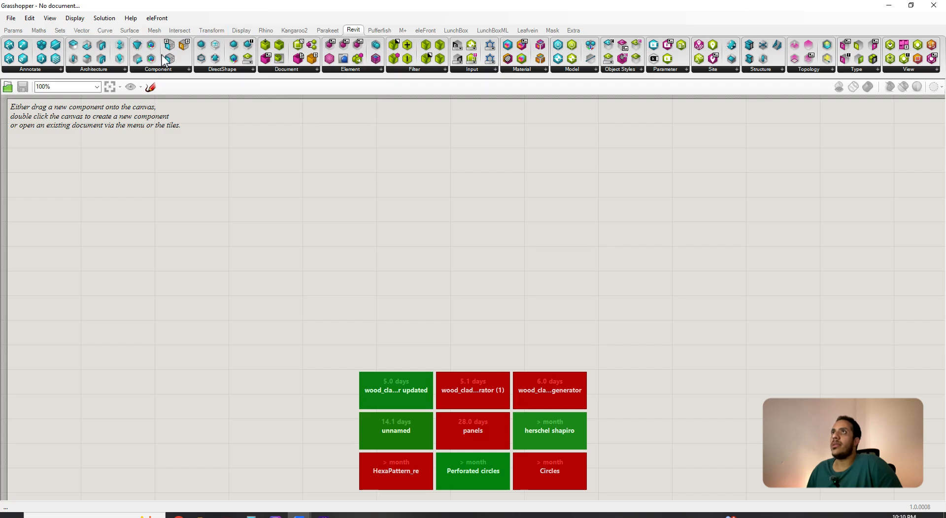
- Restore the Grasshopper window to a smaller size and place it beside the Revit 3D model
left_click_drag(282, 4, 605, 45)
left_click_drag(778, 355, 857, 477)
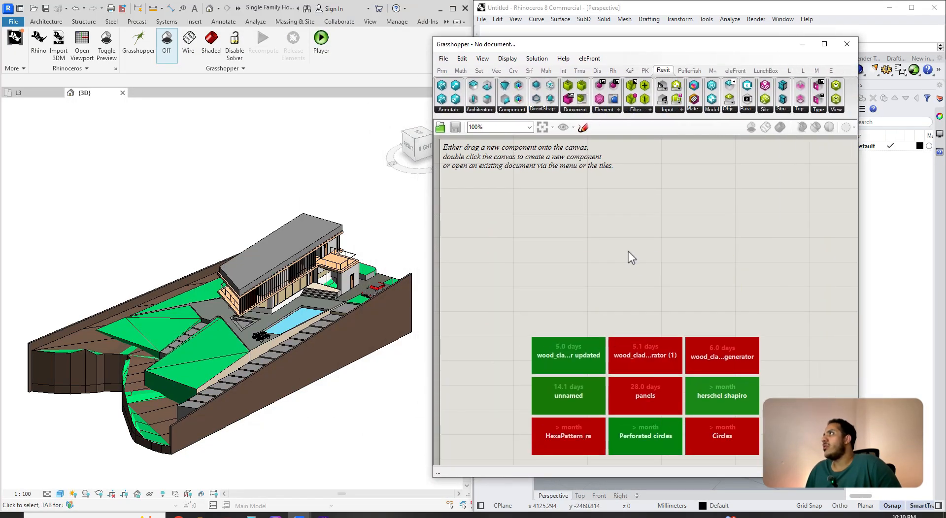
right_click_drag(579, 232, 568, 235)
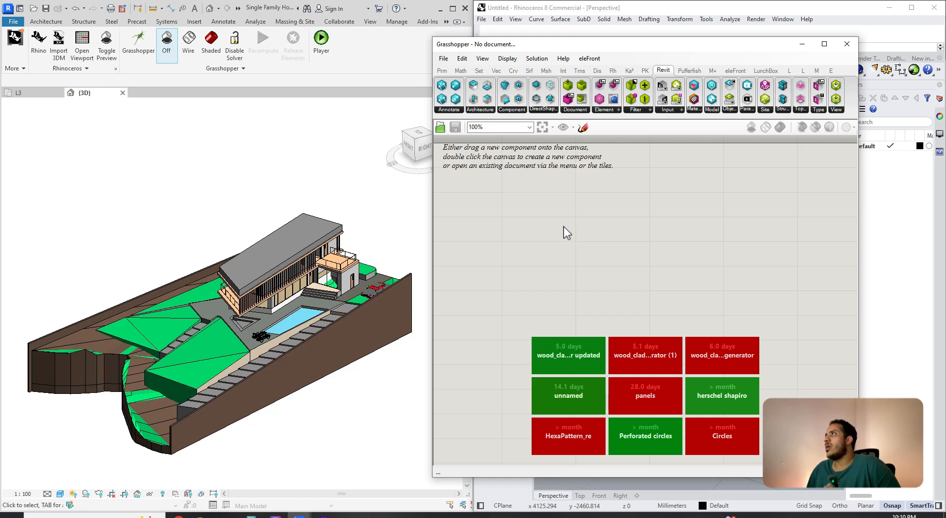
- Add a Graphical Element parameter to the empty Grasshopper canvas and place it in the upper middle area
double_click(566, 233)
type("GRAP")
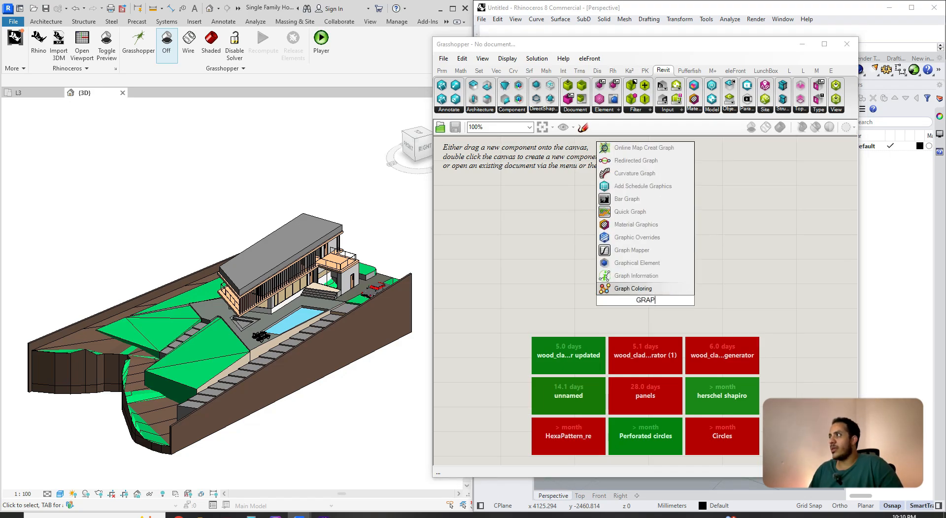
type("HICAL")
key("Return")
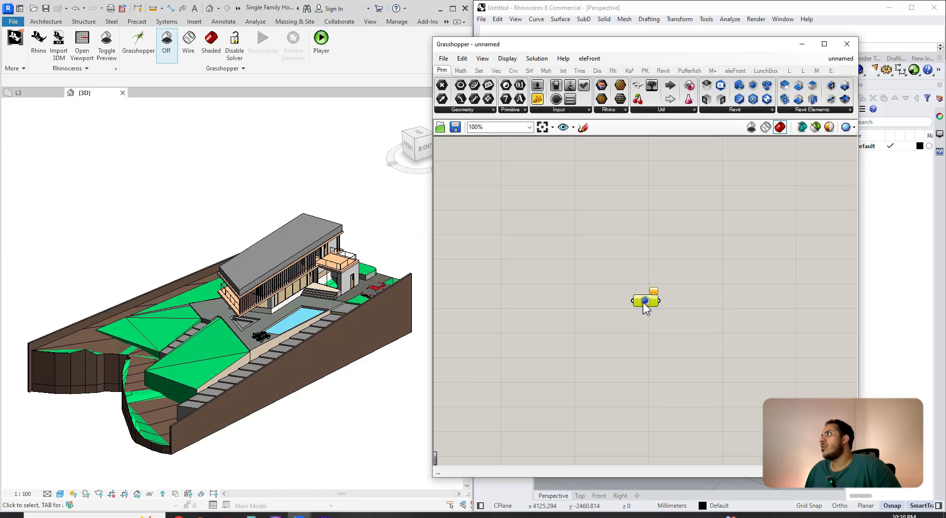
left_click_drag(648, 304, 559, 272)
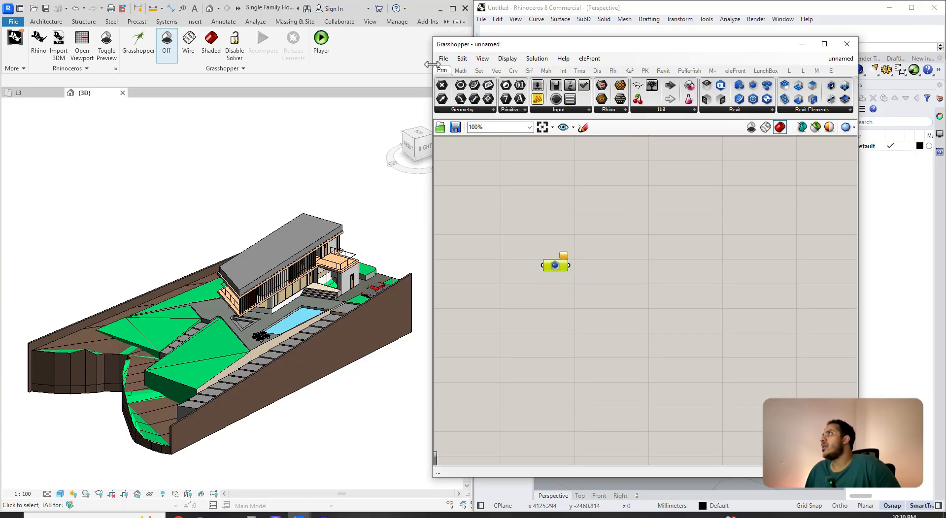
mouse_move(440, 72)
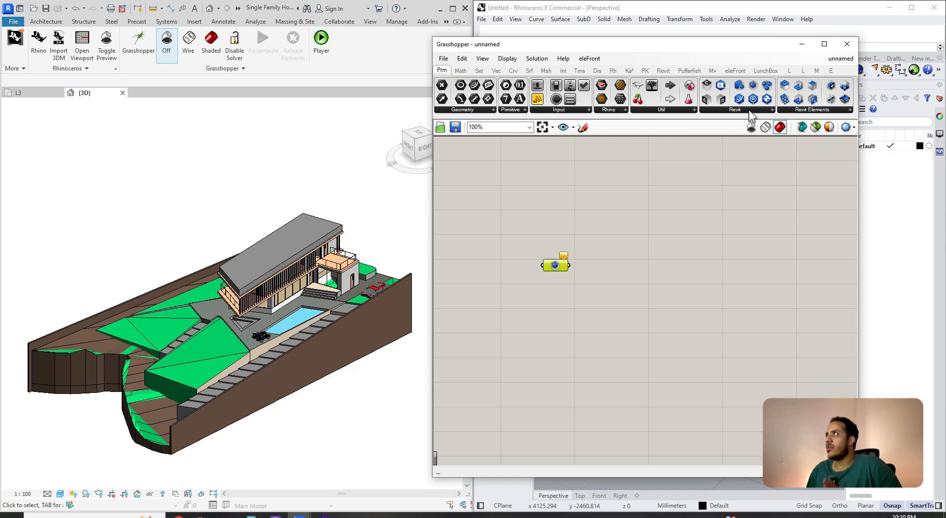
left_click(664, 72)
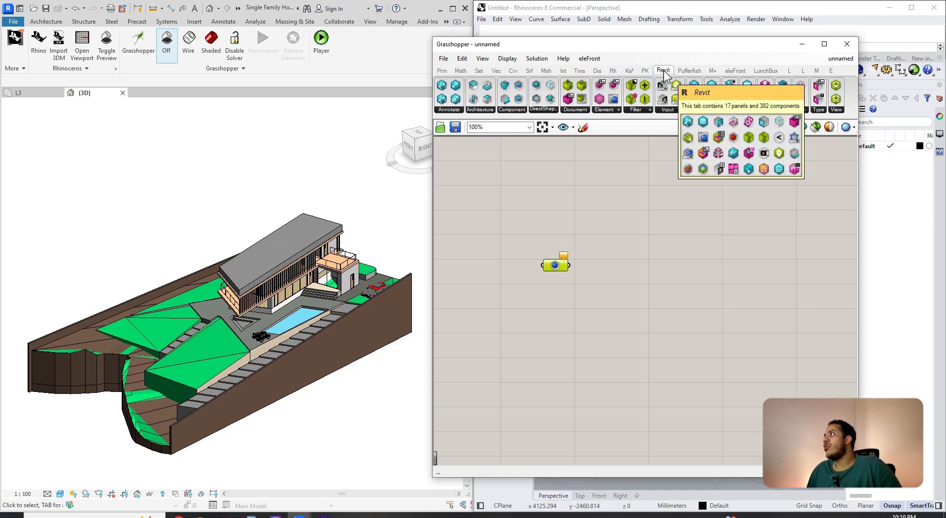
left_click(442, 71)
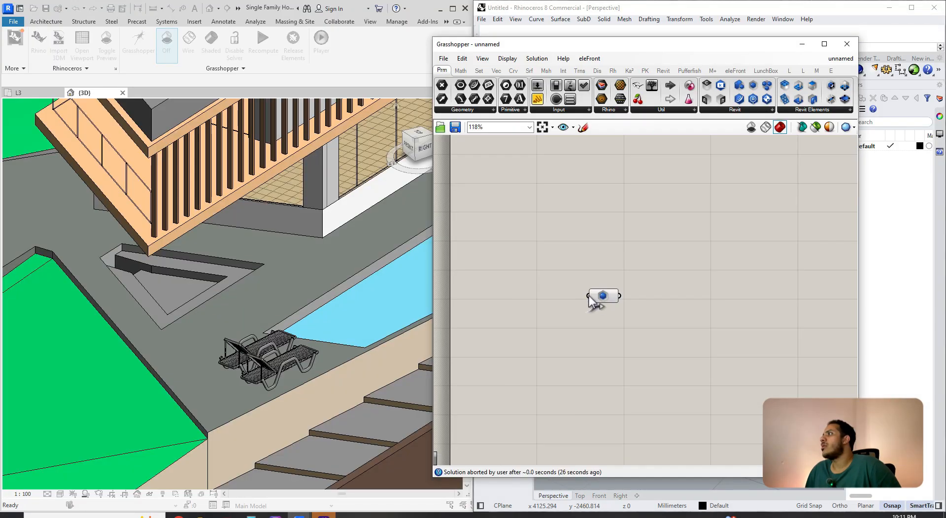
- Set one graphical element in the parameter, picking the chaise lounge nearest the stepped path beside the pool in Revit
left_click(597, 297)
right_click(597, 297)
left_click(580, 316)
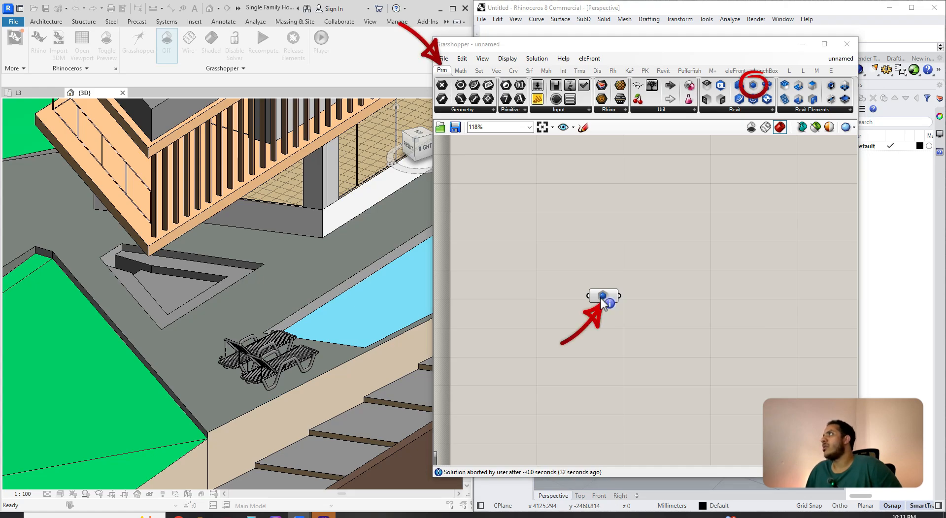
right_click(597, 296)
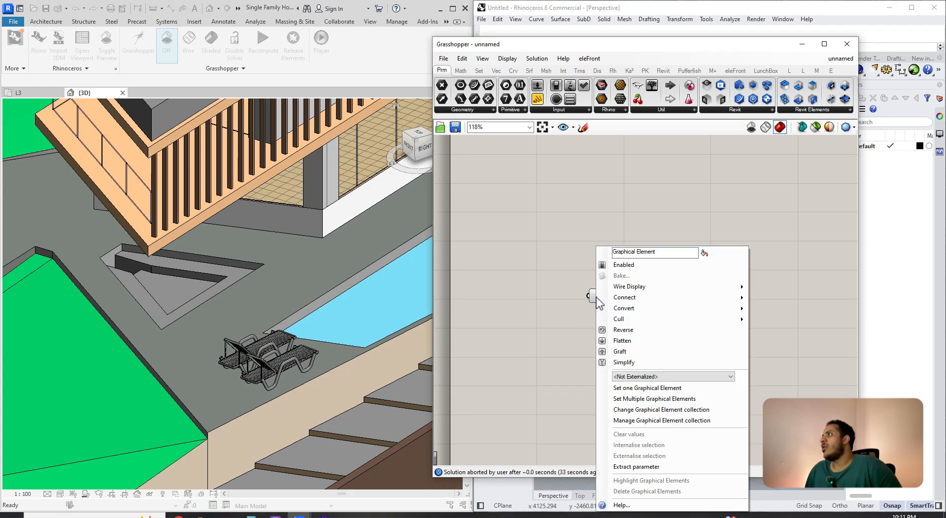
left_click(628, 393)
scroll(268, 334, "down", 3)
scroll(262, 339, "up", 2)
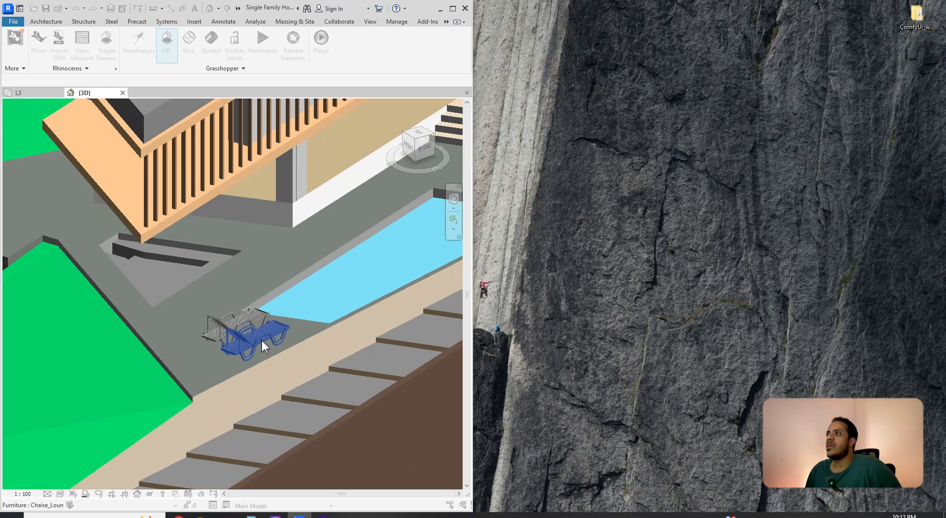
left_click(262, 342)
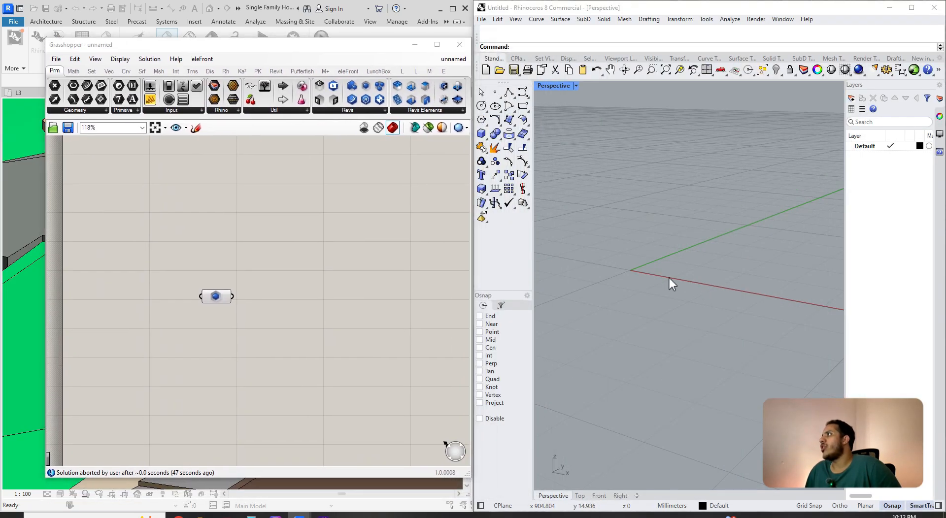
- Examine the previewed chaise lounge from several angles in Rhino's Perspective view
middle_click(669, 278)
left_click(654, 276)
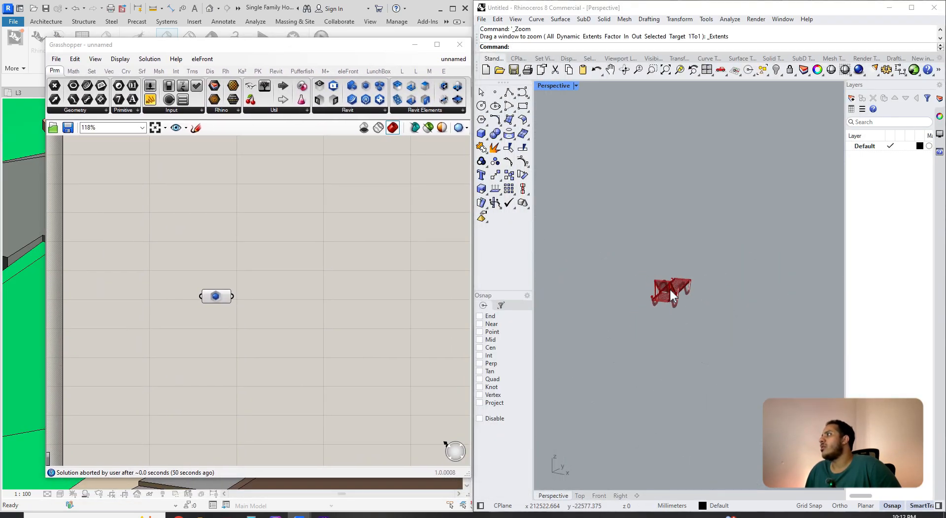
scroll(669, 287, "up", 8)
right_click_drag(676, 337, 651, 276)
right_click_drag(651, 276, 650, 331, "shift")
scroll(705, 320, "up", 3)
scroll(685, 336, "down", 3)
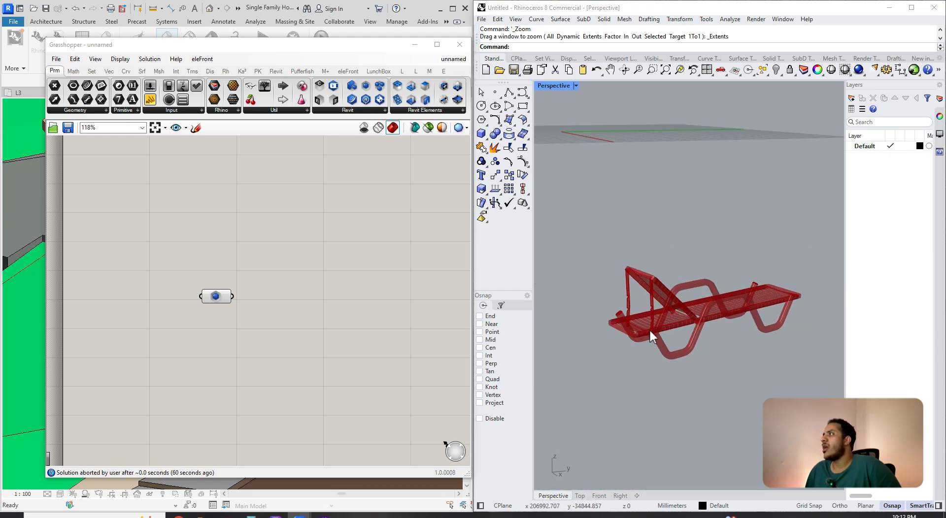
- Bake the chaise lounge from the Graphical Element parameter into Rhino
scroll(232, 312, "up", 3)
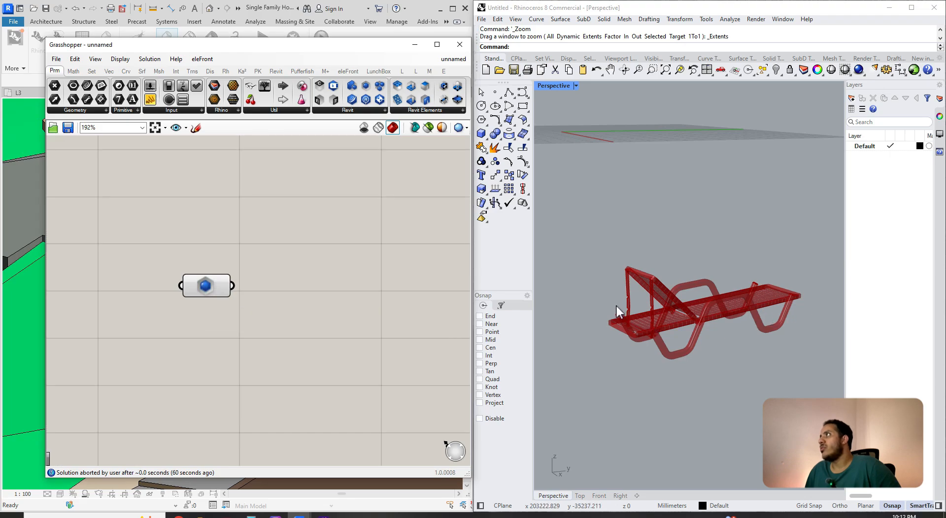
scroll(212, 296, "up", 4)
left_click(226, 260)
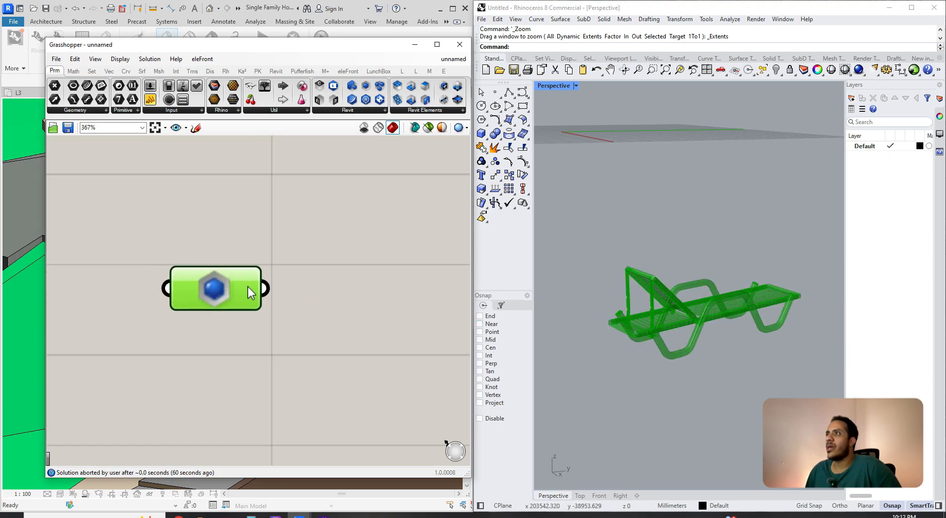
right_click(247, 287)
left_click(280, 263)
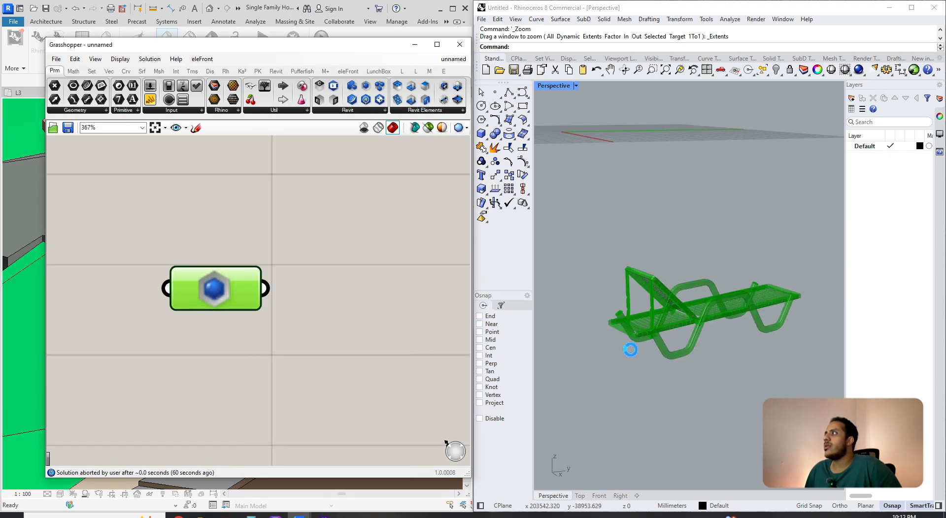
- Turn on the Gumball for the baked chaise lounge block and move it about 3076 mm in the negative X direction
left_click(672, 325)
scroll(680, 325, "down", 5)
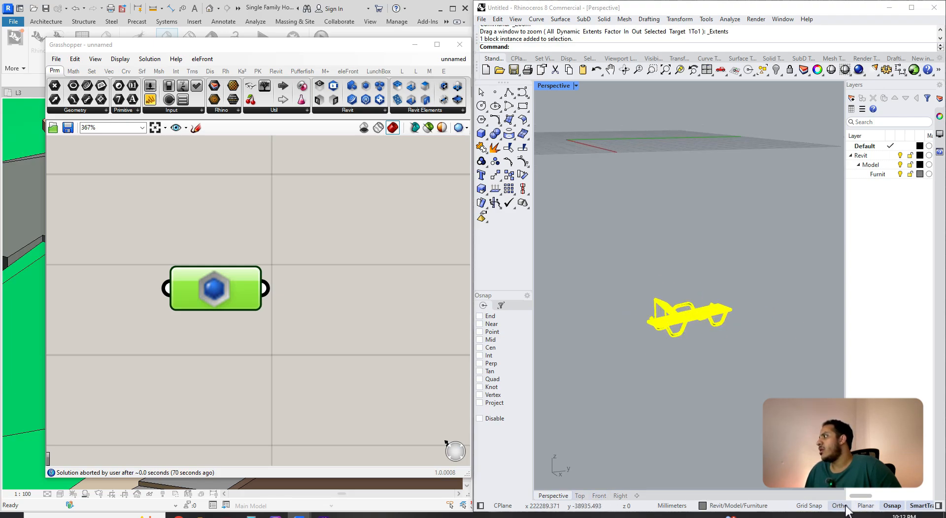
double_click(666, 9)
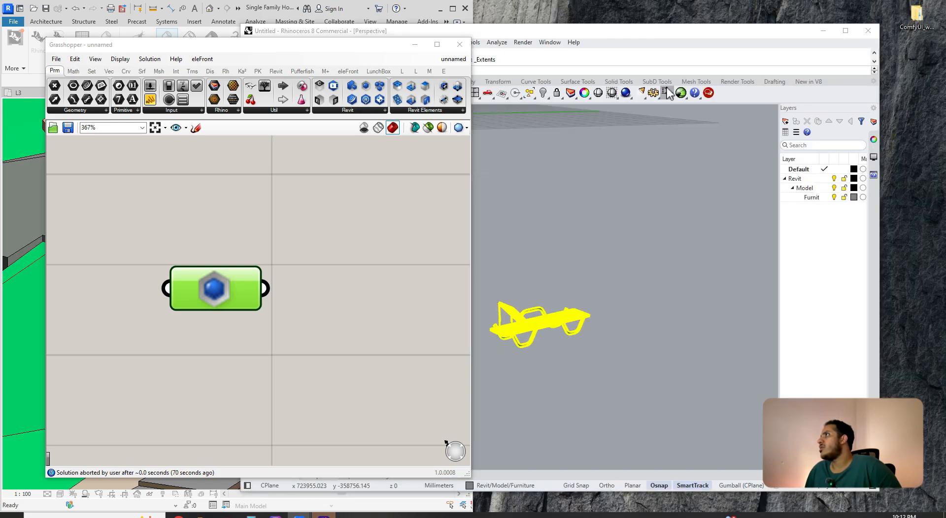
left_click(752, 485)
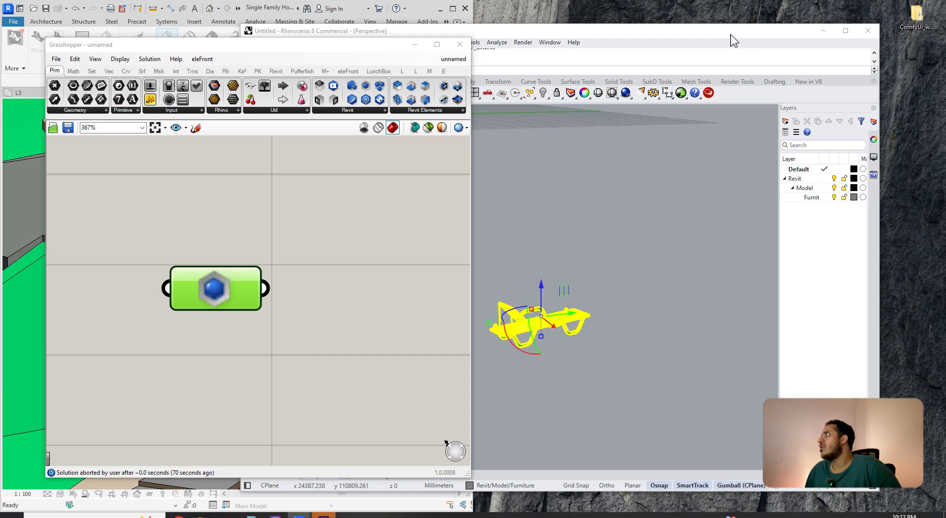
key("super+Right")
right_click_drag(737, 301, 739, 327)
left_click_drag(722, 308, 629, 282, "alt")
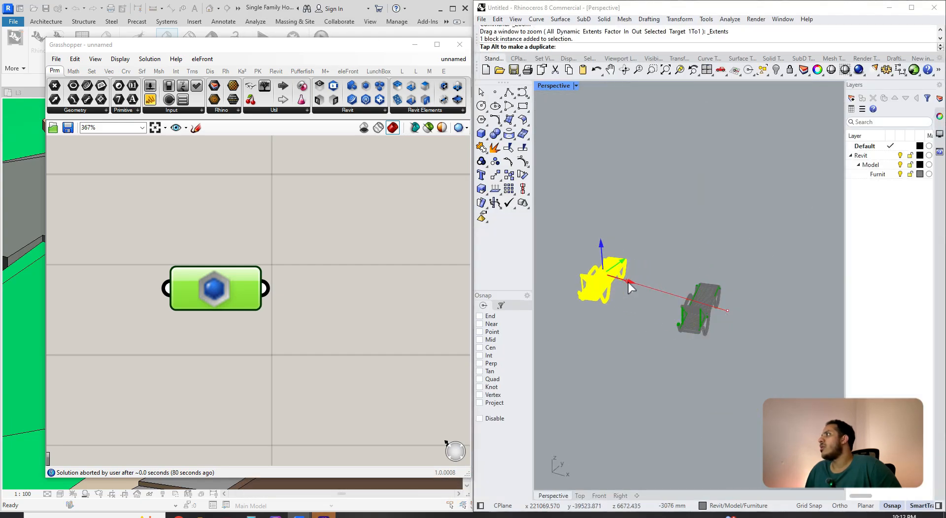
- Set the Perspective viewport's display mode to Shaded to view the moved chaise lounge block
left_click(632, 285)
right_click_drag(632, 284, 666, 328)
scroll(673, 329, "up", 6)
left_click(680, 321)
scroll(683, 319, "up", 4)
key("Escape")
scroll(680, 318, "down", 4)
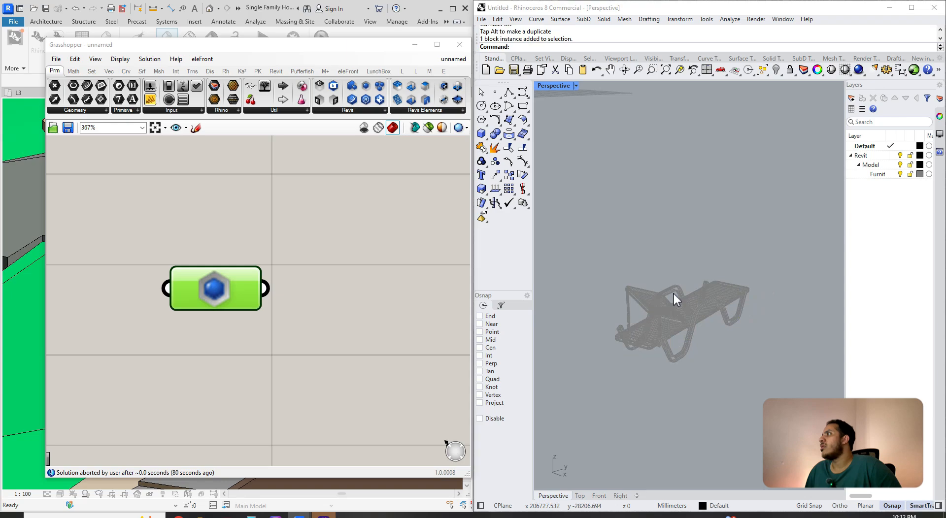
scroll(673, 294, "up", 1)
left_click(575, 86)
left_click(561, 135)
- Zoom to the selected chaise lounge block and examine its frame, legs and slats up close
left_click(725, 355)
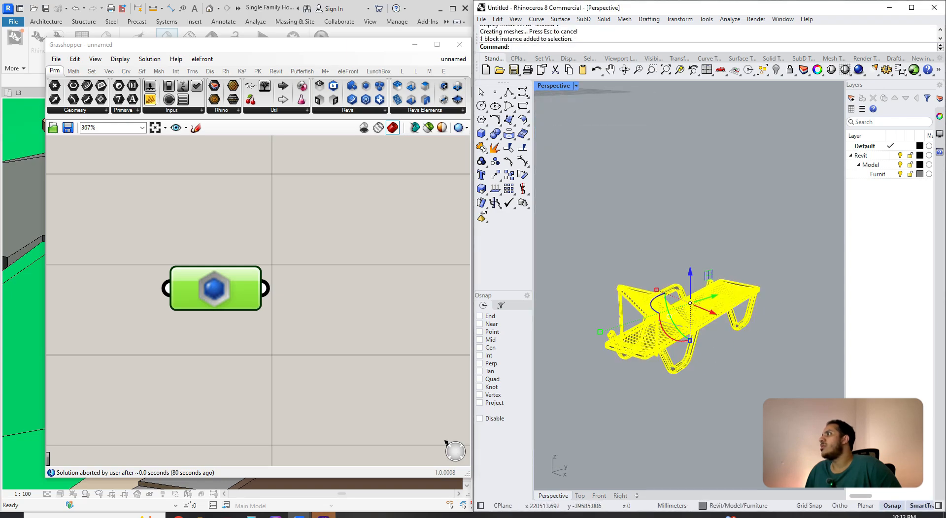
left_click(635, 344)
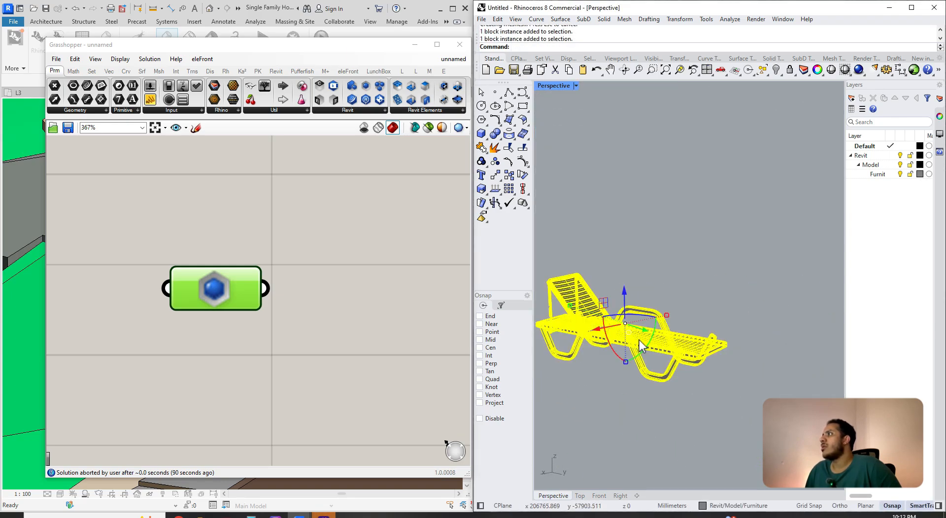
type("zs")
key("Return")
left_click(647, 346)
right_click_drag(647, 347, 709, 386)
scroll(701, 327, "up", 6)
scroll(715, 380, "up", 8)
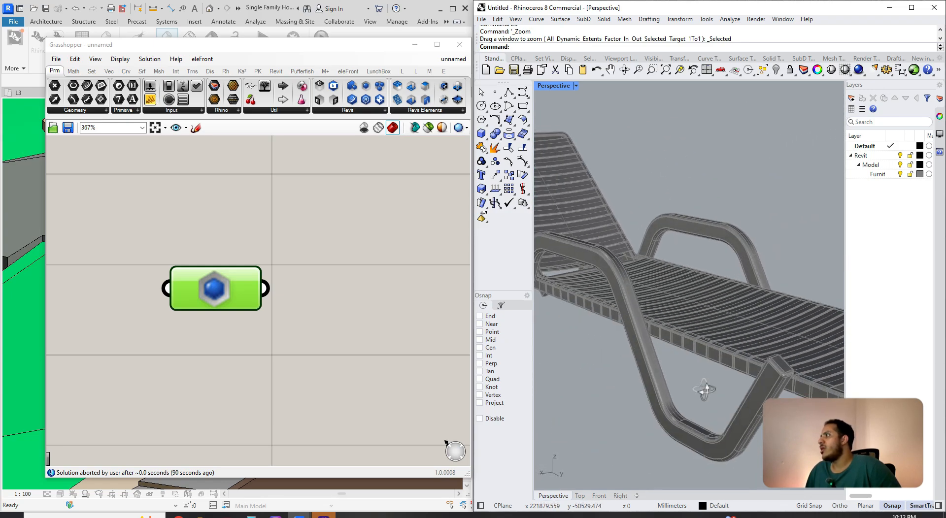
right_click_drag(727, 330, 788, 367)
scroll(624, 337, "down", 4)
right_click_drag(624, 337, 720, 390)
scroll(644, 363, "up", 6)
scroll(643, 362, "down", 6)
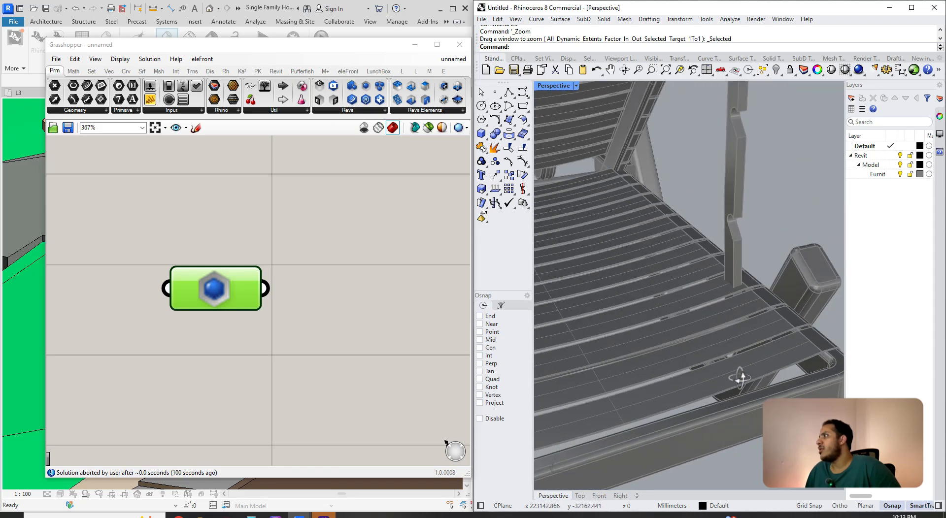
right_click_drag(643, 362, 654, 275)
- Open the baked chaise lounge block in Block Edit to inspect the separate solids inside it
left_click(654, 290)
double_click(666, 267)
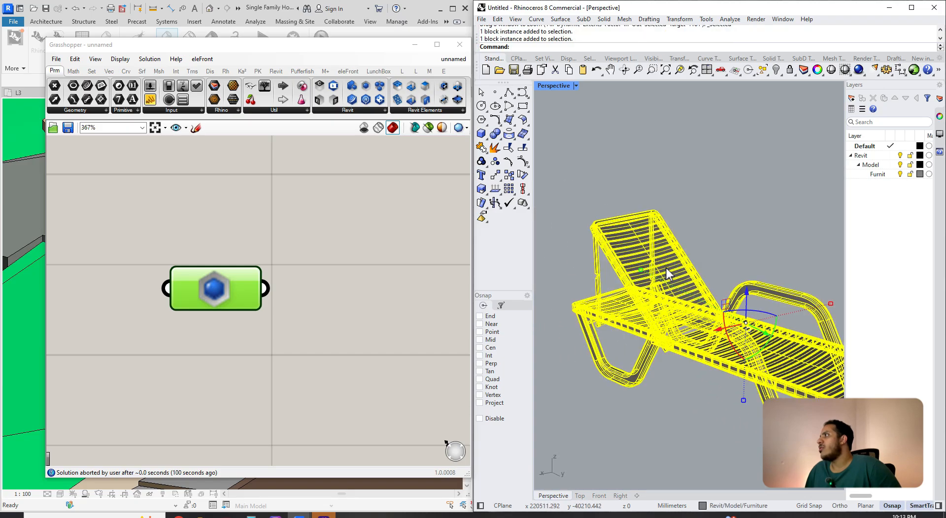
scroll(666, 277, "down", 5)
left_click(666, 281)
scroll(665, 279, "up", 7)
key("Escape")
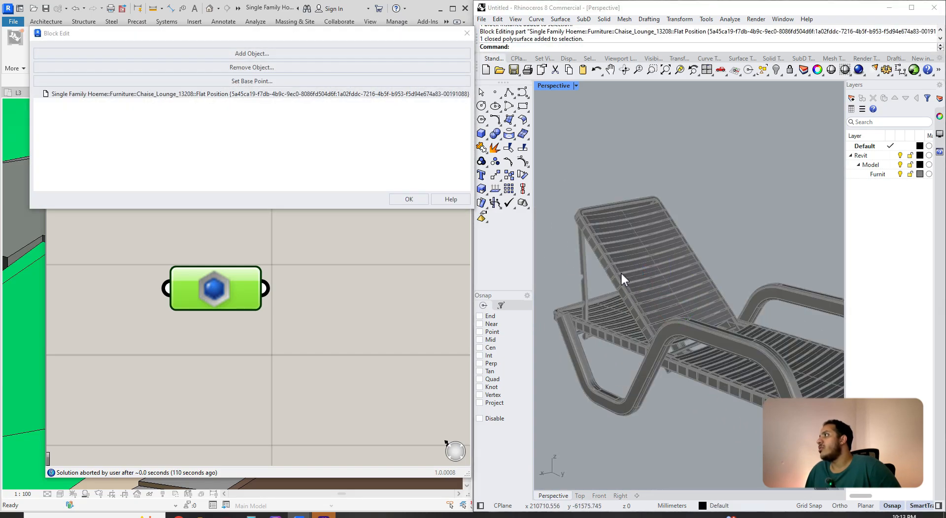
left_click(462, 35)
double_click(679, 292)
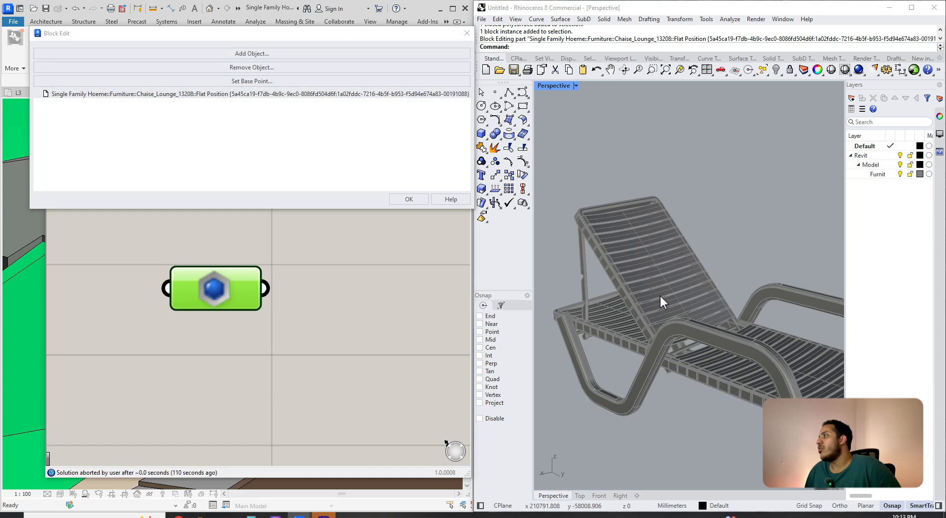
left_click(659, 294)
scroll(659, 294, "down", 3)
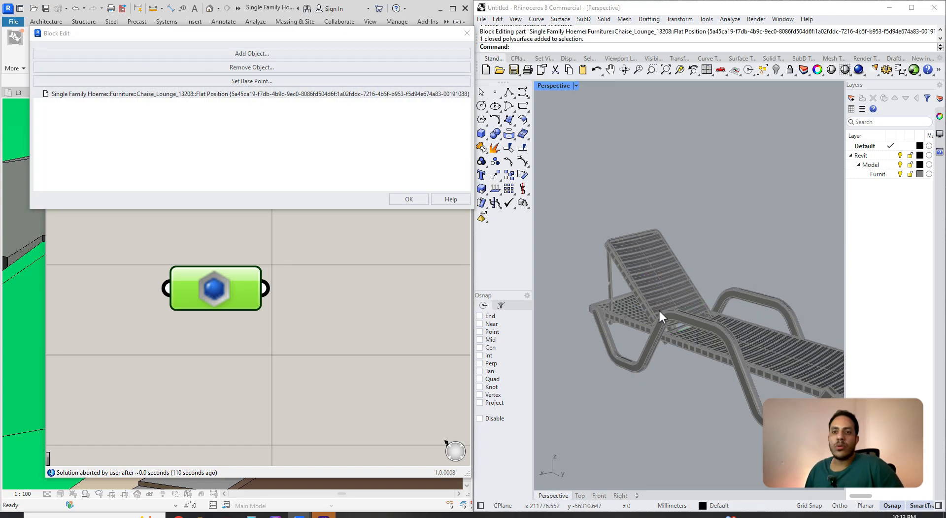
- Delete the backrest frame and several backrest slats inside the chaise lounge block
left_click(609, 285)
scroll(630, 285, "up", 5)
left_click(629, 280)
scroll(633, 280, "up", 5)
left_click(642, 279)
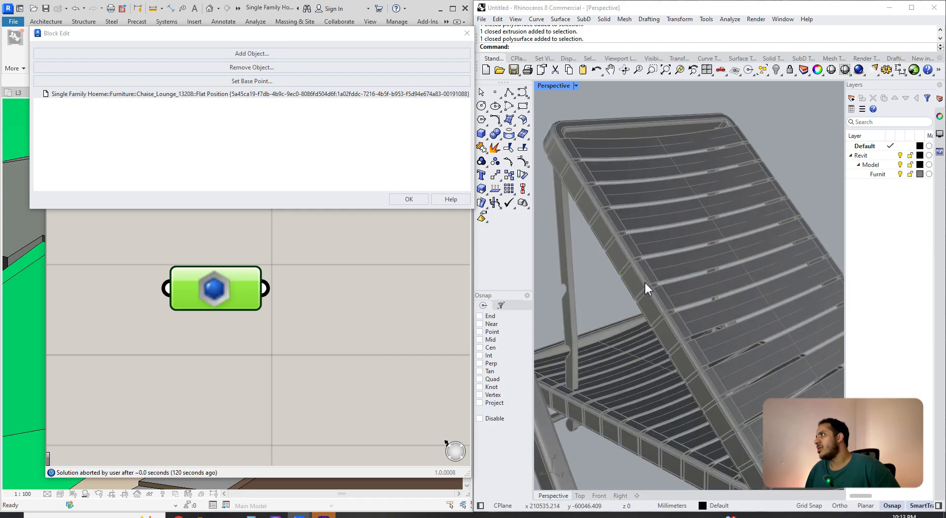
left_click(642, 279)
key("Delete")
left_click(641, 278)
key("Delete")
- Undo the deletions of the backrest parts, keeping the block's Gumball move in place
key("ctrl+z")
key("ctrl+z")
key("ctrl+z")
key("ctrl+z")
key("ctrl+z")
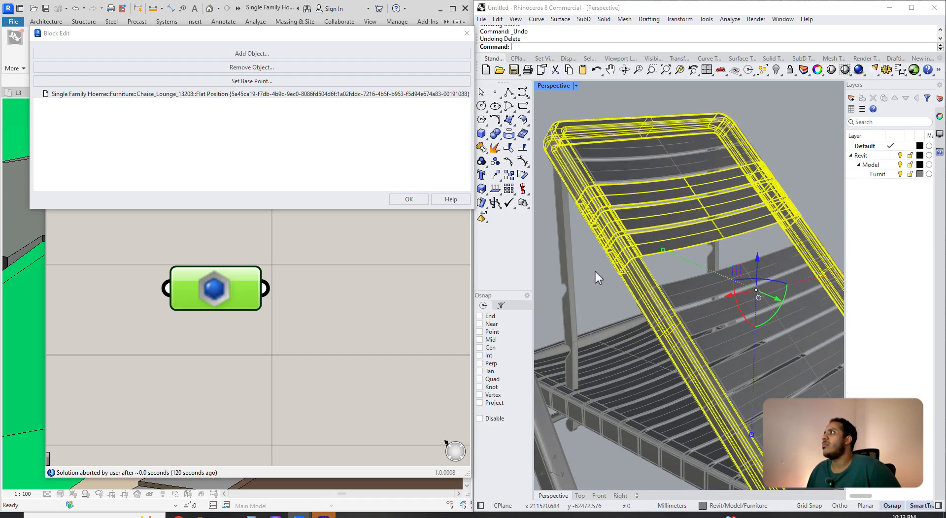
key("ctrl+z")
key("Return")
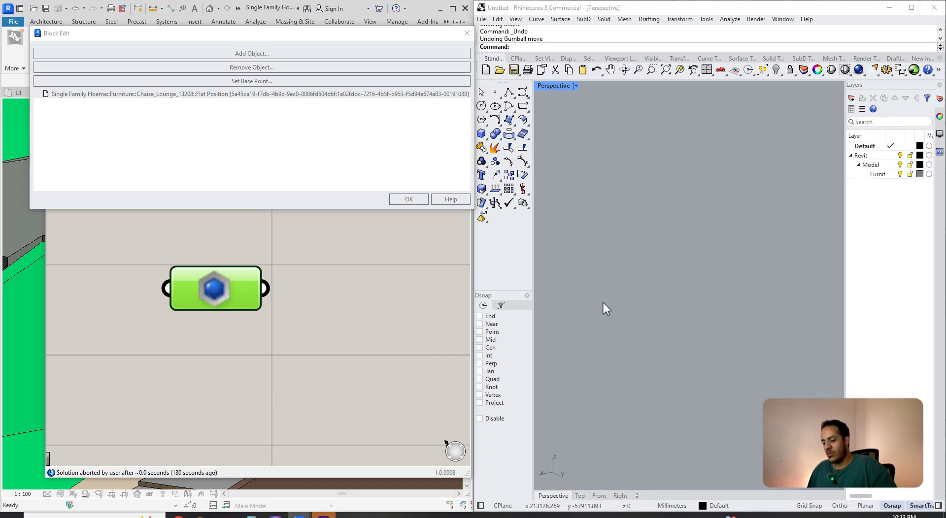
key("ctrl+y")
- Close the Block Edit session for the chaise lounge
left_click(408, 199)
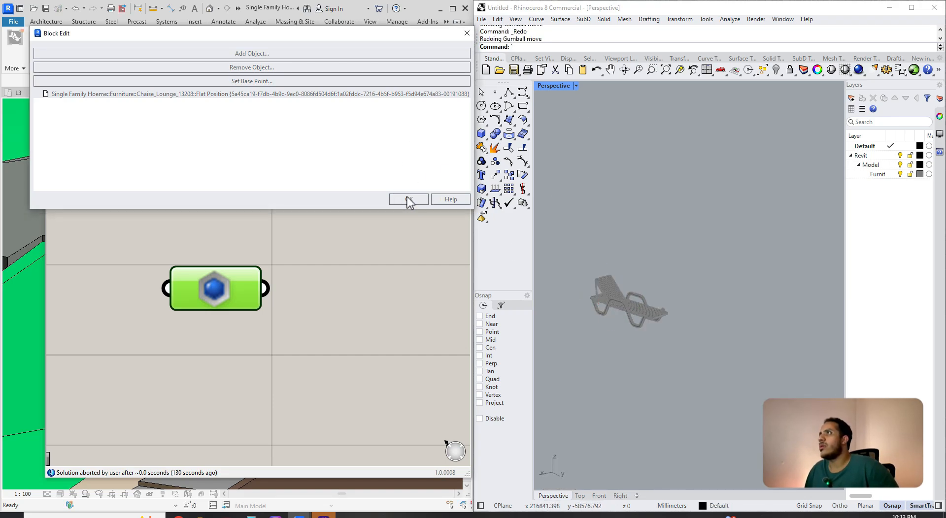
left_click(465, 35)
right_click_drag(639, 313, 648, 358)
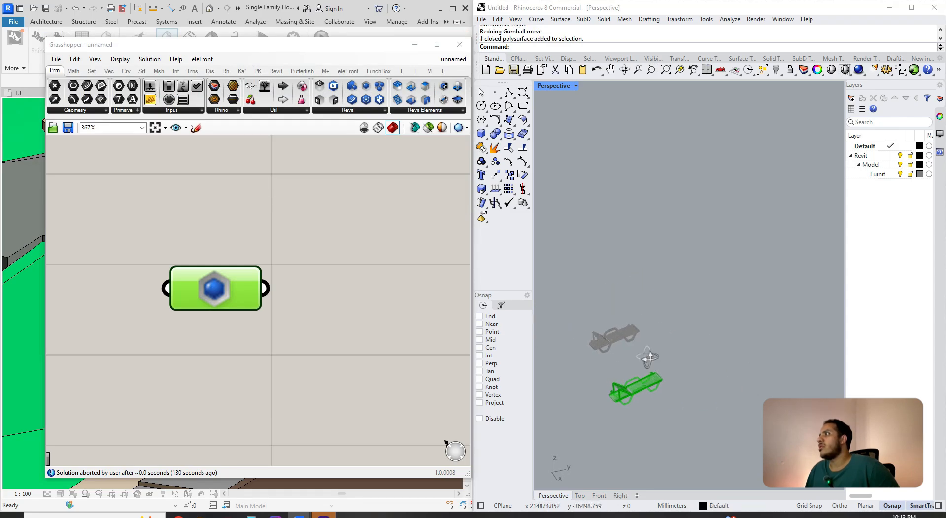
- Set multiple graphical elements in the Graphical Element parameter, picking the entire house and site model in Revit's 3D view
left_click_drag(248, 49, 764, 96)
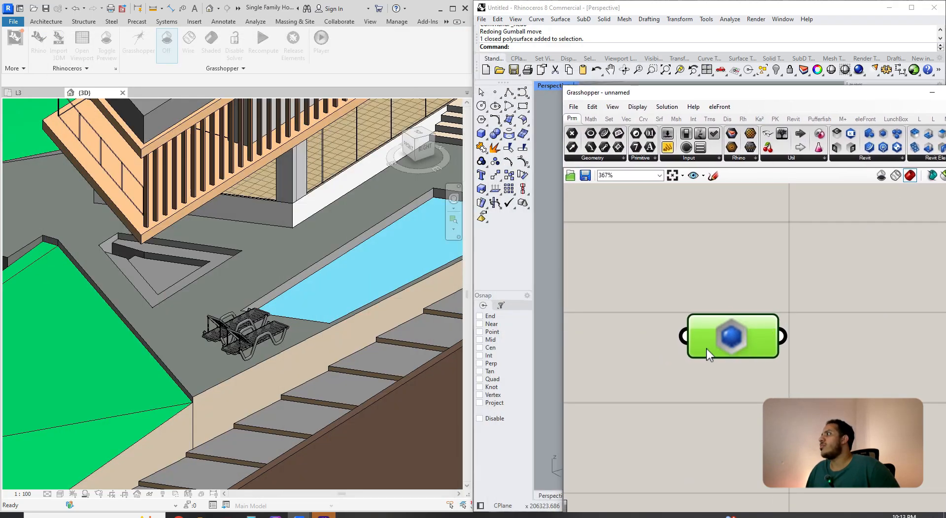
left_click_drag(706, 349, 669, 321)
right_click(666, 306)
left_click(696, 399)
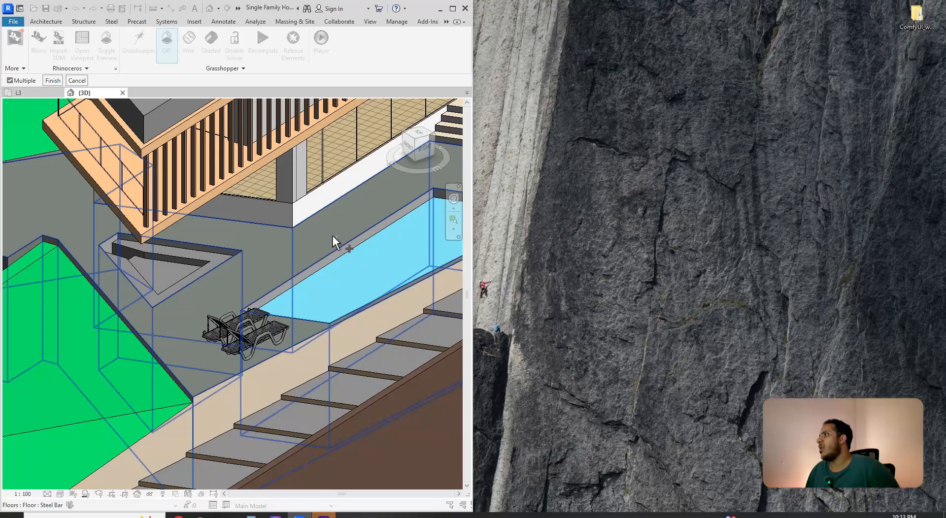
scroll(323, 238, "down", 6)
middle_click_drag(399, 287, 346, 333)
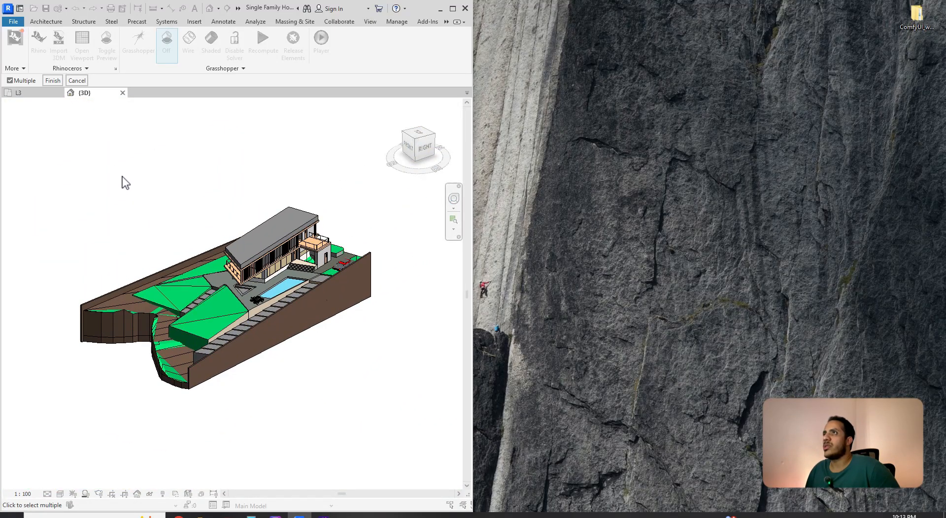
left_click_drag(338, 337, 212, 211)
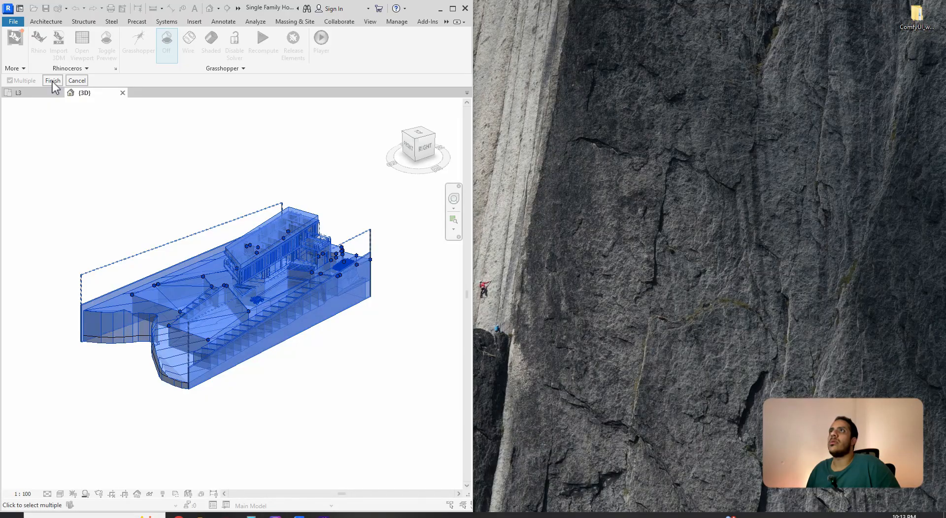
left_click(53, 82)
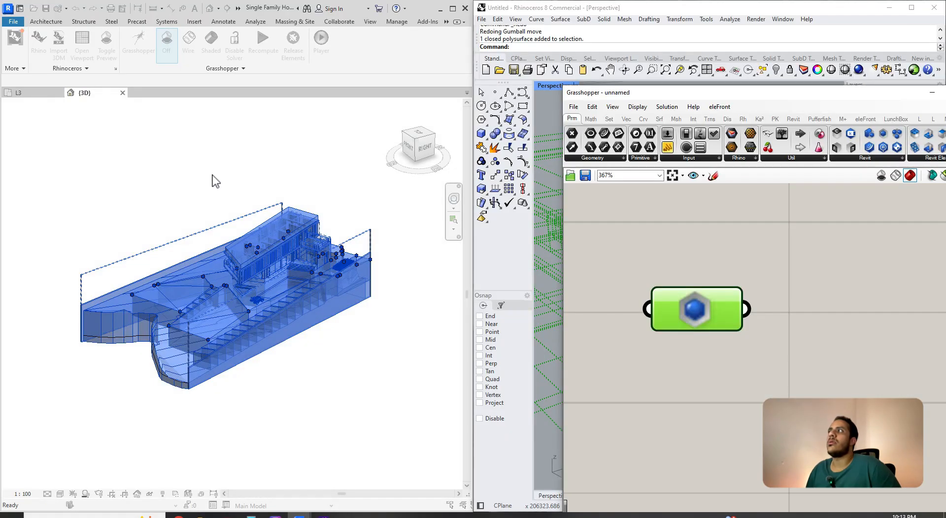
- Examine the previewed house and site geometry in Rhino's Perspective view
left_click_drag(743, 97, 275, 78)
scroll(674, 273, "down", 5)
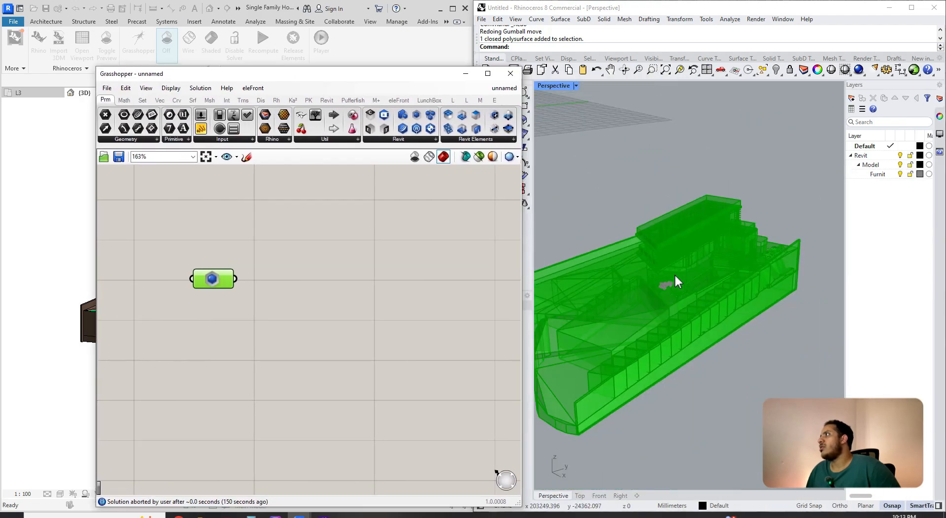
scroll(660, 290, "up", 5)
right_click_drag(729, 340, 746, 368)
scroll(746, 373, "up", 3)
scroll(743, 391, "down", 5)
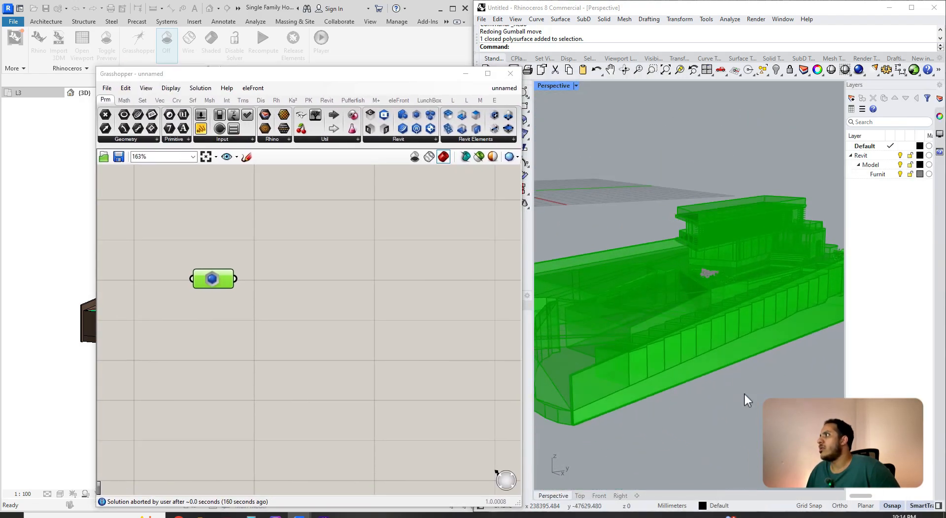
- Bake the whole house and site model from the Graphical Element parameter into Rhino
right_click(232, 284)
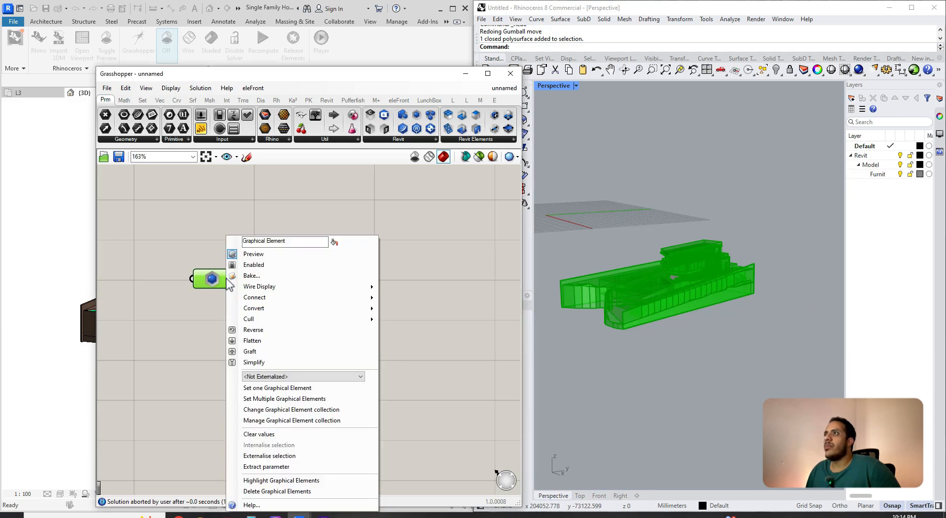
key("Escape")
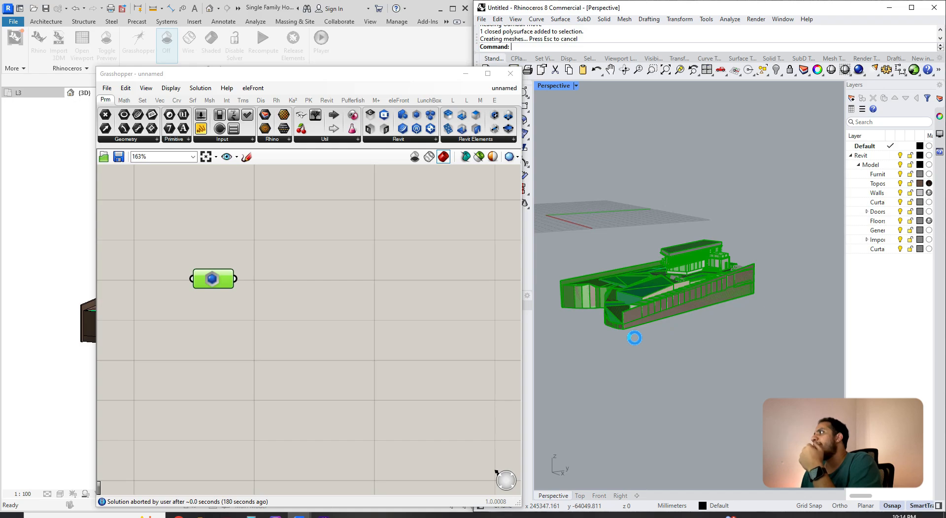
scroll(642, 274, "up", 4)
scroll(649, 281, "down", 4)
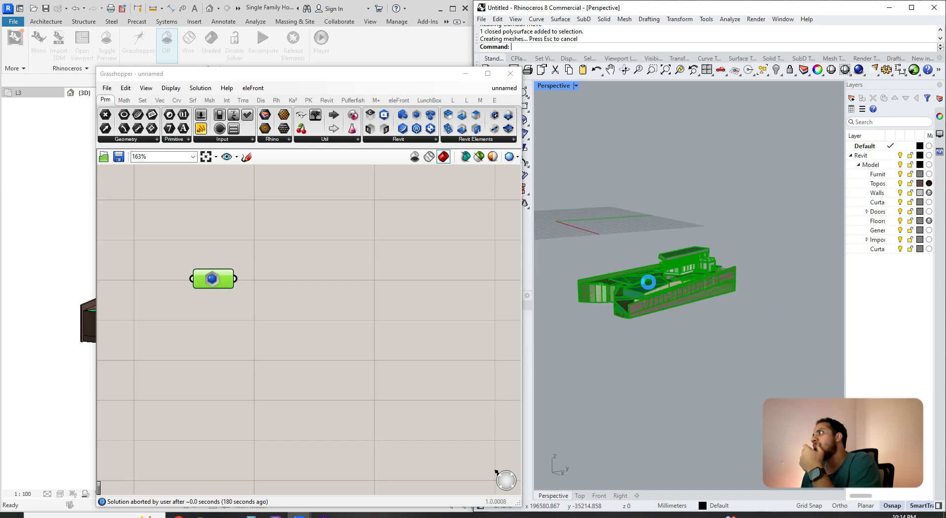
- Deselect the Graphical Element parameter and turn off Grasshopper's preview geometry so only the baked model is drawn
scroll(635, 274, "up", 5)
right_click_drag(632, 270, 687, 305)
scroll(690, 307, "down", 7)
scroll(742, 325, "up", 6)
right_click_drag(744, 331, 756, 321)
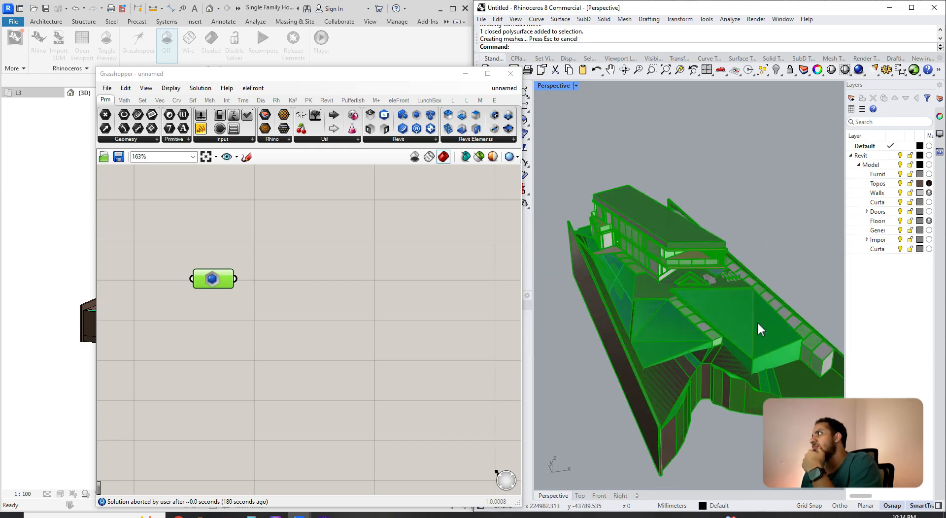
left_click(438, 238)
right_click_drag(663, 301, 705, 333)
scroll(622, 340, "down", 6)
scroll(706, 332, "down", 4)
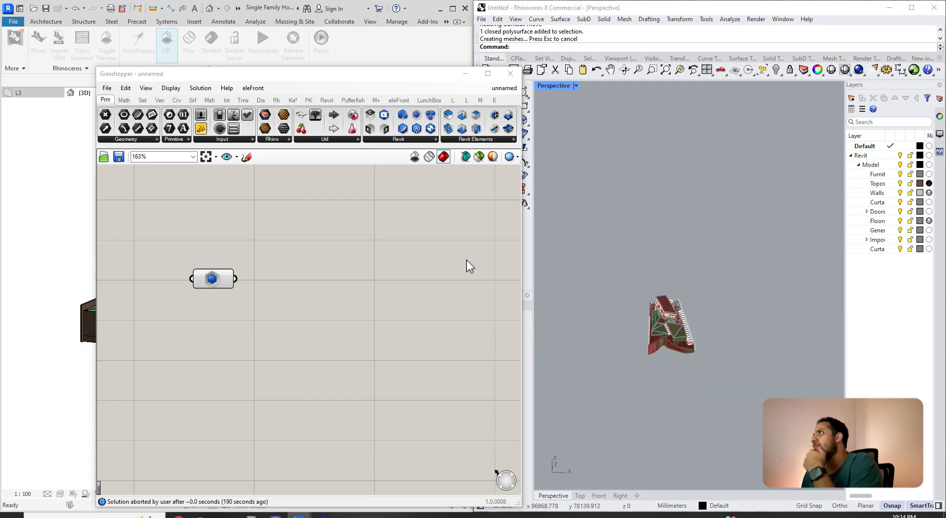
left_click(418, 160)
- Widen Rhino's Layers panel to show the Material and Linetype columns of the baked Revit layers
scroll(667, 345, "up", 7)
right_click_drag(759, 362, 648, 327)
scroll(665, 330, "up", 4)
right_click_drag(769, 389, 714, 313)
scroll(707, 340, "down", 4)
scroll(706, 340, "up", 5)
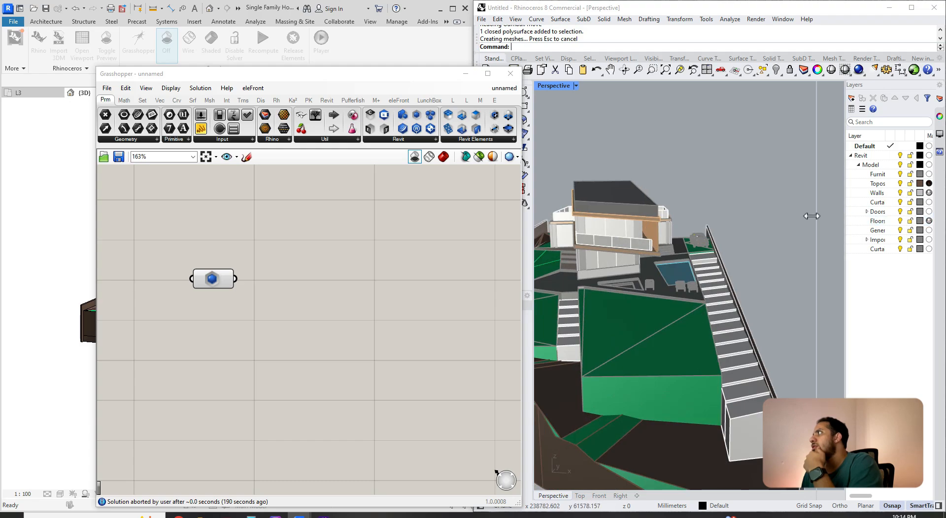
left_click_drag(811, 217, 790, 230)
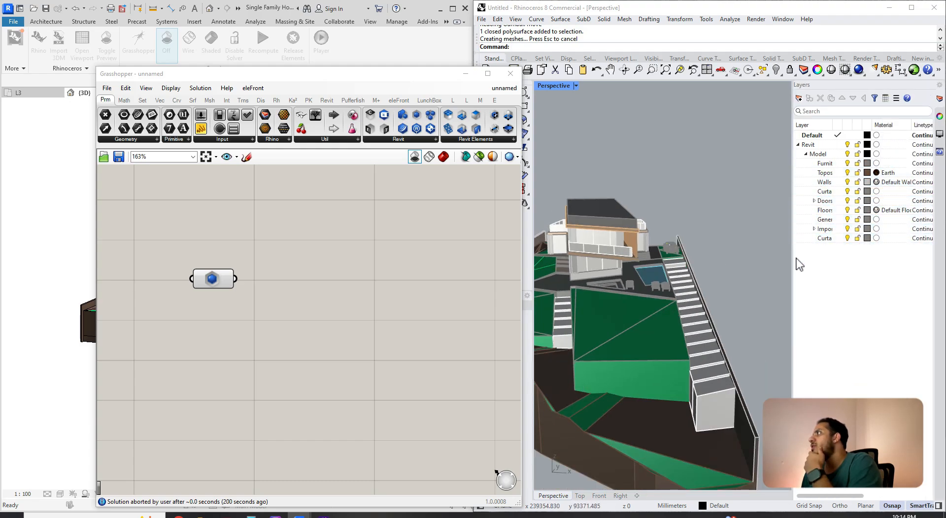
- Examine the baked house, pool terrace and loungers from several angles in the Perspective view
scroll(665, 298, "up", 6)
right_click_drag(599, 233, 419, 310)
scroll(665, 235, "down", 5)
scroll(720, 306, "up", 6)
scroll(419, 309, "down", 3)
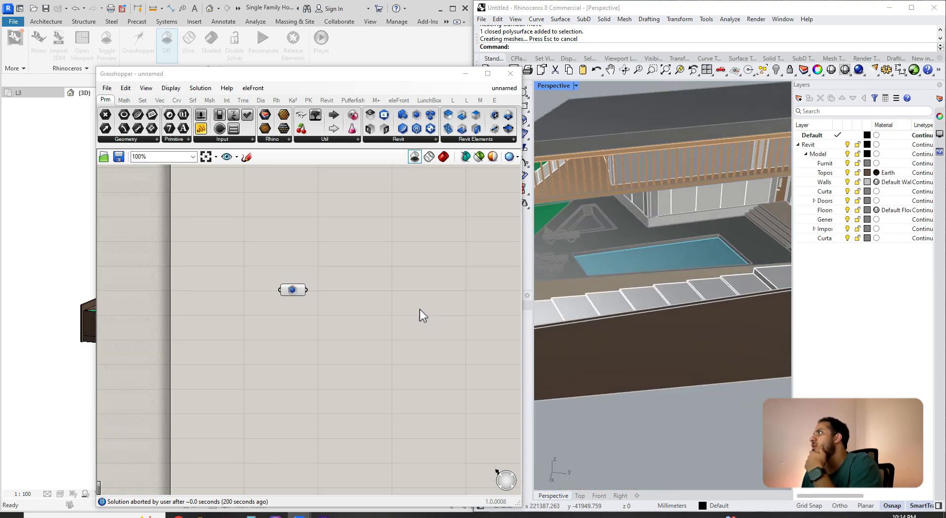
scroll(569, 314, "down", 6)
right_click_drag(570, 314, 639, 277)
scroll(639, 277, "up", 5)
right_click_drag(718, 293, 696, 268)
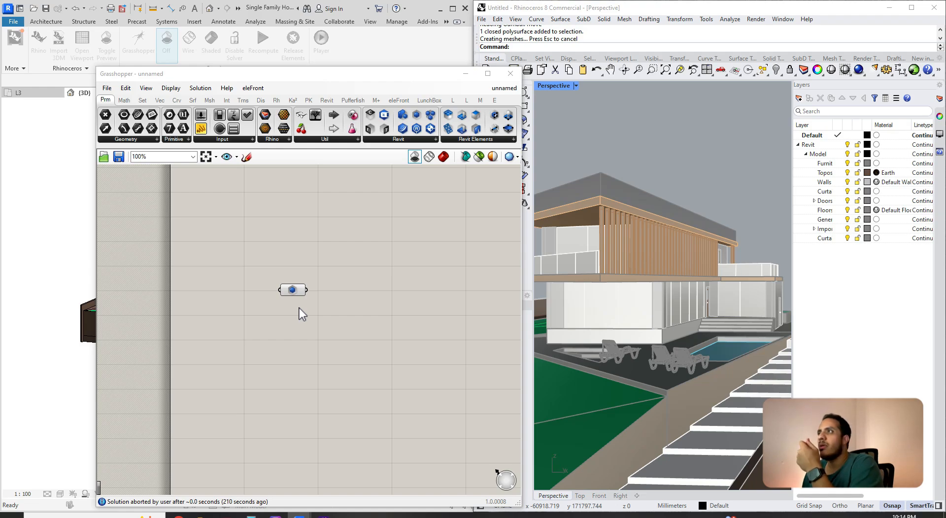
right_click_drag(299, 309, 299, 306)
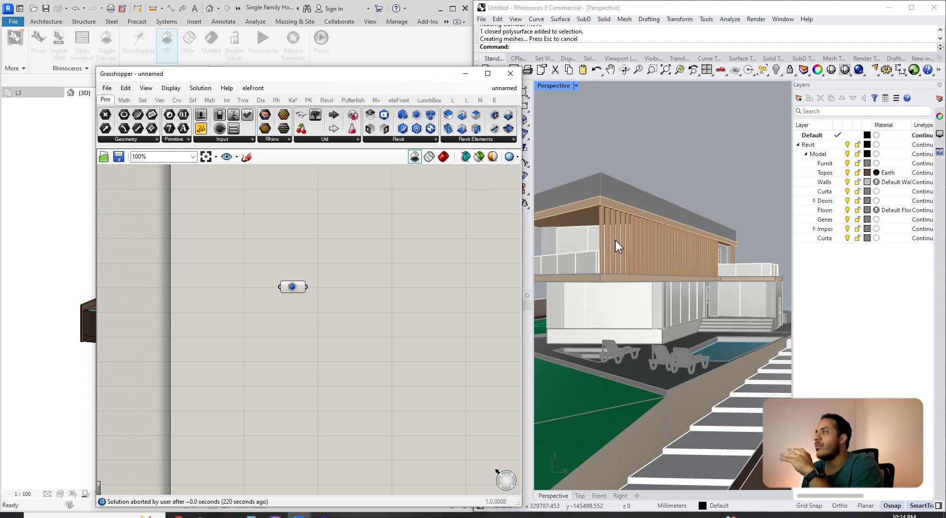
- Inspect individual baked house elements by selecting them, including a facade curtain panel, and clear the selection
right_click_drag(617, 242, 681, 318)
left_click(661, 251)
right_click_drag(661, 251, 704, 324)
scroll(638, 251, "up", 6)
scroll(672, 310, "down", 5)
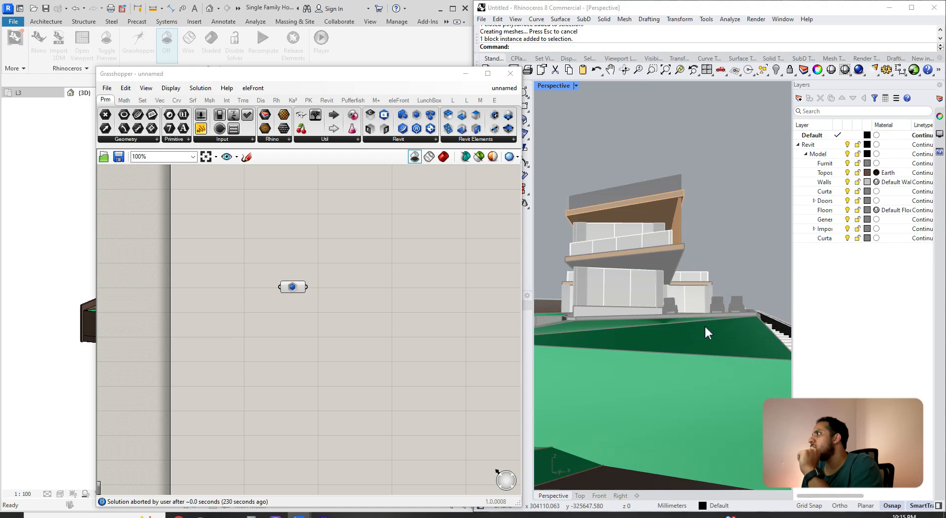
left_click(644, 291)
left_click(616, 291)
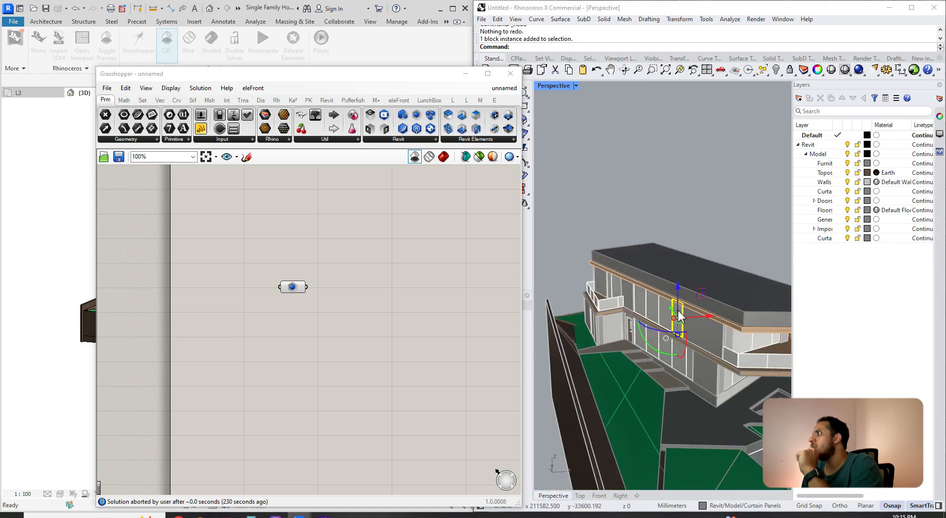
right_click_drag(680, 316, 669, 338)
scroll(669, 337, "down", 5)
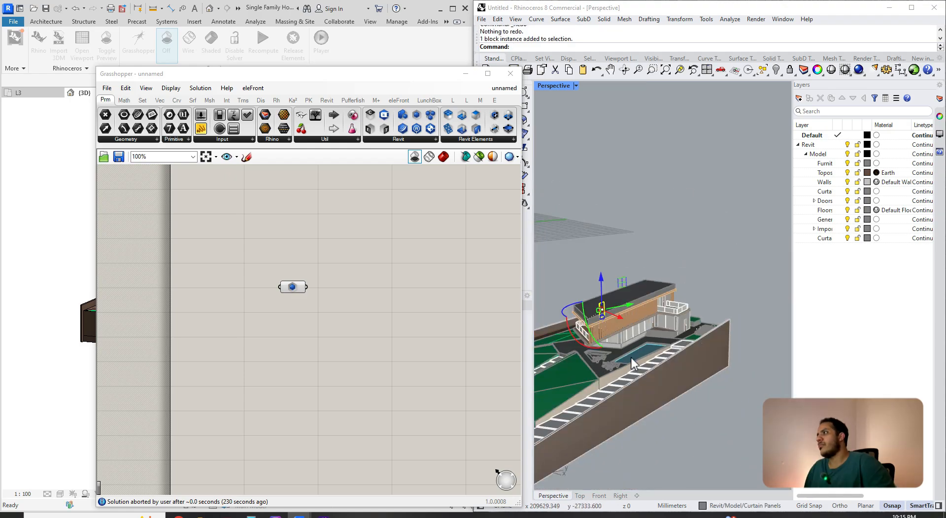
scroll(633, 365, "down", 5)
key("Escape")
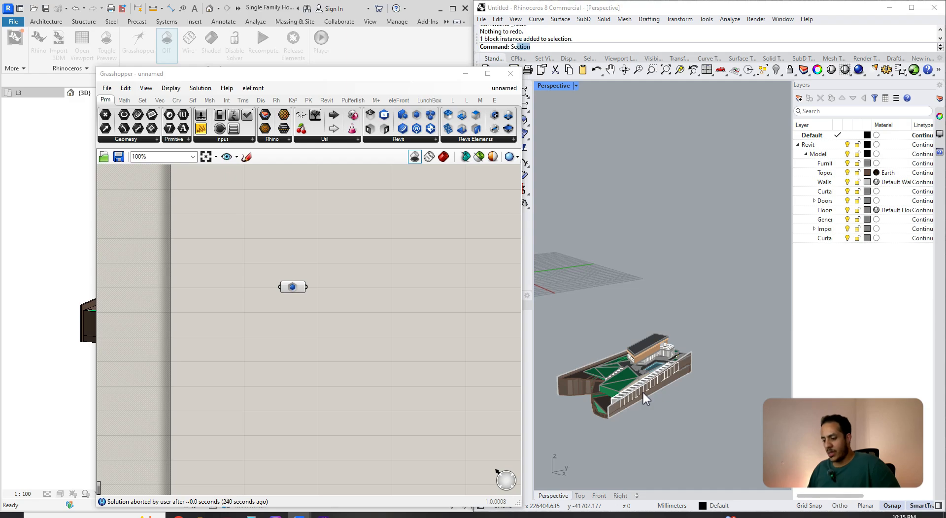
key("Return")
key("Escape")
type("S")
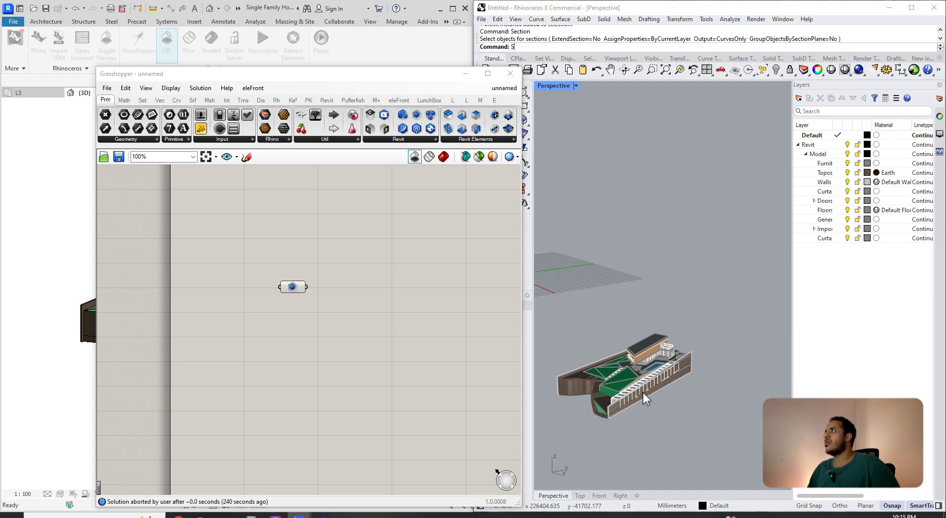
type("ectionBO")
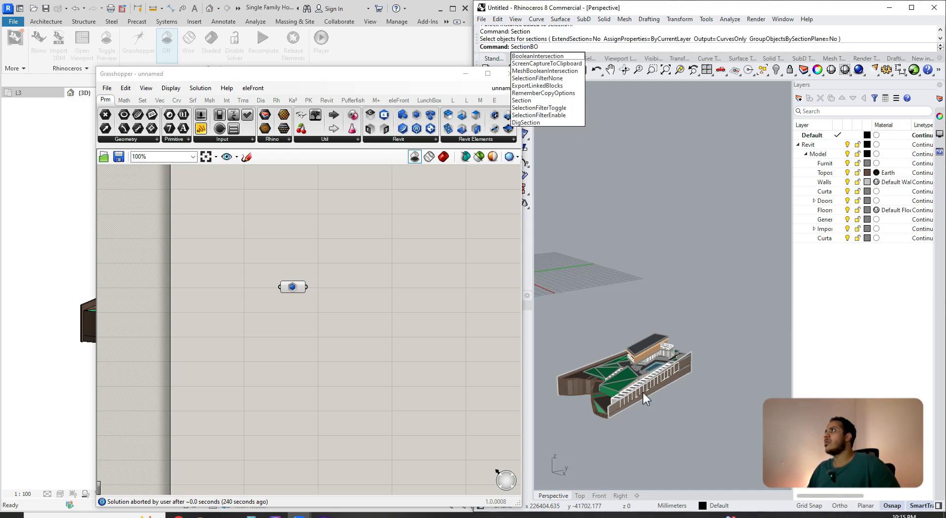
key("BackSpace")
key("BackSpace")
key("BackSpace")
key("BackSpace")
key("Escape")
type("SliCE")
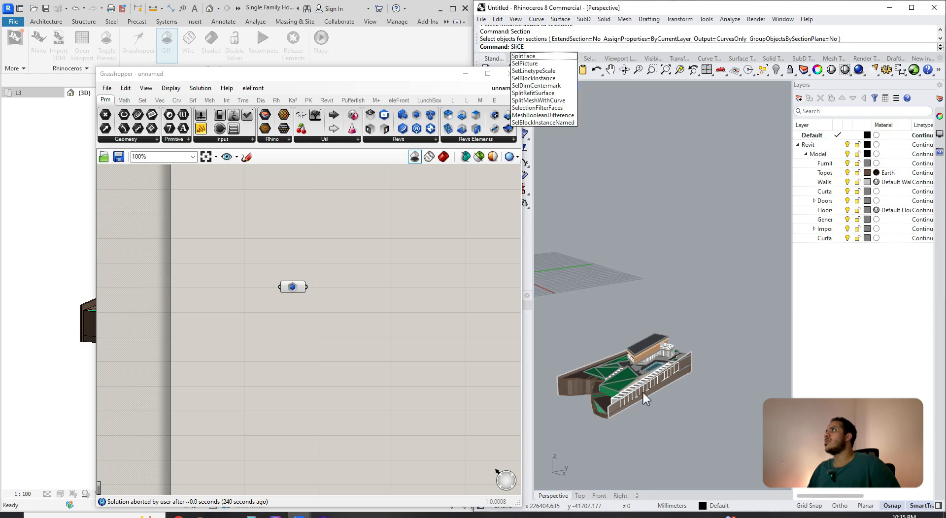
key("Return")
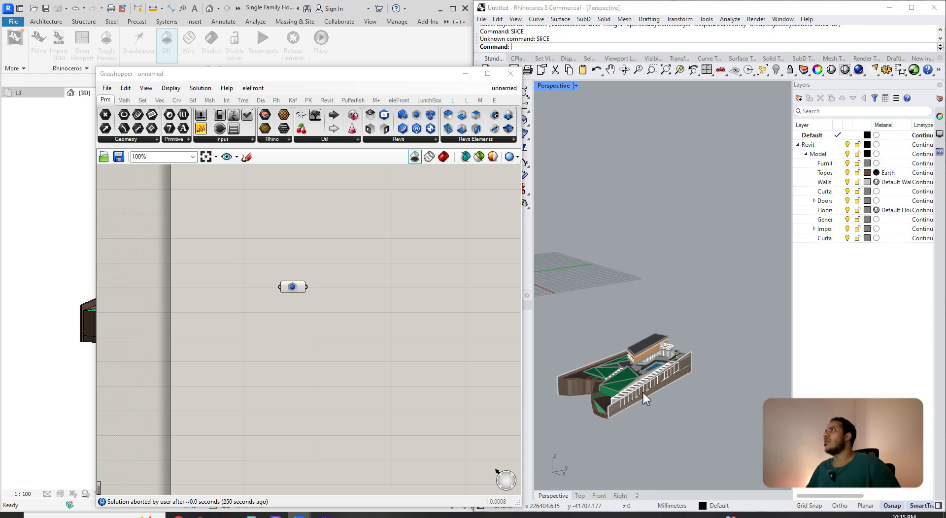
- Create a clipping section along X through the baked house model using ClippingSections with the SEC name prefix
left_click(619, 400)
type("S")
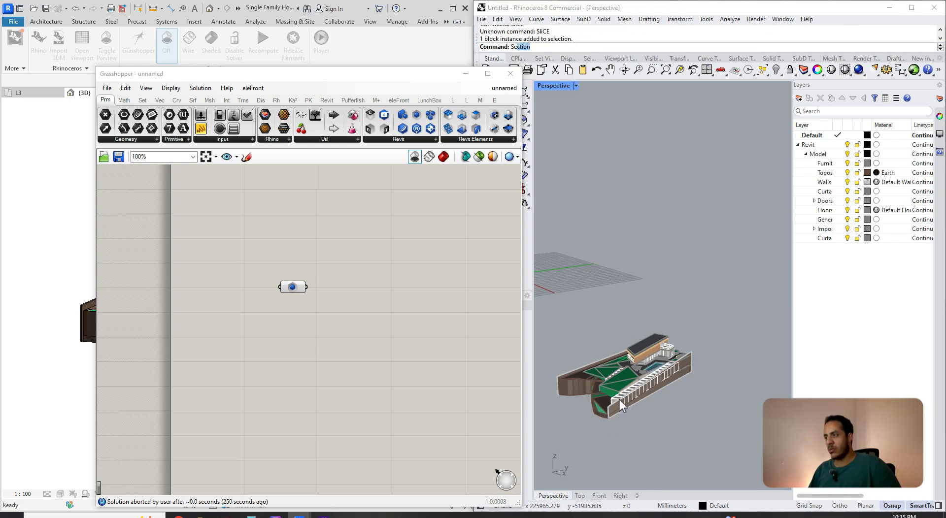
type("ection")
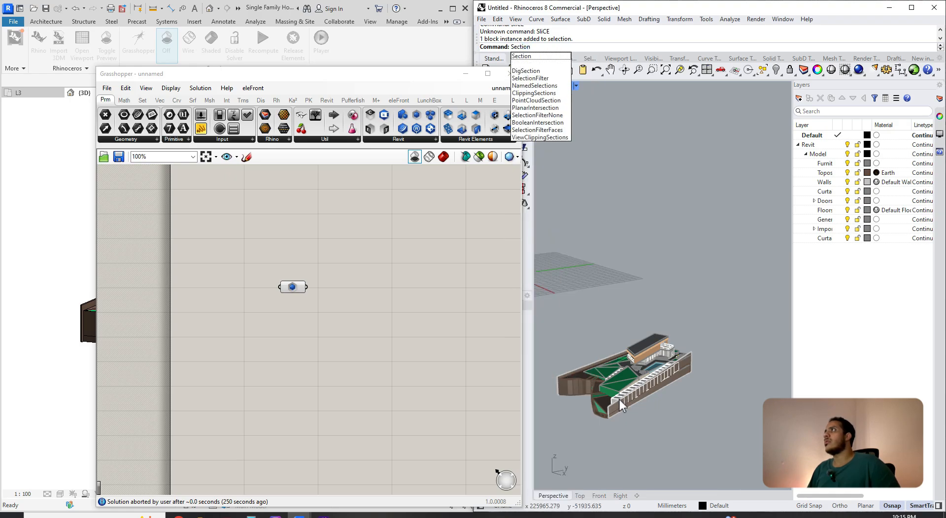
left_click(534, 94)
scroll(646, 398, "down", 4)
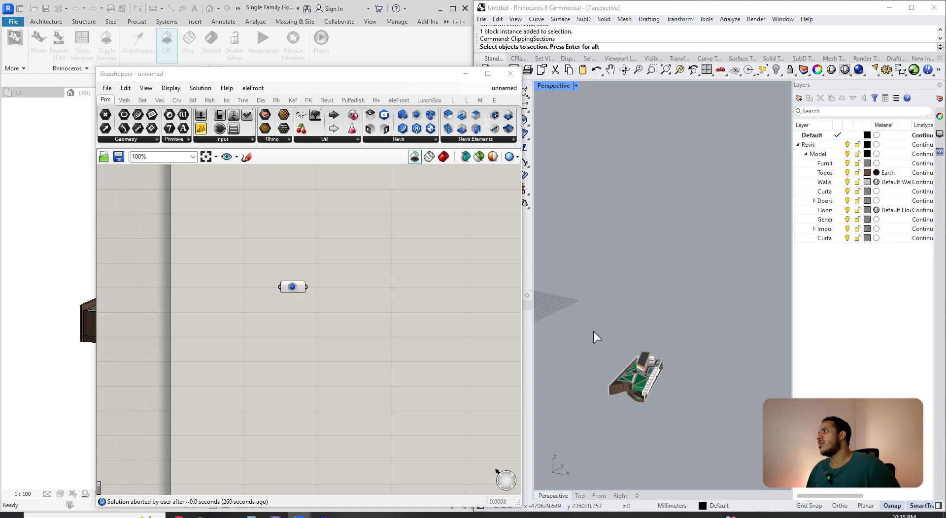
left_click(635, 377)
key("Return")
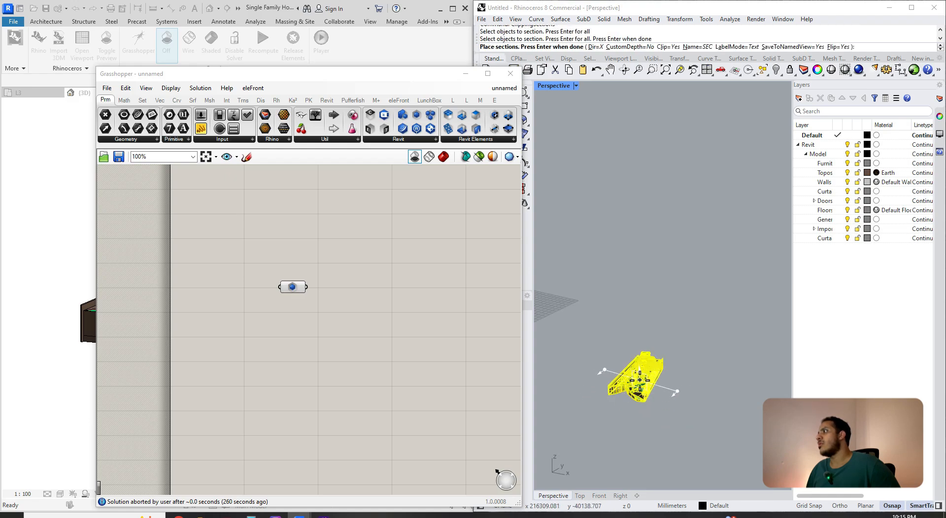
key("Return")
key("Return")
left_click(630, 384)
key("Return")
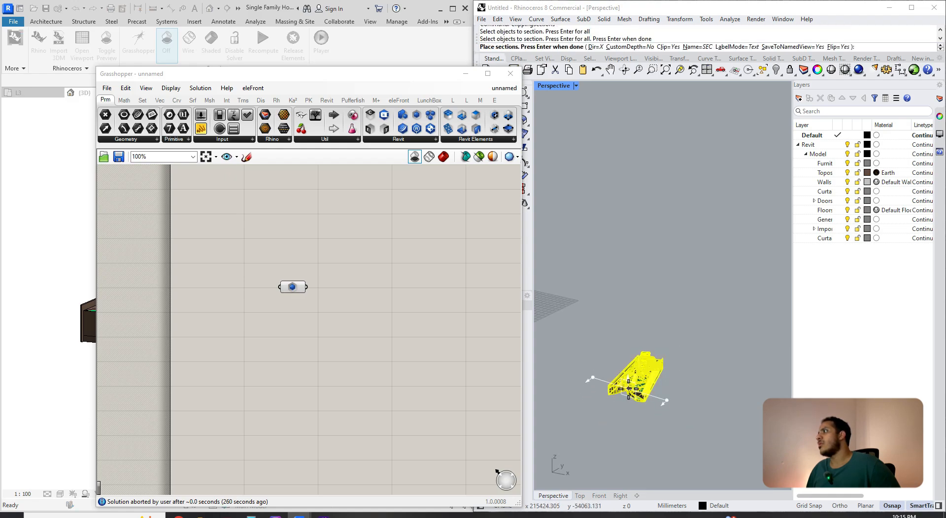
left_click(644, 374)
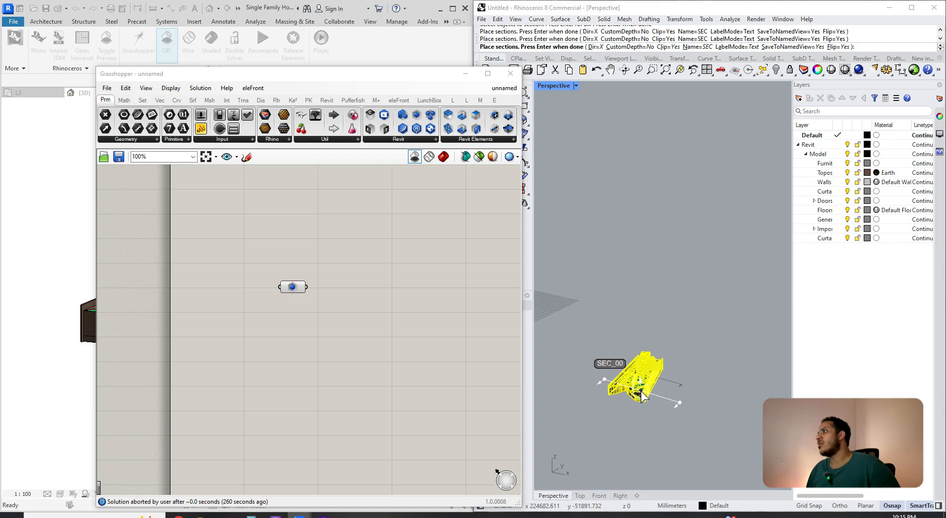
key("Return")
- Select the SEC_00 clipping plane and move it so that it cuts through the house
scroll(660, 390, "up", 5)
left_click(671, 382)
right_click_drag(680, 398, 596, 393)
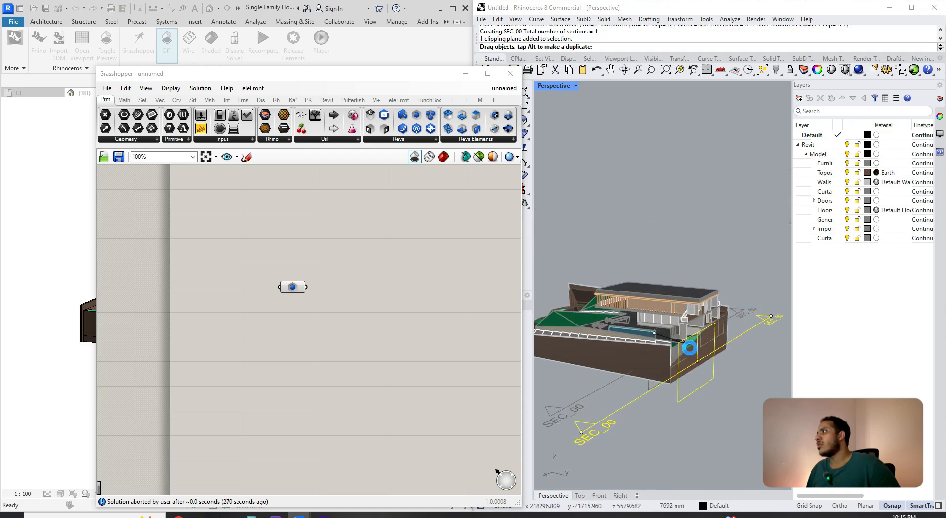
scroll(675, 334, "up", 3)
right_click_drag(703, 346, 653, 362)
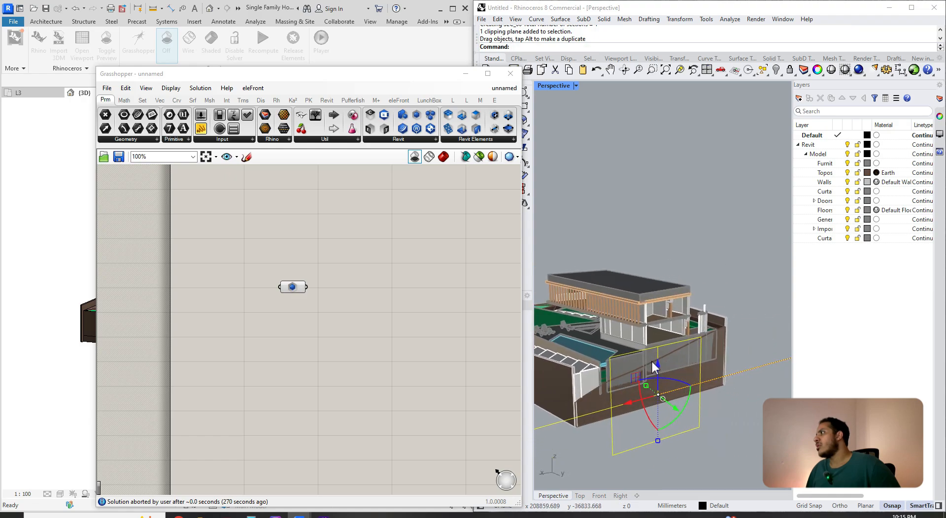
scroll(653, 363, "up", 4)
left_click_drag(670, 427, 619, 380)
right_click_drag(620, 381, 676, 390, "shift")
scroll(623, 281, "up", 5)
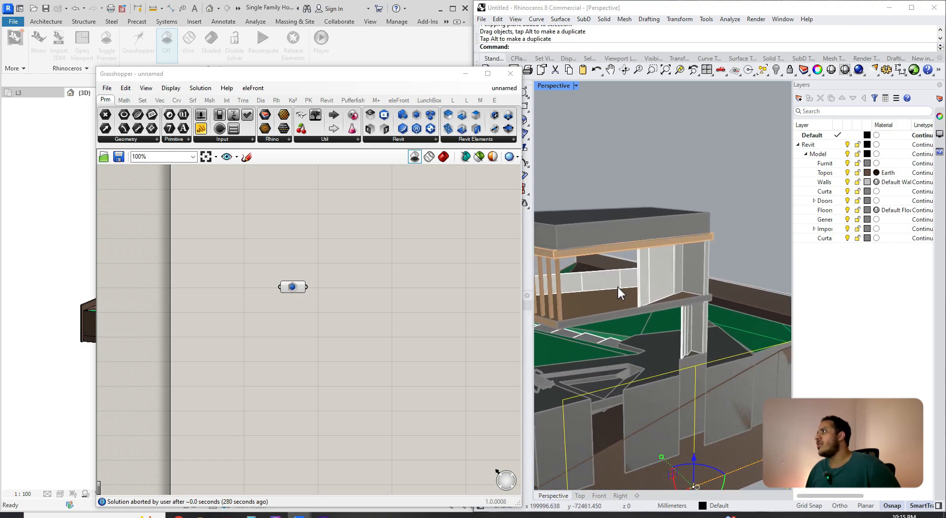
- Shift the clipping plane again to change where the house is cut, inspect the sectioned model, and clear the selection
right_click_drag(617, 285, 666, 262)
scroll(569, 252, "up", 6)
scroll(569, 252, "down", 10)
right_click_drag(588, 280, 628, 314)
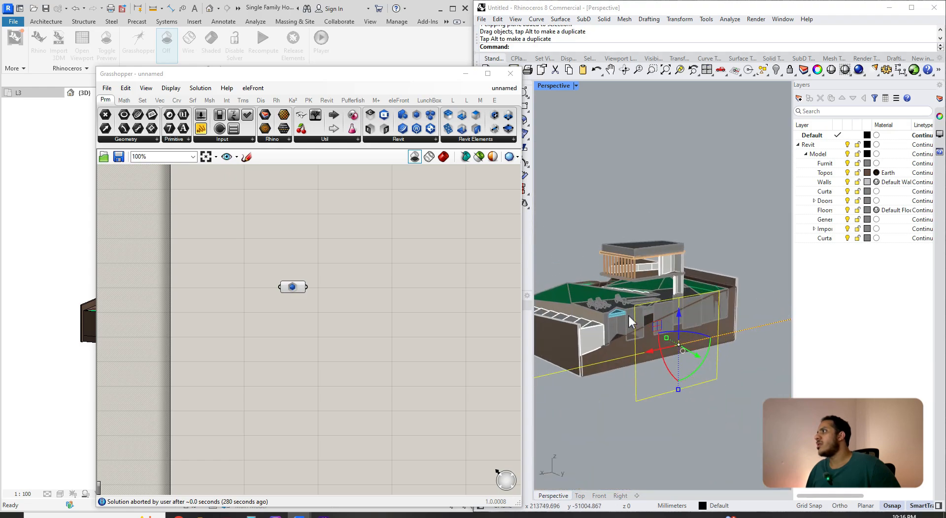
scroll(627, 314, "up", 4)
left_click_drag(720, 370, 752, 383)
scroll(662, 362, "down", 7)
right_click_drag(665, 363, 724, 386)
right_click_drag(398, 391, 432, 388)
right_click_drag(616, 344, 650, 328)
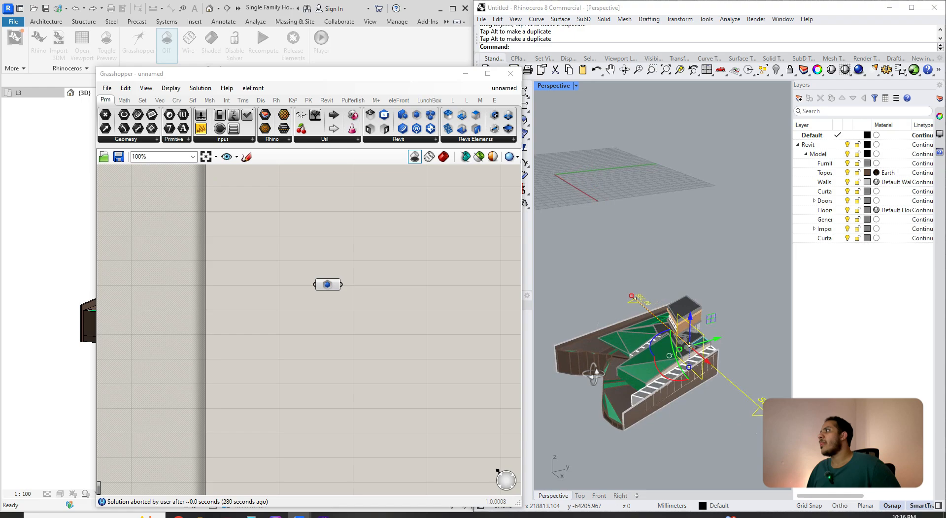
left_click(683, 243)
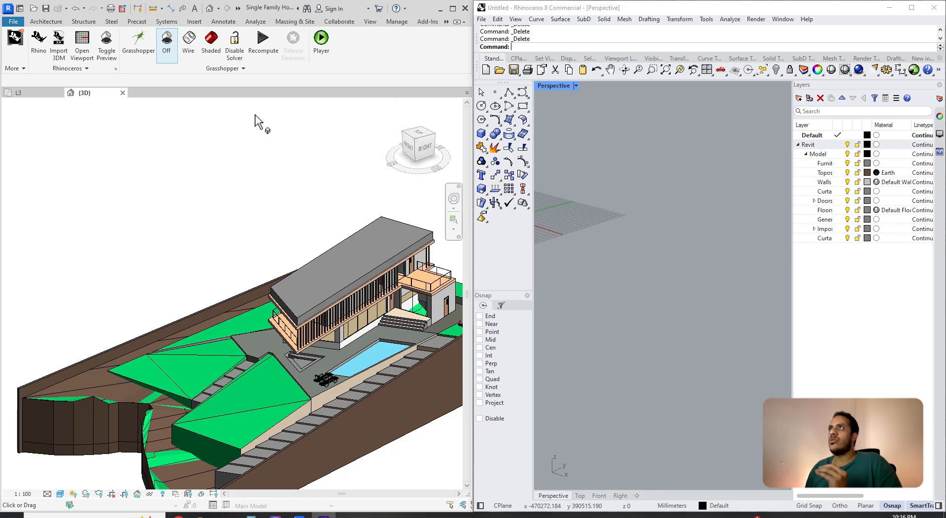
- Reopen Grasshopper from Revit and delete the Graphical Element parameter from the canvas
left_click(139, 49)
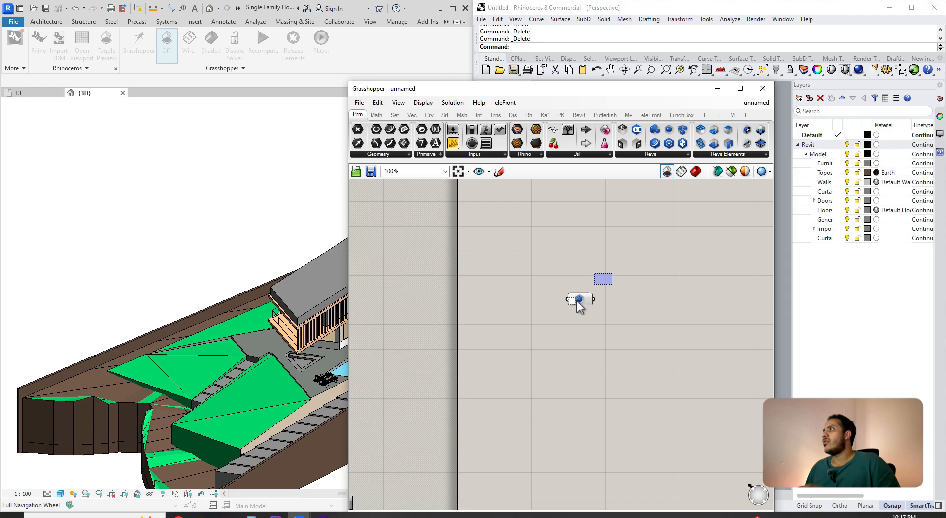
left_click_drag(578, 300, 533, 334)
key("Delete")
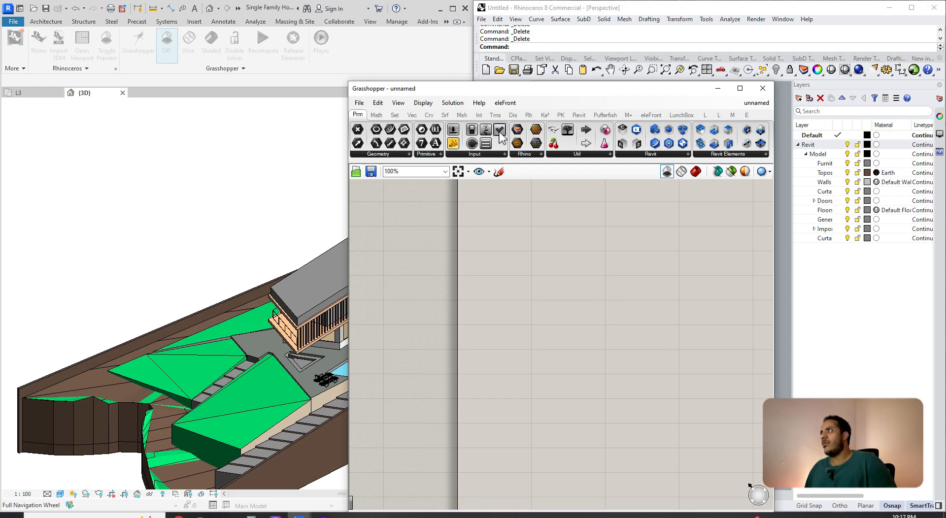
- Arrange the Grasshopper window side by side with Revit, with the house's upper floor and pool in the 3D view
left_click_drag(514, 89, 579, 47)
scroll(261, 349, "down", 2)
middle_click_drag(261, 349, 199, 330)
scroll(247, 288, "up", 5)
middle_click_drag(246, 288, 320, 291, "shift")
scroll(284, 315, "down", 3)
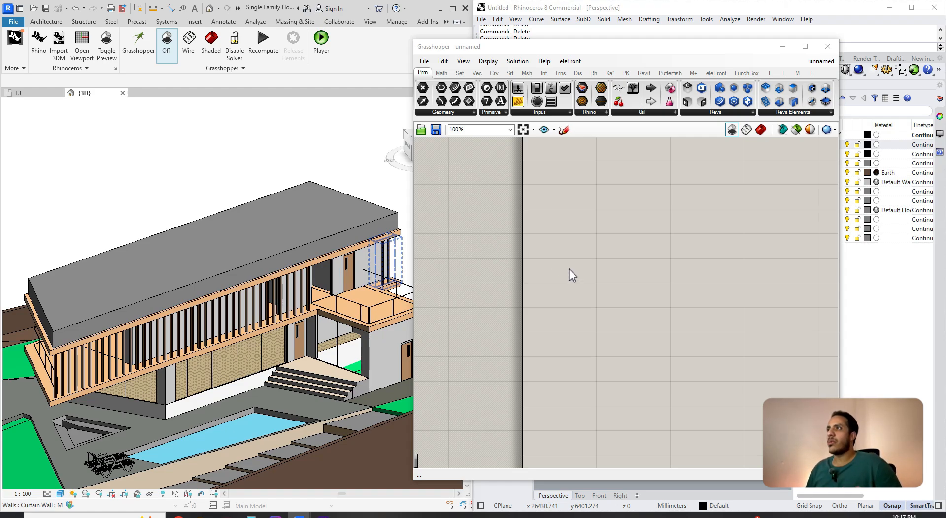
scroll(564, 271, "down", 1)
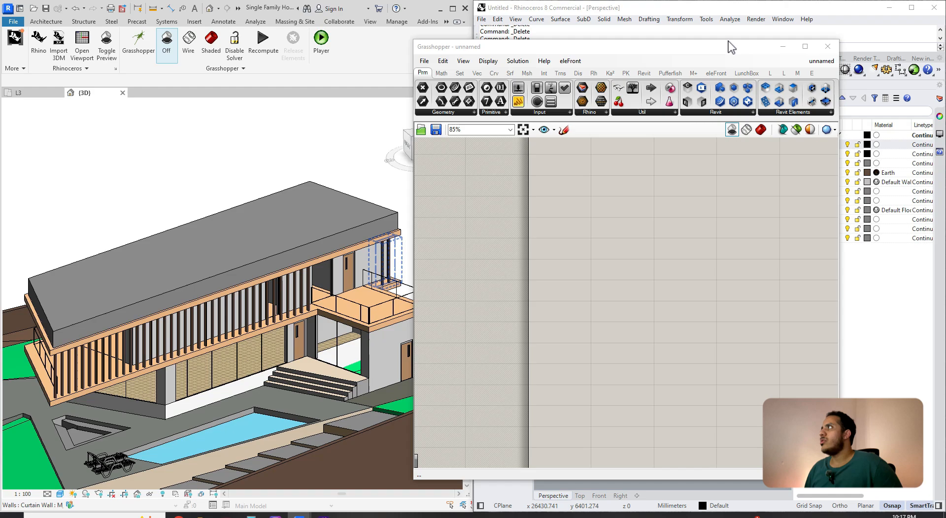
left_click_drag(731, 47, 944, 87)
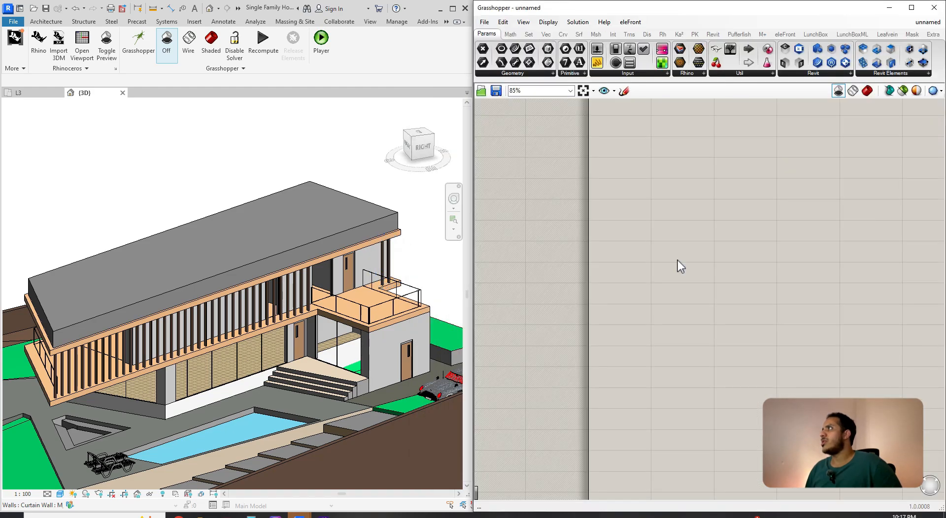
- Add a Revit Curve parameter to the empty Grasshopper canvas
scroll(602, 279, "up", 1)
double_click(603, 267)
type("EDGE")
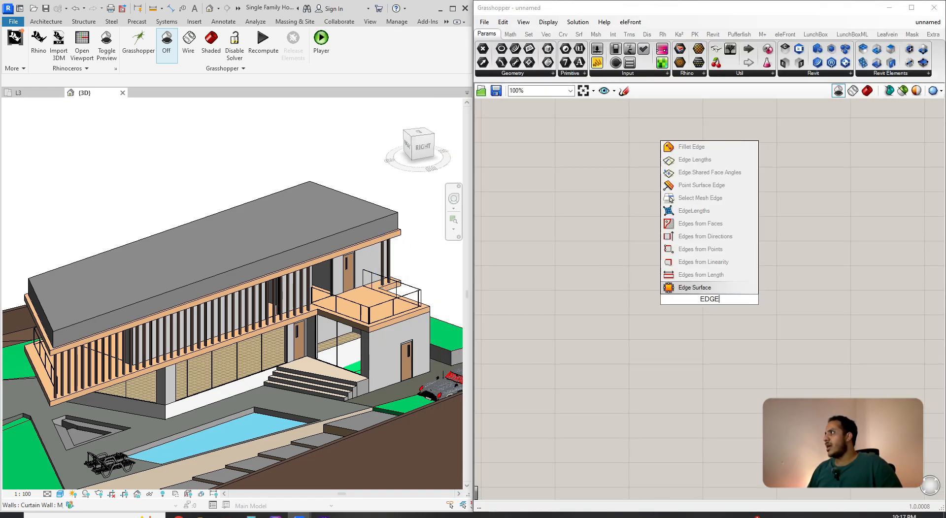
type("CURVE")
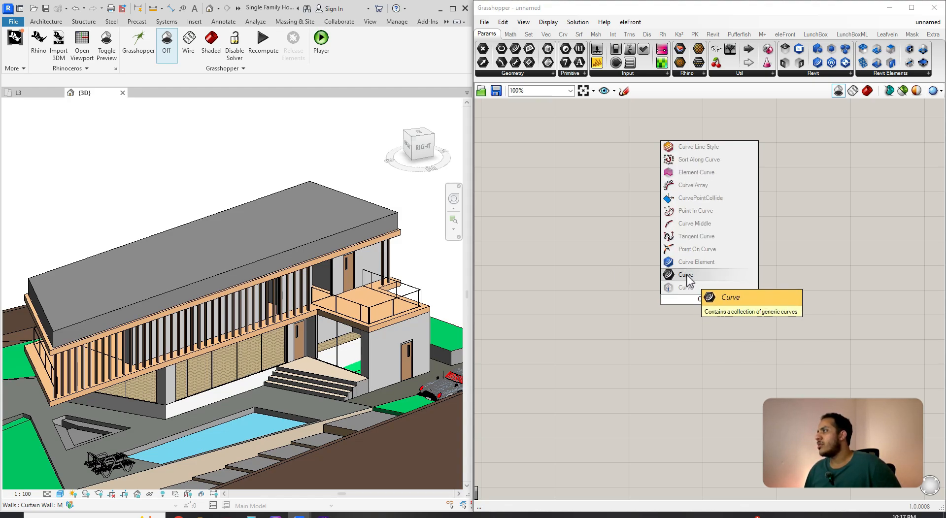
left_click(686, 275)
scroll(641, 276, "up", 6)
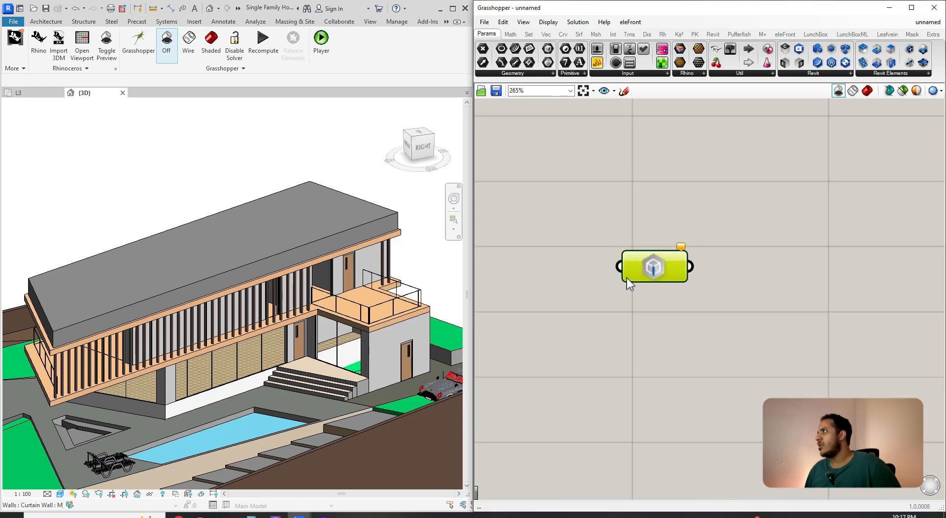
scroll(679, 256, "down", 3)
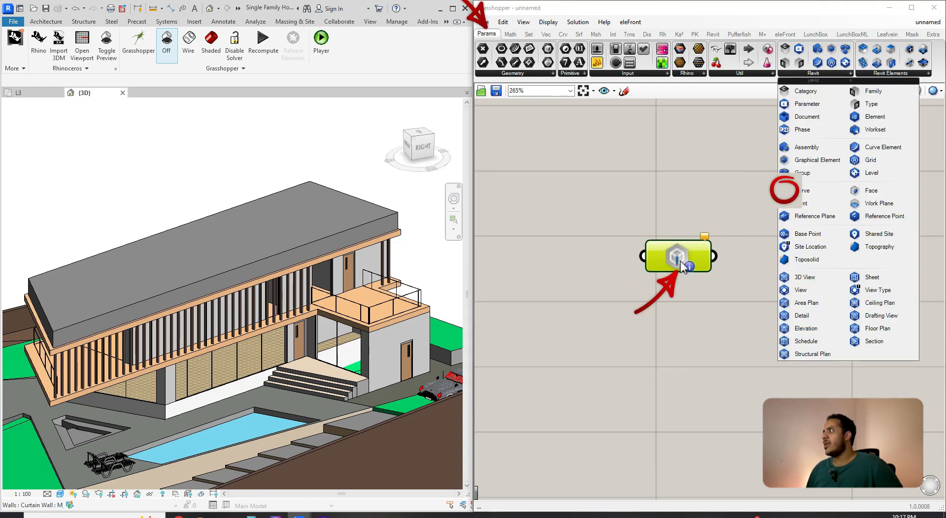
- Set one curve on the Curve parameter by picking the long front edge of the floor slab beneath the roof in Revit
right_click(659, 258)
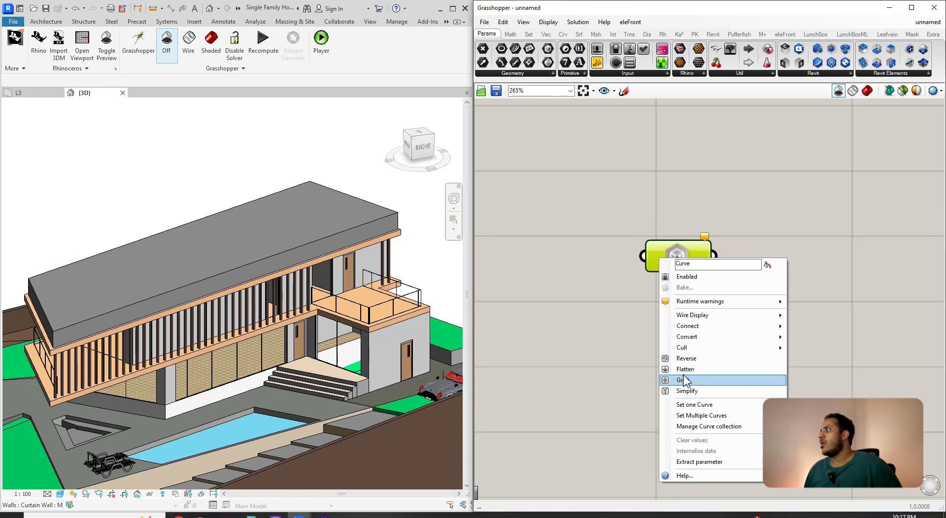
left_click(682, 402)
scroll(294, 257, "up", 5)
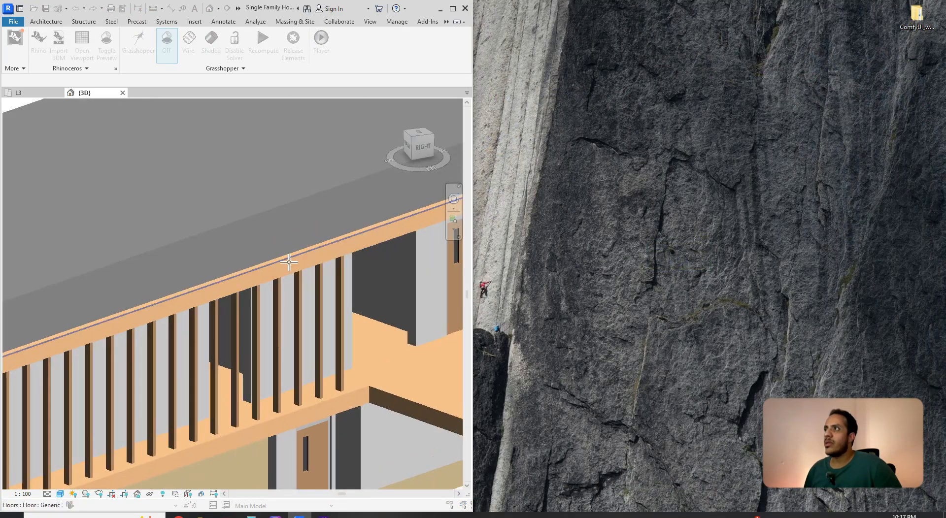
scroll(279, 265, "down", 5)
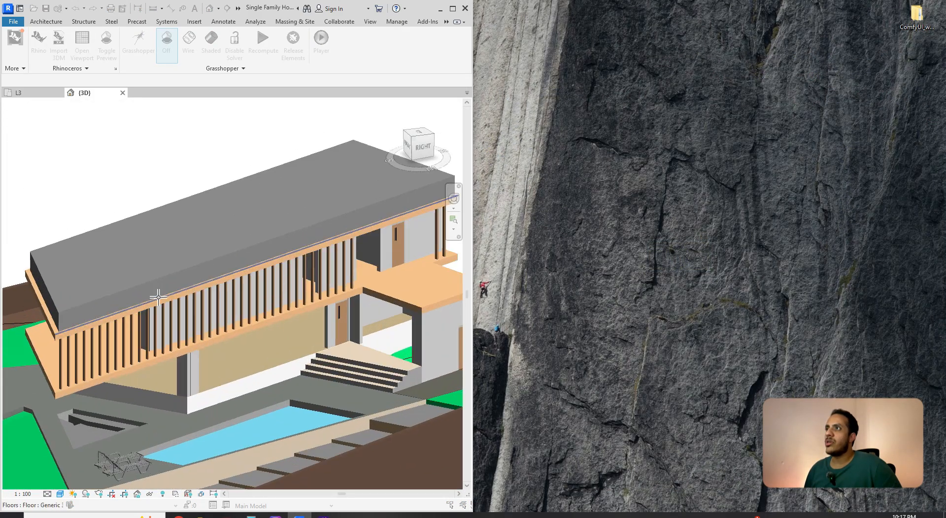
scroll(281, 252, "up", 4)
left_click(282, 252)
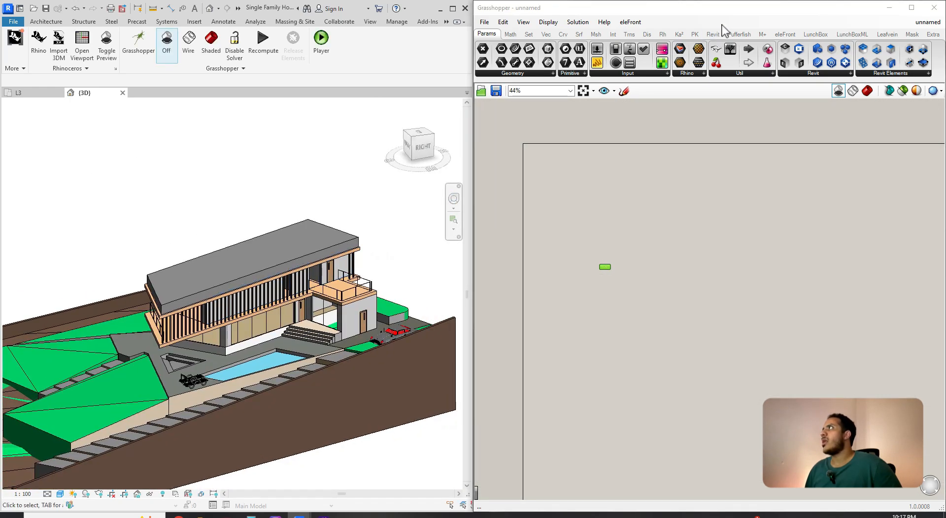
- Uncover Rhino's Perspective view, turn on Grasshopper's shaded preview, and examine the referenced slab edge curve
left_click_drag(738, 11, 352, 69)
scroll(697, 222, "down", 6)
right_click_drag(607, 233, 706, 273, "shift")
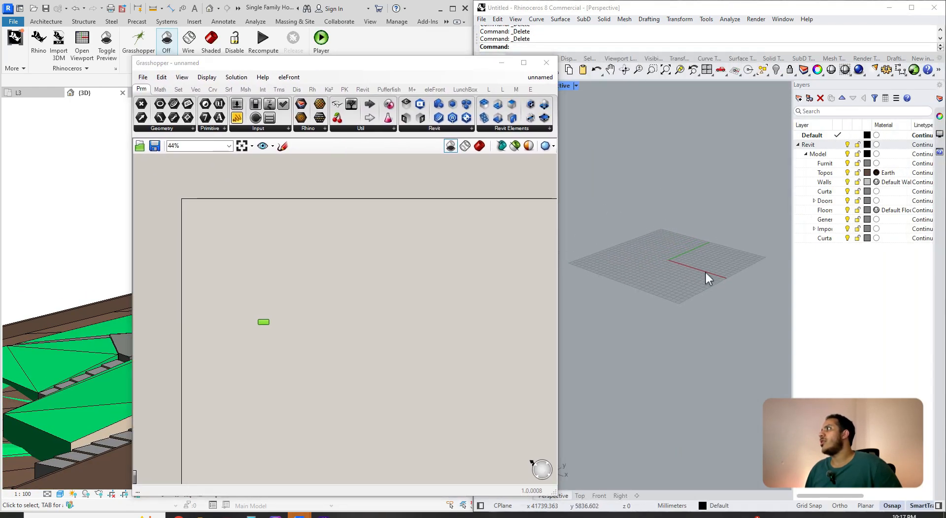
middle_click(708, 265)
left_click(695, 267)
scroll(665, 272, "down", 10)
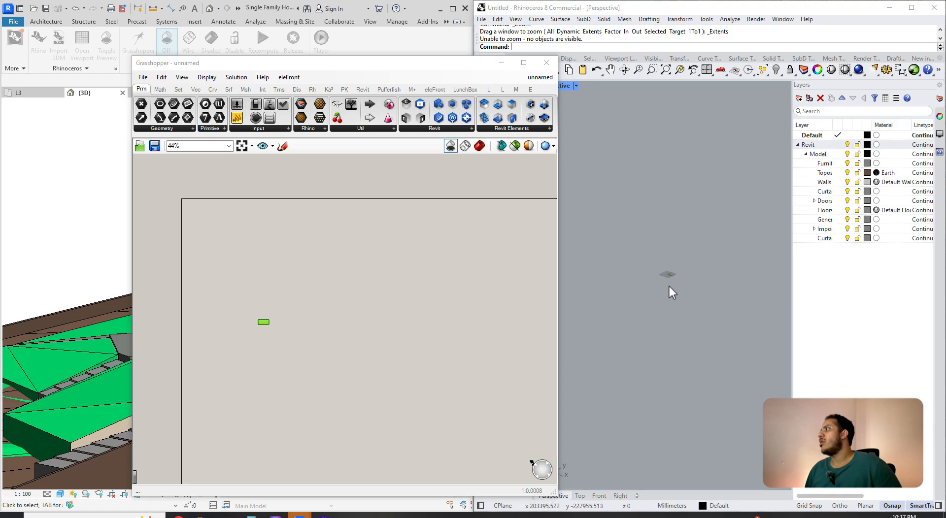
left_click(479, 146)
scroll(676, 289, "up", 10)
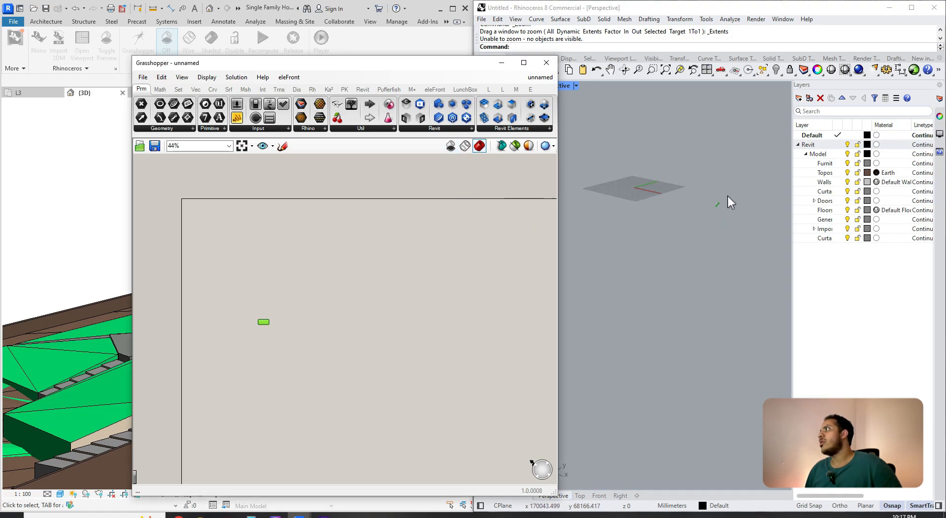
scroll(726, 198, "up", 8)
right_click_drag(684, 231, 648, 244)
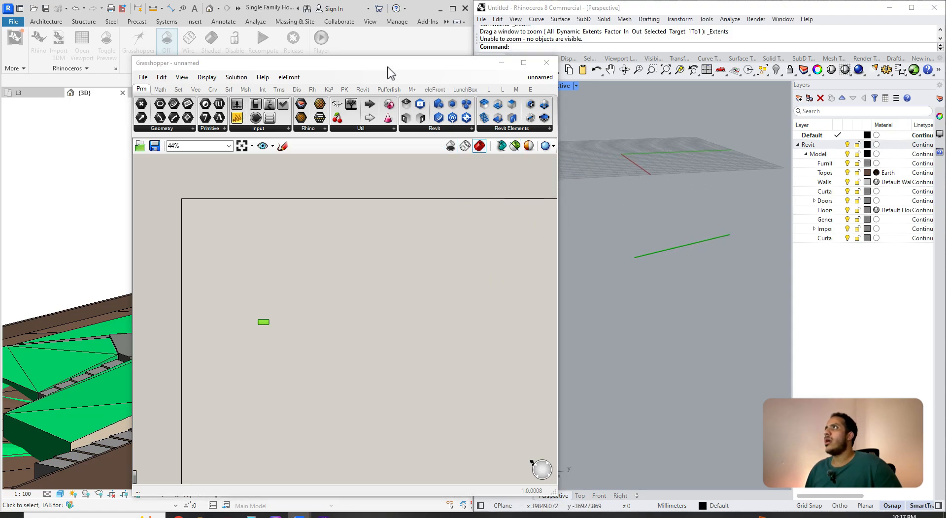
- Place the Grasshopper window beside Revit so the house's 3D view and the canvas are both visible
left_click_drag(387, 67, 944, 82)
scroll(318, 253, "up", 4)
left_click(647, 274)
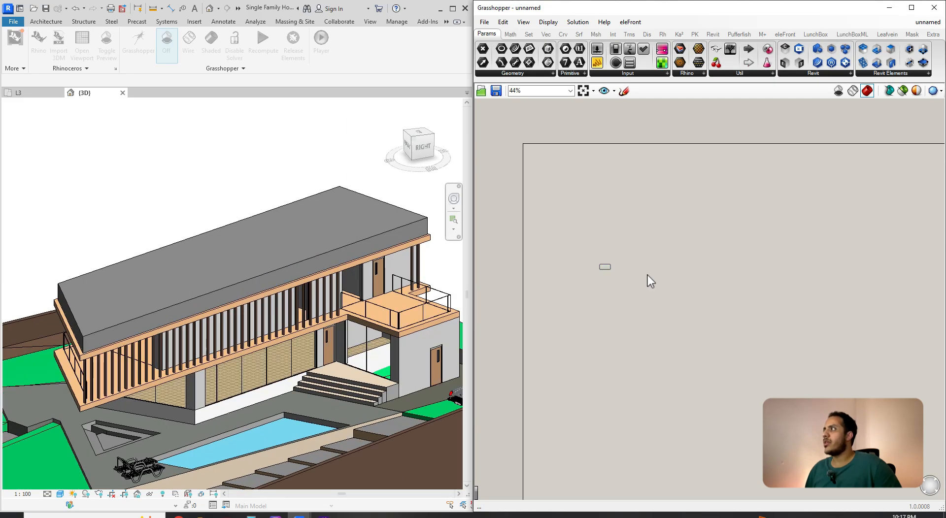
scroll(616, 268, "up", 10)
double_click(675, 269)
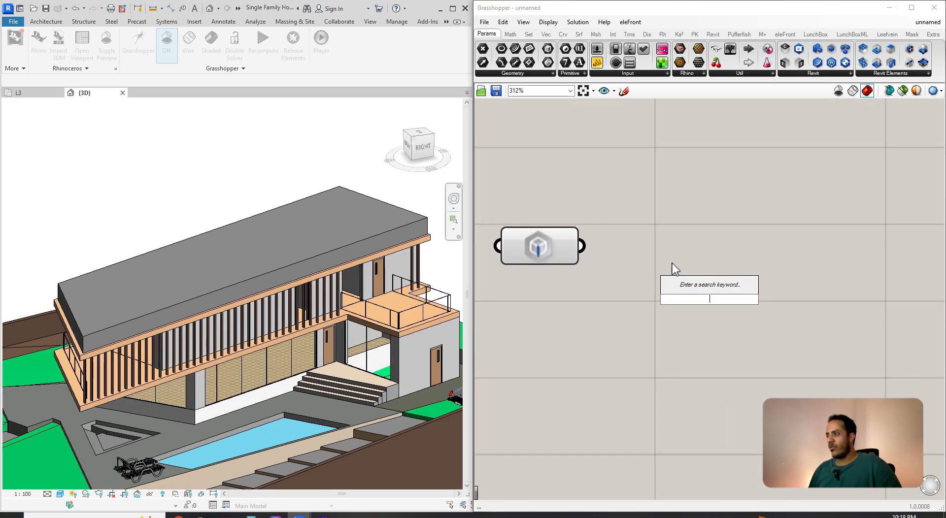
type("extrude")
left_click(695, 283)
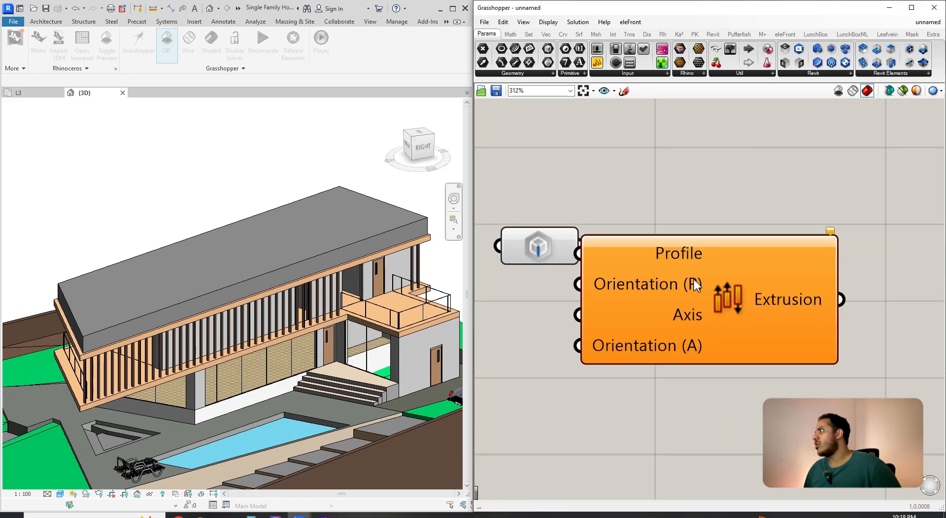
key("Delete")
- Add an Extrude component to the canvas and connect the Revit Curve parameter to its Base input
double_click(743, 304)
type("SRI")
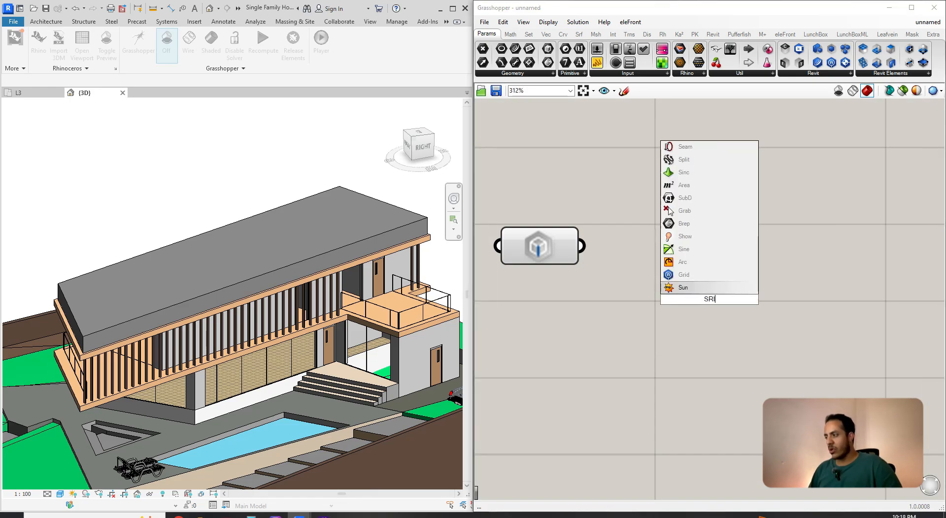
type("SCRIPT")
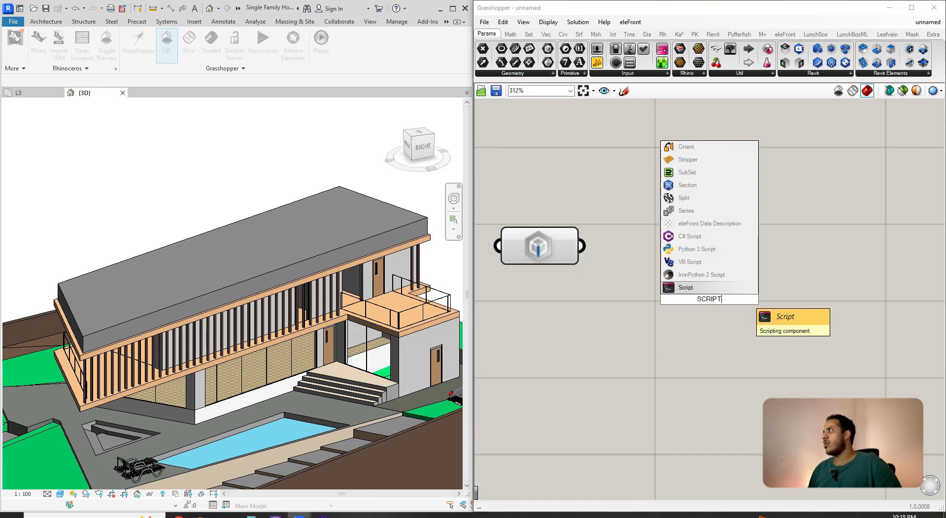
key("ctrl+a")
key("BackSpace")
type("EXTR")
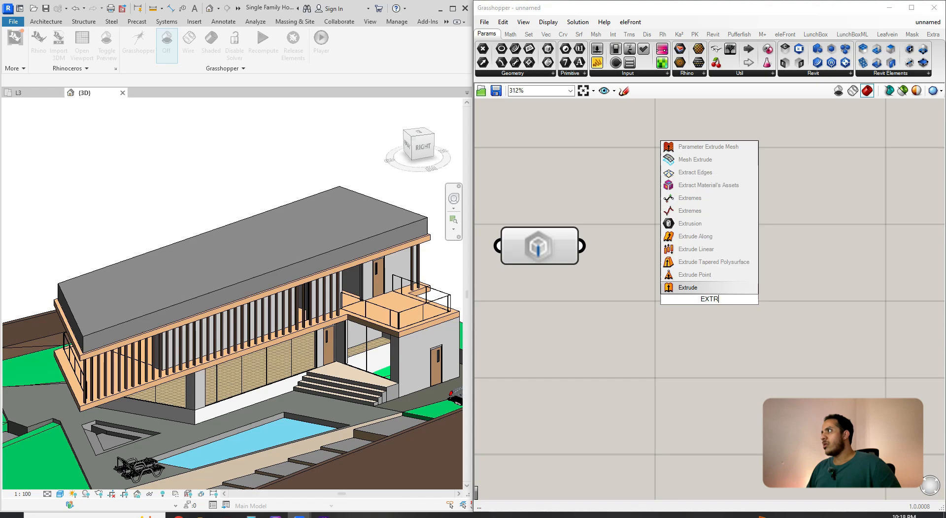
left_click(702, 288)
left_click_drag(582, 245, 599, 285)
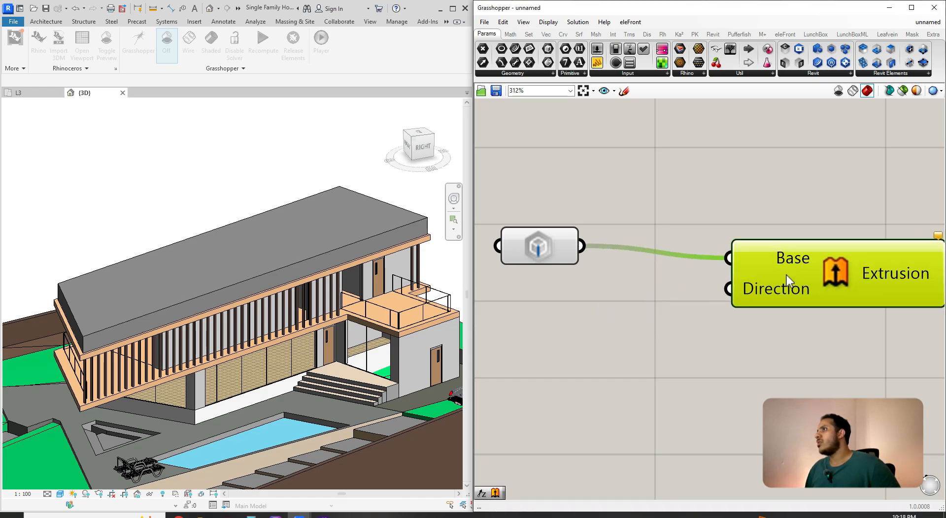
- Add a Unit Z vector component and connect its Unit vector output to Extrude's Direction input
scroll(690, 317, "down", 3)
double_click(646, 282)
type("Z")
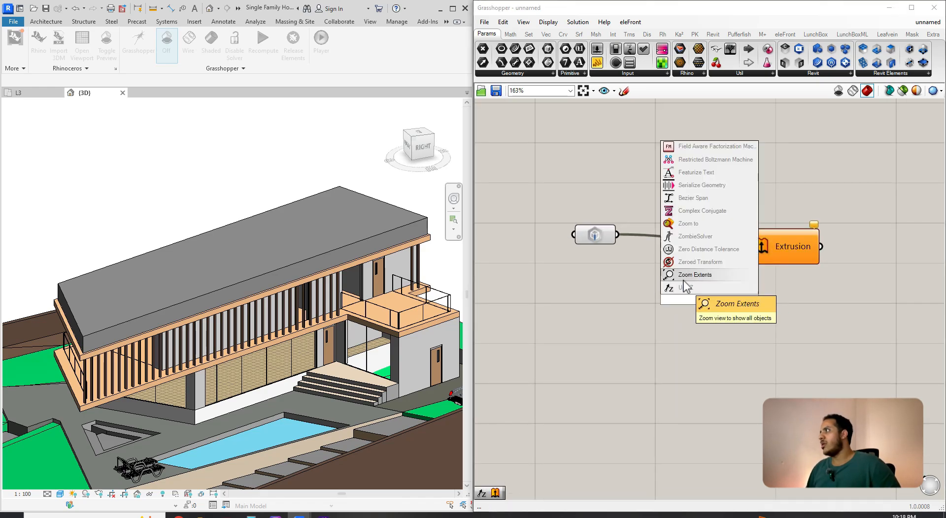
left_click(681, 279)
key("ctrl+z")
key("F4")
type("z")
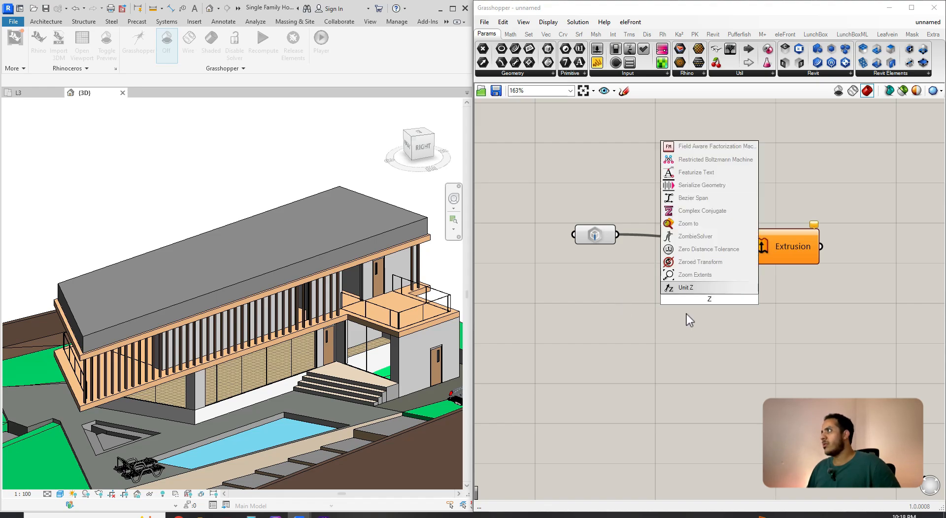
left_click(689, 290)
left_click_drag(673, 293, 706, 254)
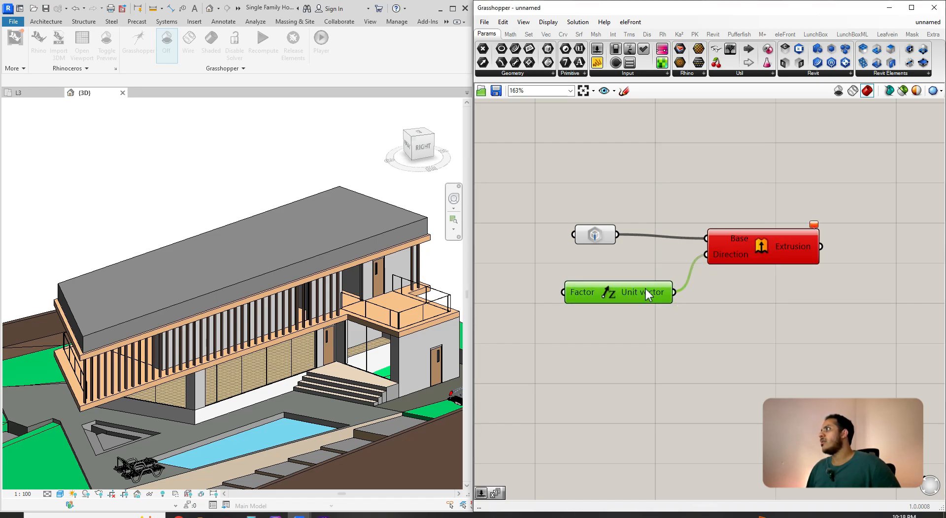
- Add a standard Curve parameter between the Revit Curve parameter and Extrude's Base input, wiring the curve through it
left_click_drag(527, 201, 520, 197)
right_click_drag(564, 191, 595, 199)
left_click(595, 199)
key("F4")
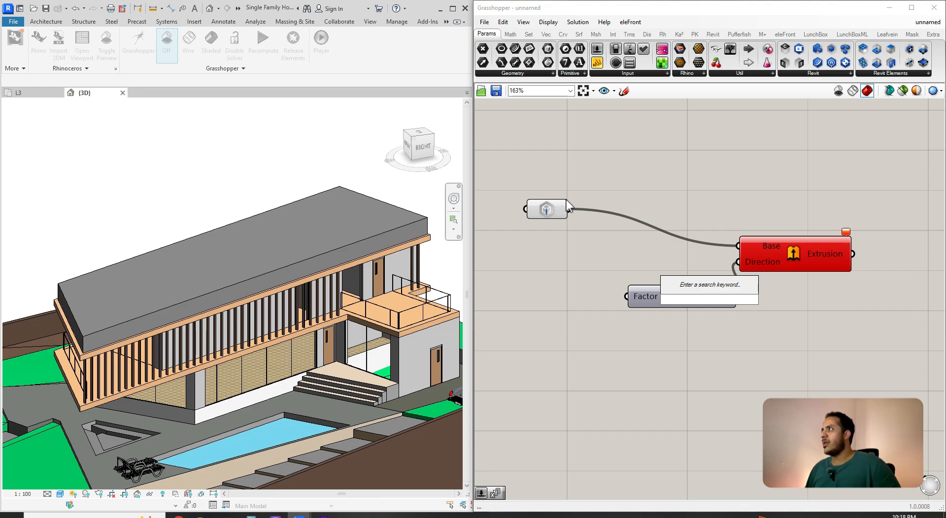
left_click(551, 209)
key("F4")
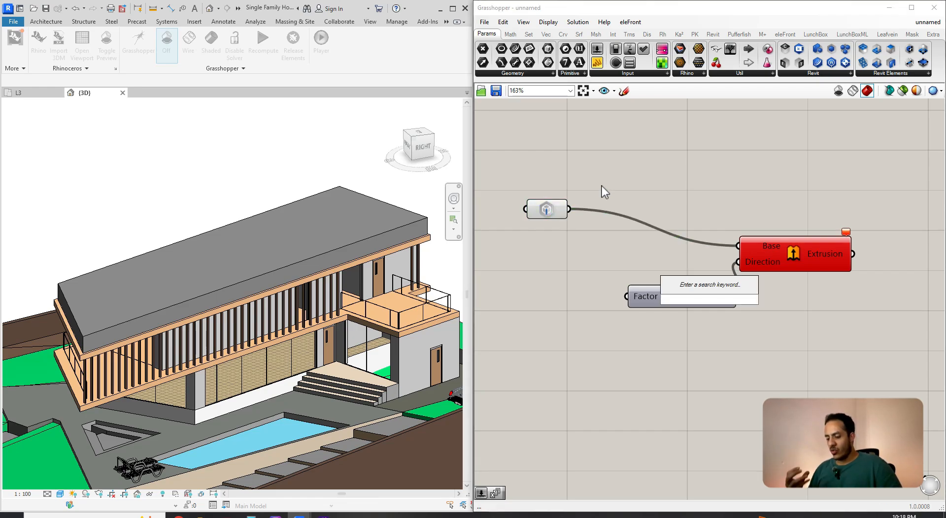
type("XRUCE")
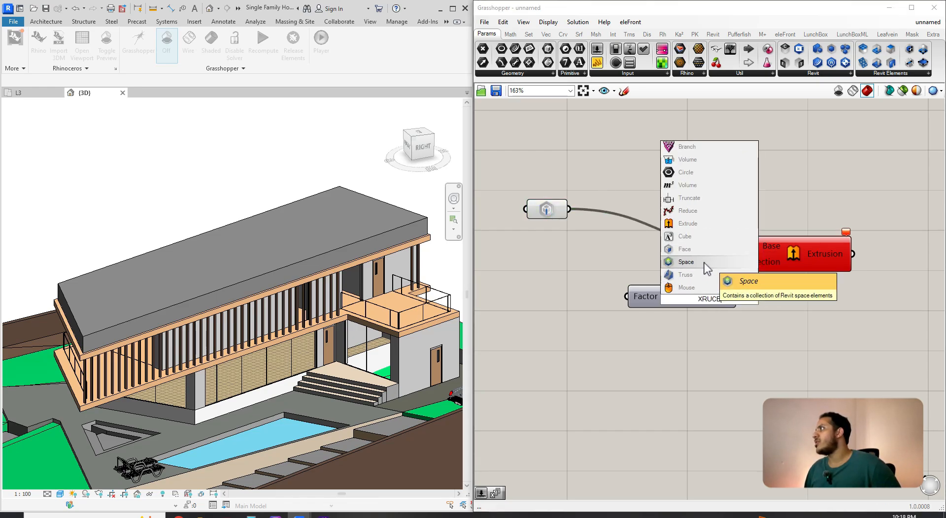
type("CURVE")
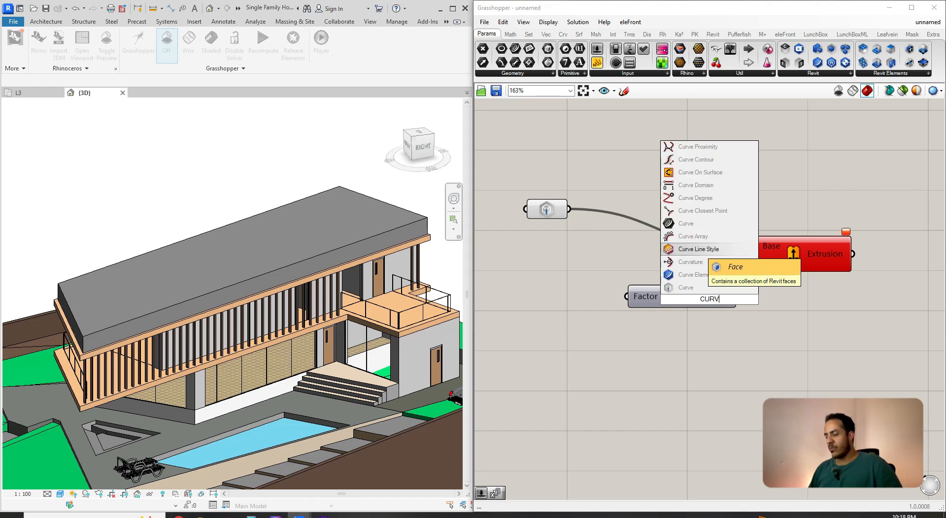
left_click(686, 277)
left_click_drag(707, 293, 646, 239)
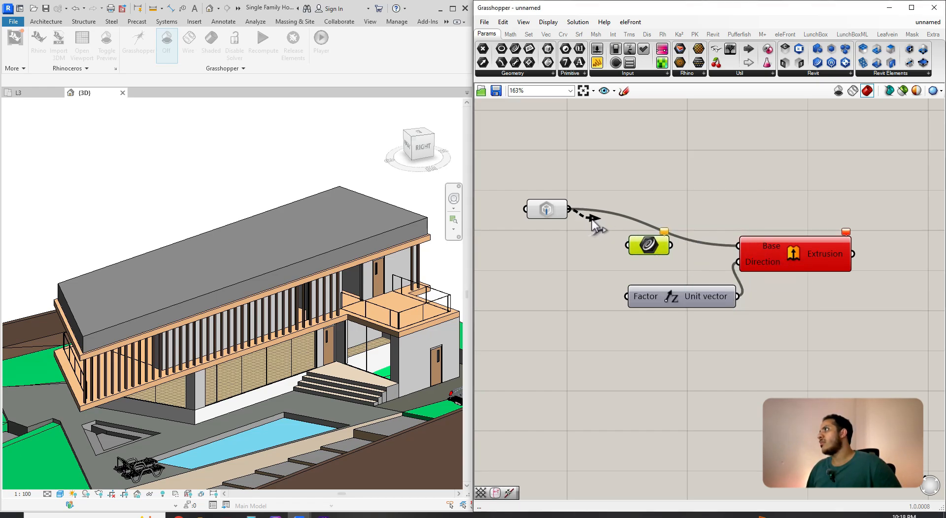
left_click_drag(711, 250, 726, 254)
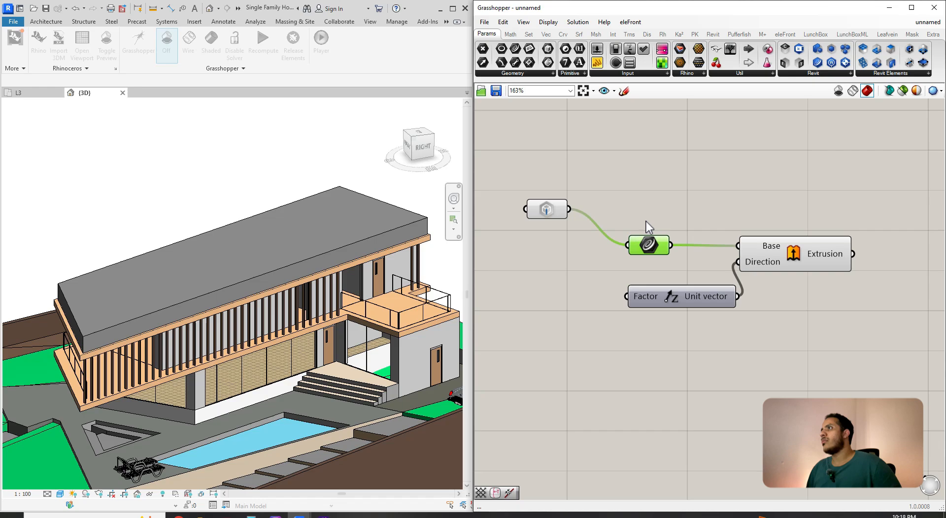
- Add a number slider, connect it to the Unit Z Factor input and set it to 1000
double_click(524, 305)
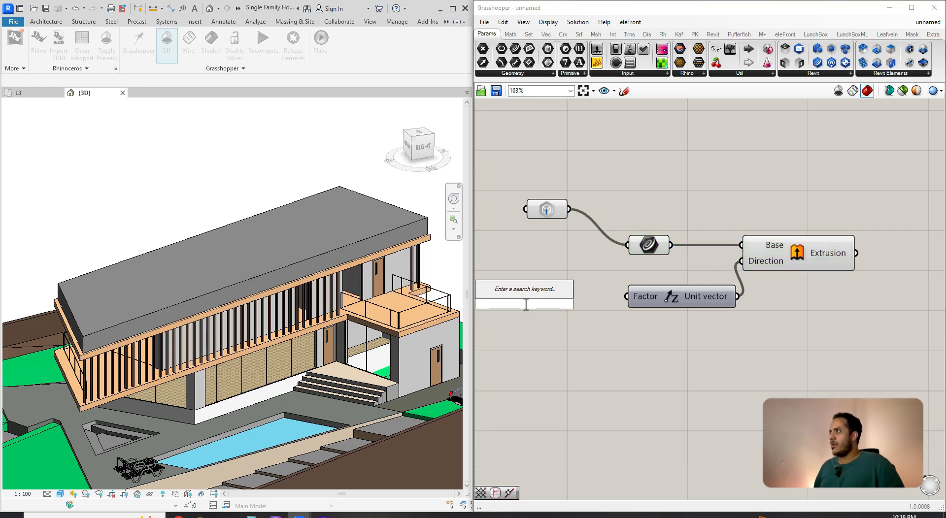
type("200")
key("Return")
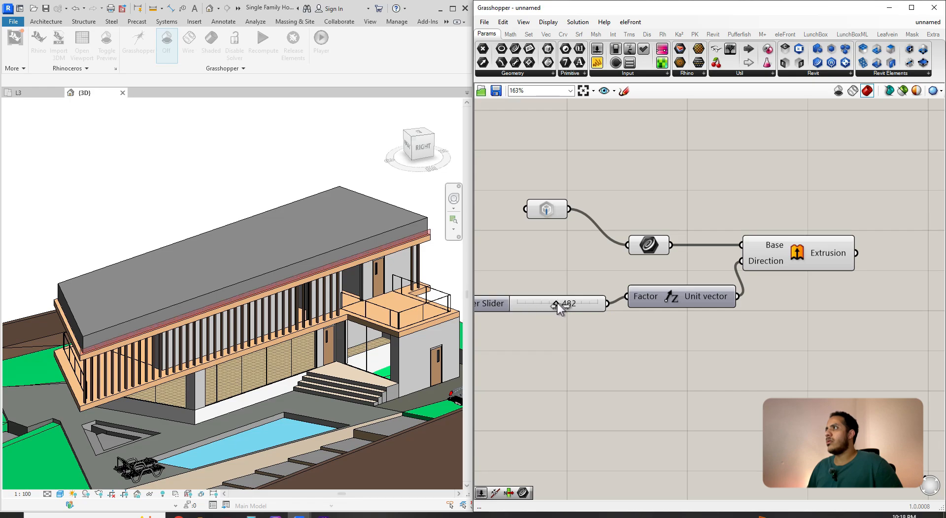
left_click_drag(557, 303, 597, 303)
- Add a Negative component and route the Unit Z vector through it into Extrude's Direction input
right_click_drag(791, 275, 715, 260)
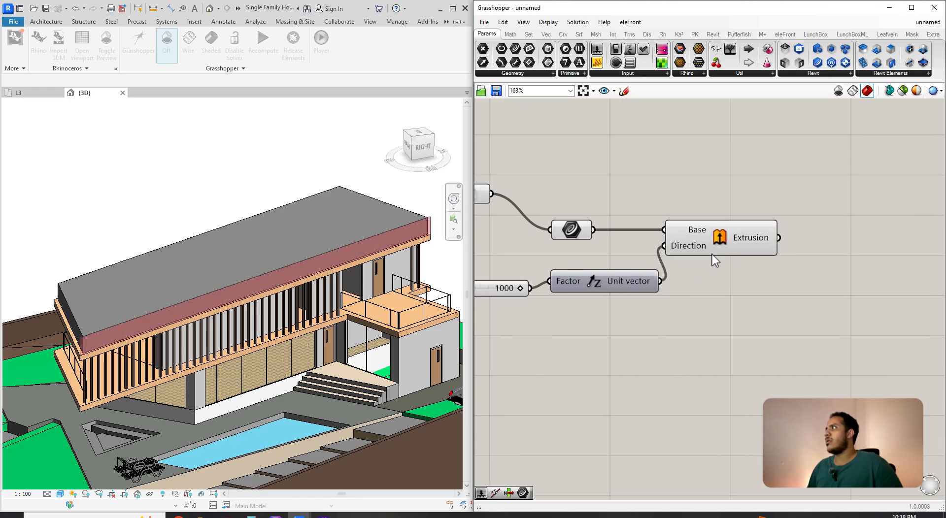
left_click_drag(712, 255, 786, 247)
double_click(700, 293)
type("NEGA")
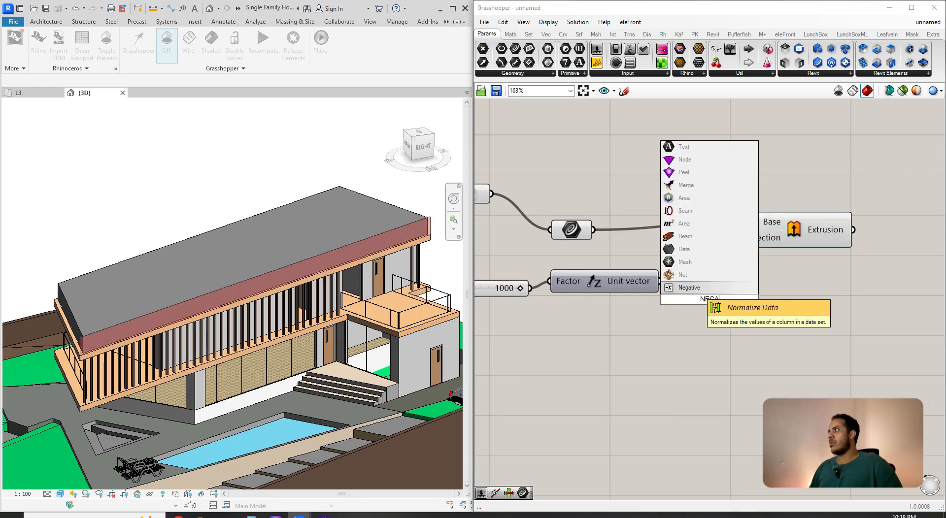
left_click(688, 287)
left_click_drag(666, 300, 661, 281)
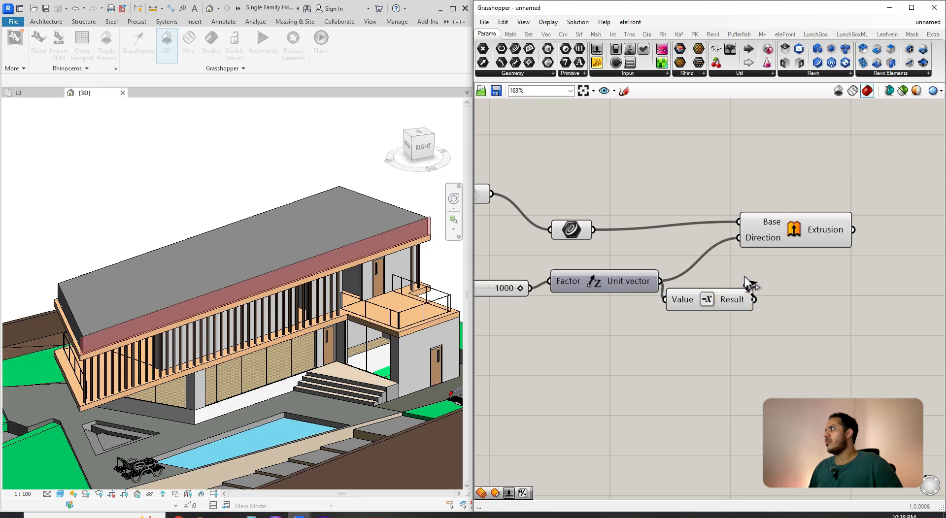
left_click_drag(745, 277, 739, 238)
left_click_drag(755, 241, 825, 213)
- Raise the upper limit of the number slider that feeds the Unit Z factor
right_click_drag(646, 254, 807, 262)
double_click(581, 293)
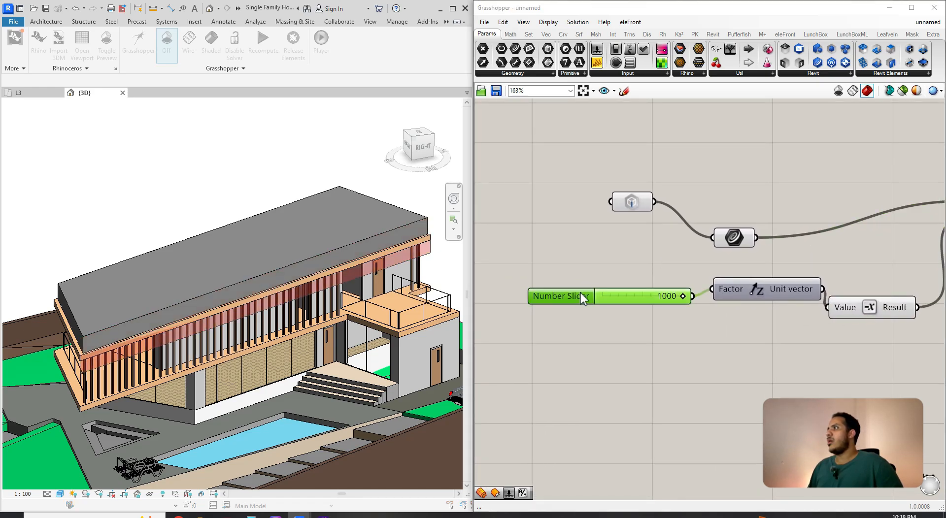
left_click(584, 387)
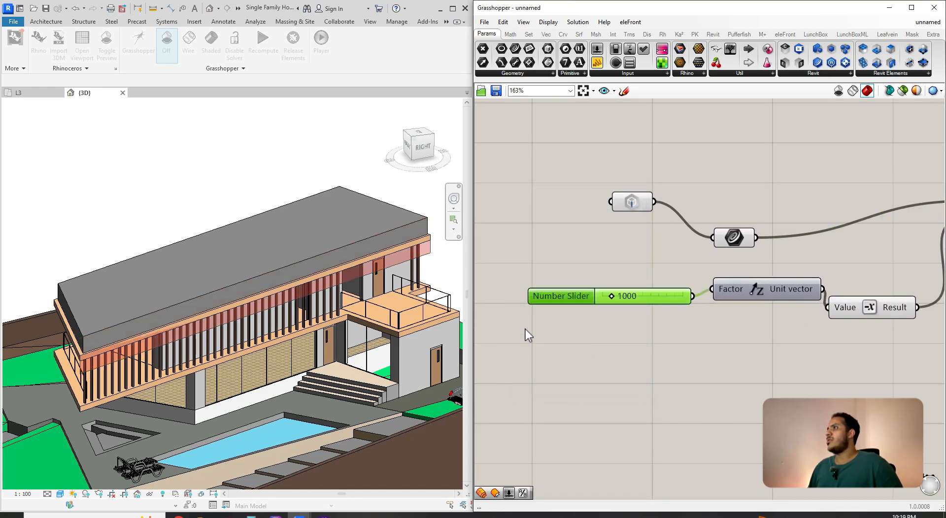
- Space out the components and increase the factor slider so the surface spans the upper-floor façade from the roof slab to the floor slab
scroll(239, 357, "up", 3)
middle_click_drag(234, 372, 320, 305, "shift")
middle_click_drag(251, 340, 253, 294, "shift")
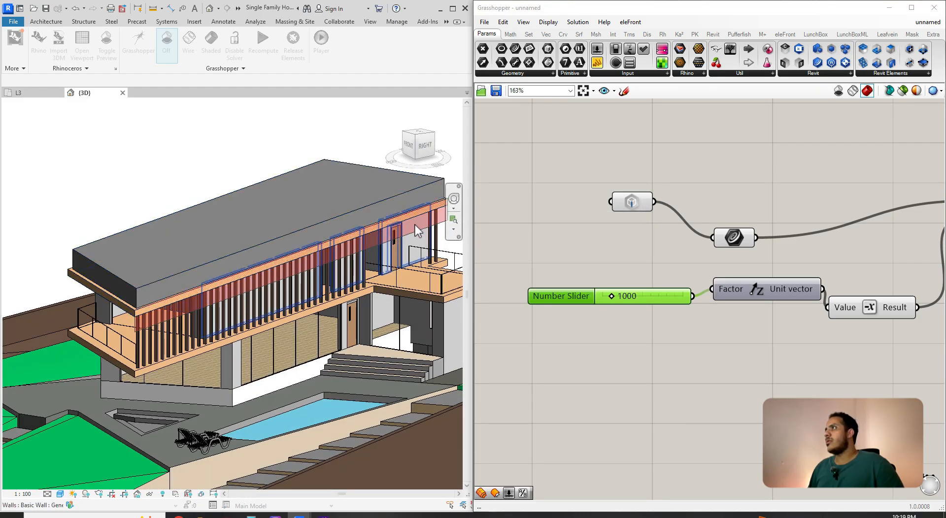
middle_click_drag(415, 225, 364, 226)
scroll(394, 212, "up", 5)
scroll(401, 212, "down", 8)
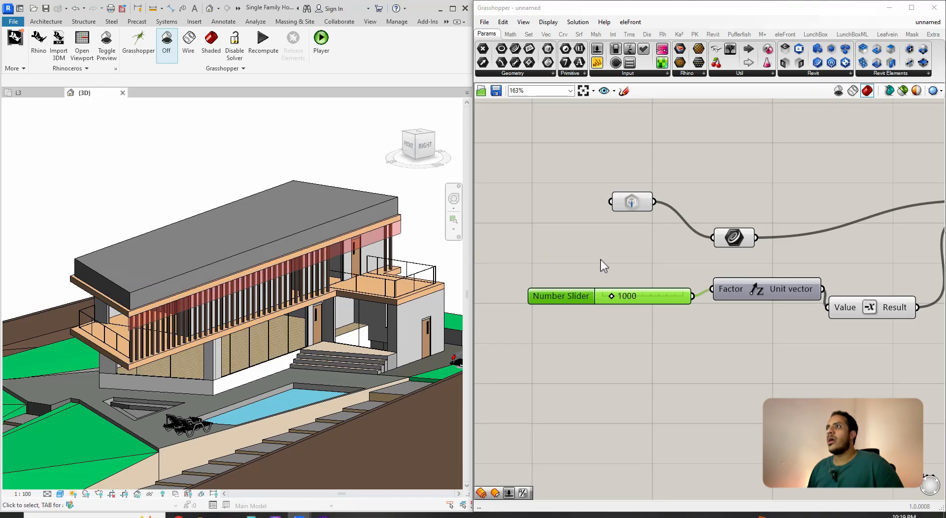
scroll(739, 280, "down", 4)
right_click_drag(908, 254, 759, 270)
left_click_drag(766, 253, 807, 249)
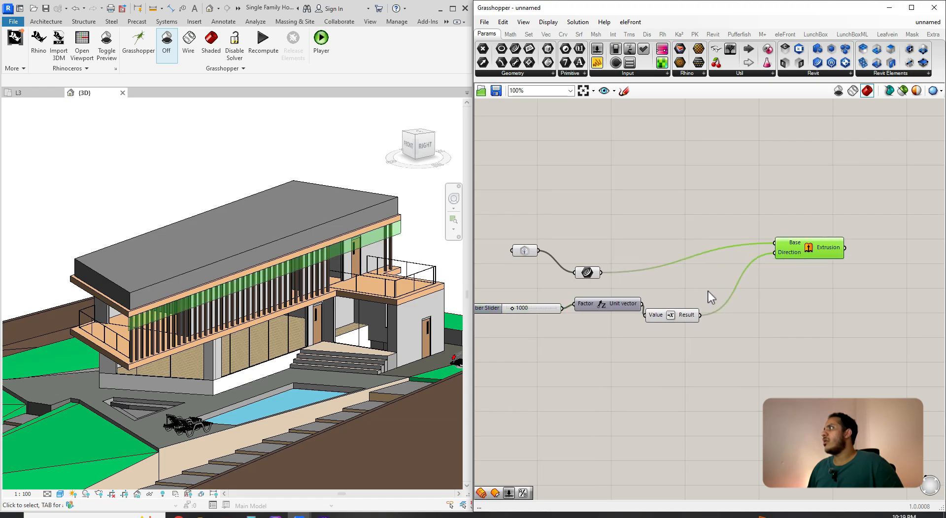
right_click_drag(677, 305, 714, 296)
left_click_drag(707, 305, 722, 299)
scroll(549, 296, "up", 2)
left_click_drag(548, 301, 566, 302)
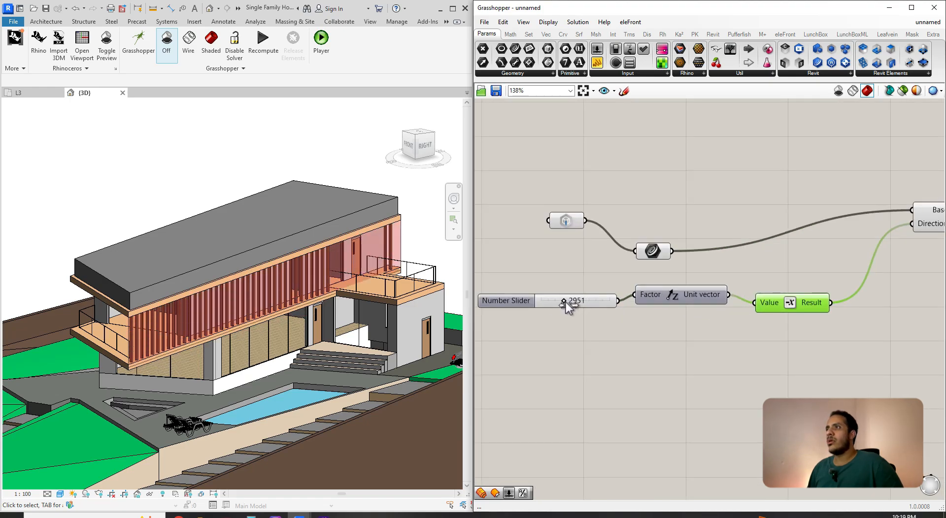
- Examine the extruded surface along the house's upper-floor façade and the free canvas space after the Extrude component
scroll(726, 302, "down", 2)
right_click_drag(887, 257, 744, 270)
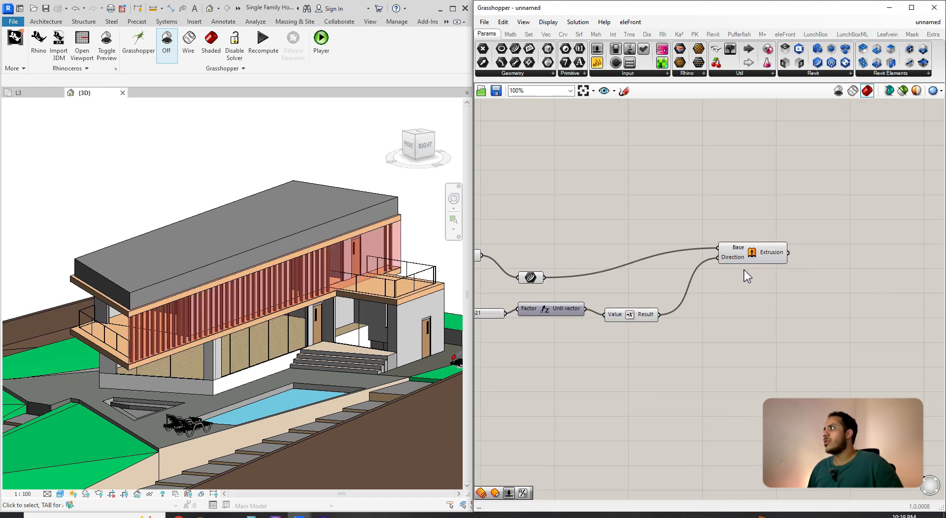
scroll(301, 271, "up", 1)
scroll(260, 297, "down", 2)
scroll(193, 305, "up", 2)
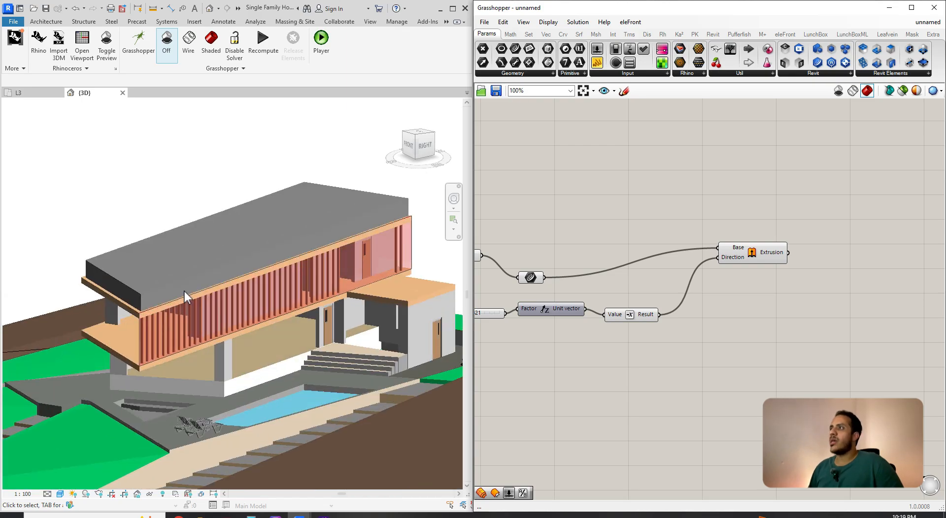
right_click_drag(749, 287, 701, 276)
left_click_drag(715, 246, 684, 259)
right_click_drag(733, 265, 606, 236)
scroll(652, 255, "up", 2)
left_click(620, 246)
left_click(586, 252)
left_click(607, 235)
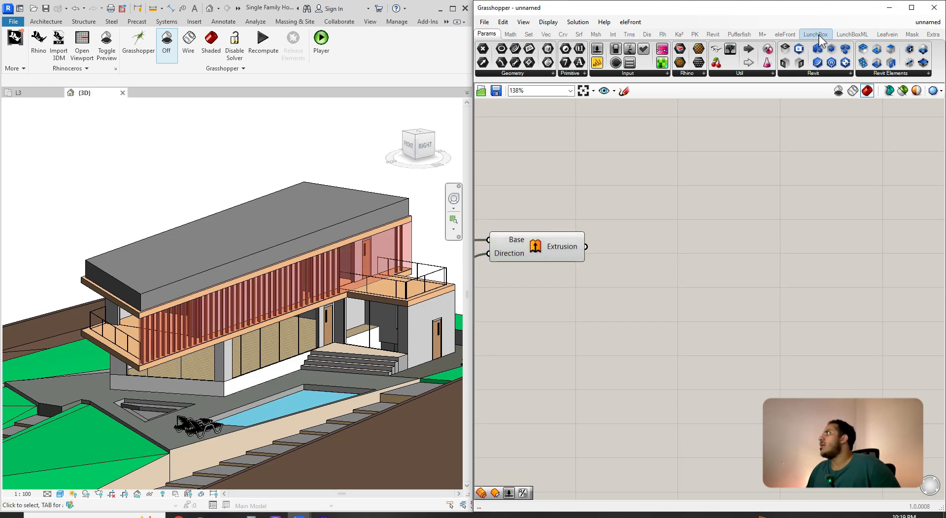
- Add LunchBox's Diamond Panels component after Extrude and connect the Extrusion output to its Surface input
left_click(818, 36)
left_click(662, 255)
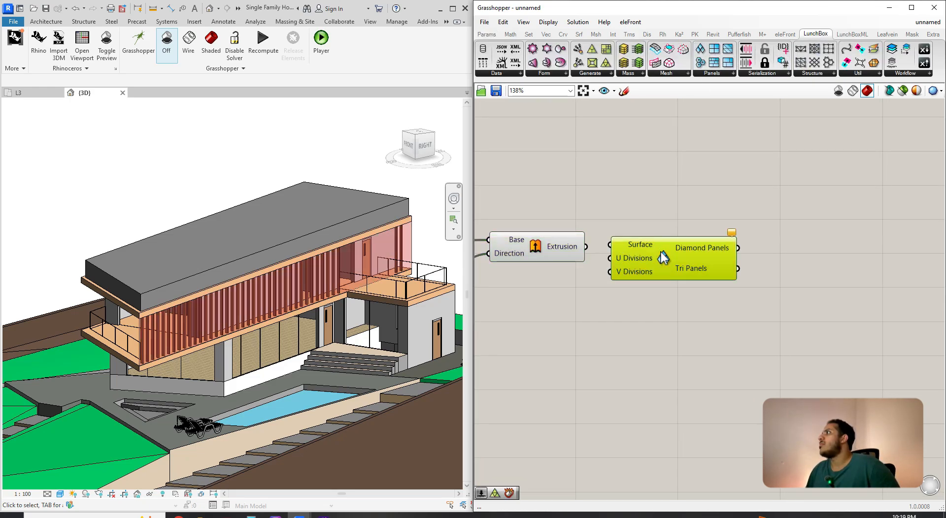
left_click_drag(662, 256, 722, 265)
left_click_drag(586, 246, 669, 252)
- Add two number sliders set to 50 and connect them to the panel component's U Divisions and V Divisions inputs
double_click(563, 301)
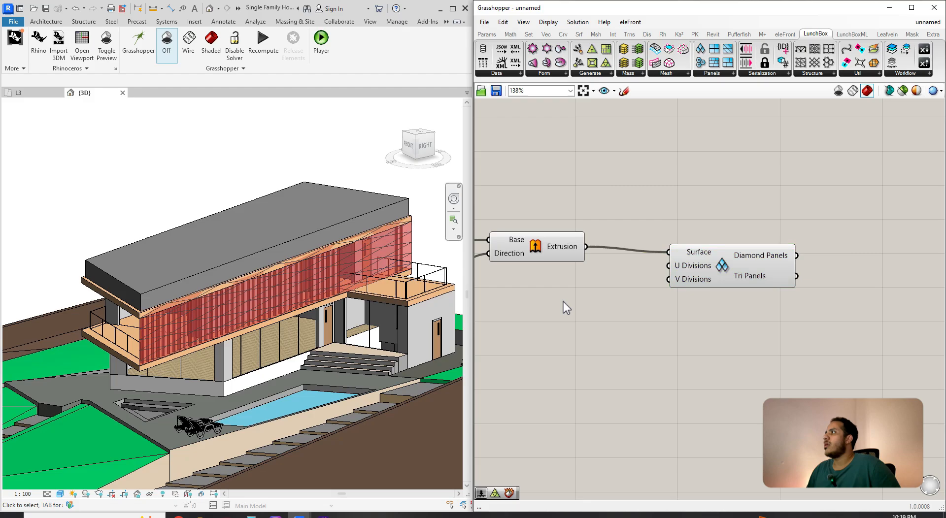
type("50")
key("Return")
left_click_drag(664, 277, 668, 266)
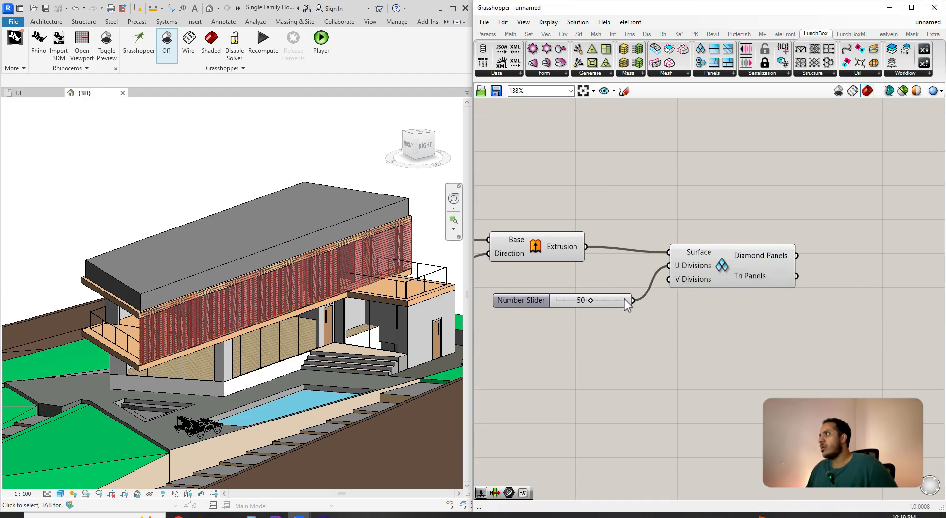
left_click_drag(624, 300, 621, 339, "alt")
left_click_drag(660, 300, 668, 279)
- Add a Scale component after the panel component and connect the Diamond Panels output to its Geometry input
scroll(235, 302, "up", 5)
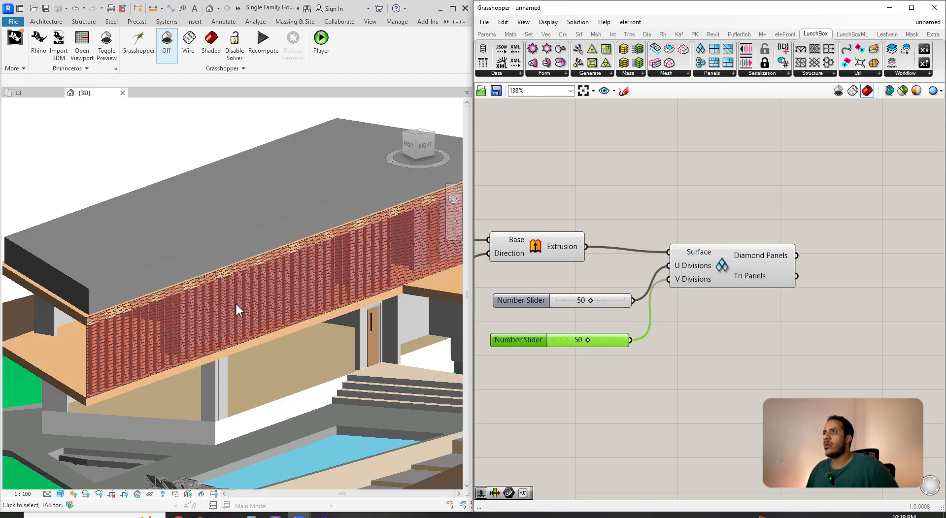
middle_click_drag(205, 302, 298, 323, "shift")
scroll(282, 318, "up", 4)
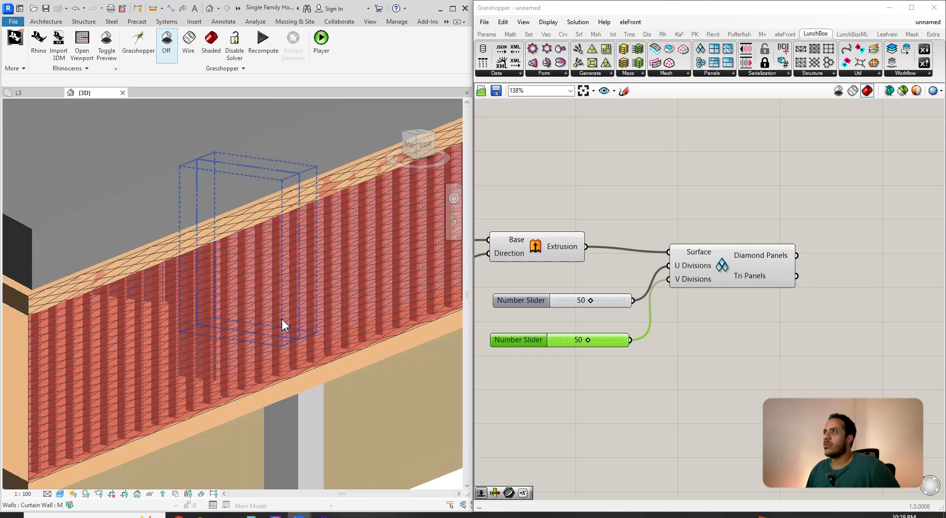
scroll(281, 317, "down", 4)
right_click_drag(777, 314, 584, 349)
left_click(578, 309)
left_click(624, 294)
right_click_drag(625, 294, 598, 275)
double_click(626, 264)
type("scale")
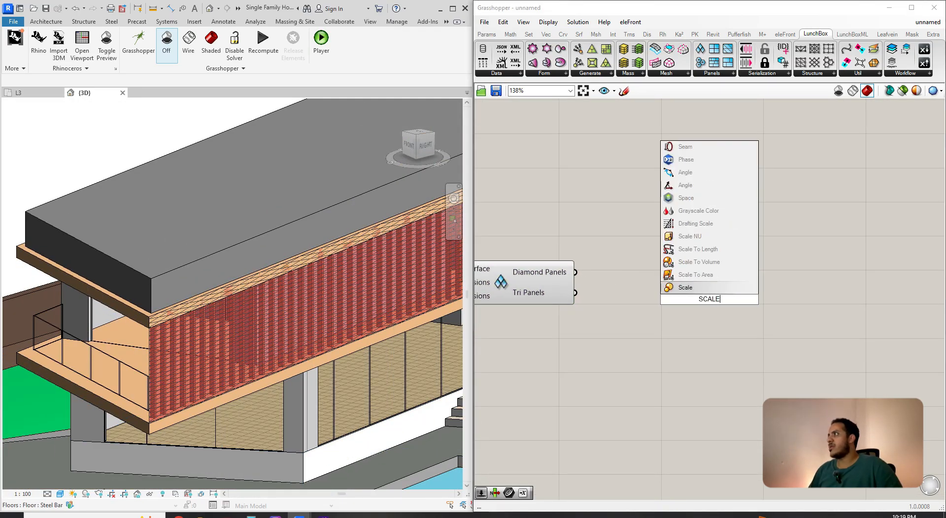
key("Return")
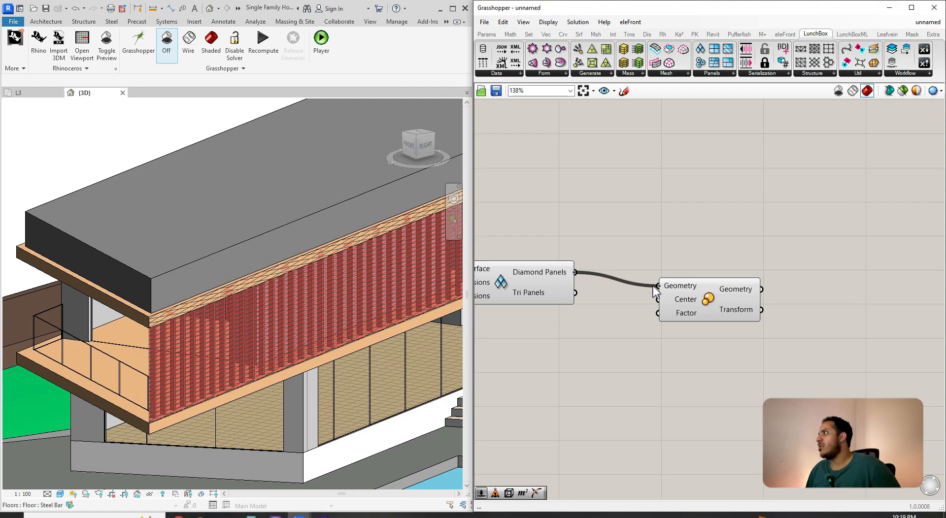
left_click_drag(697, 304, 752, 315)
- Add an Area component fed by the Diamond Panels output and connect its Centroid to the Scale component's Center input
double_click(626, 319)
type("area")
left_click(694, 308)
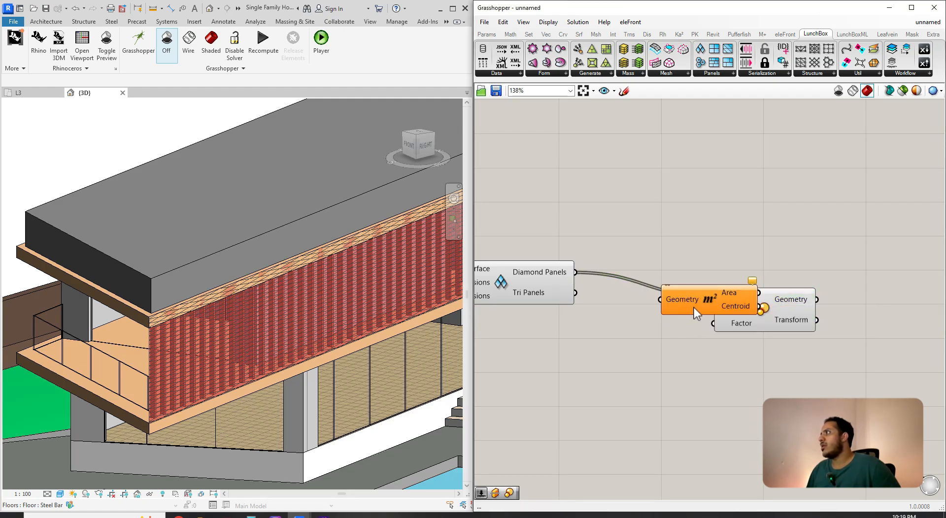
left_click_drag(693, 307, 620, 347)
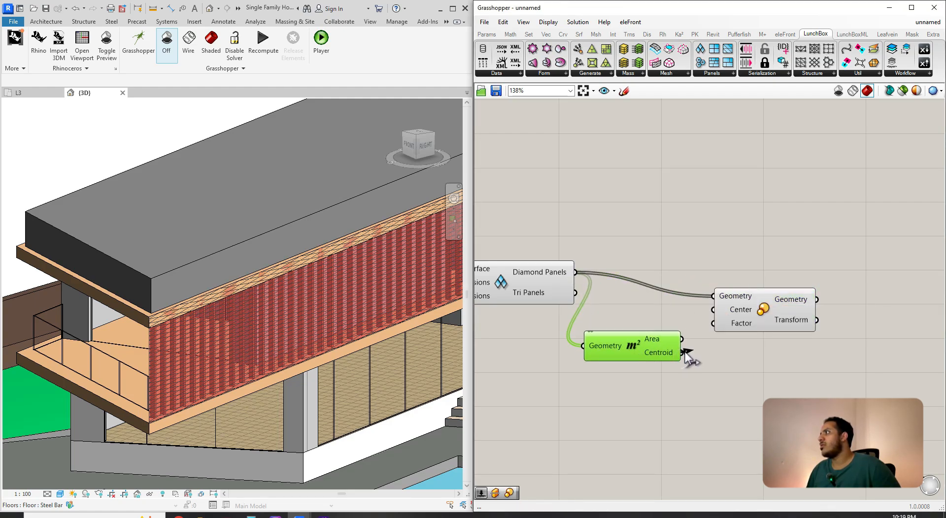
left_click_drag(738, 318, 775, 336)
right_click_drag(652, 377, 606, 296)
left_click(654, 255)
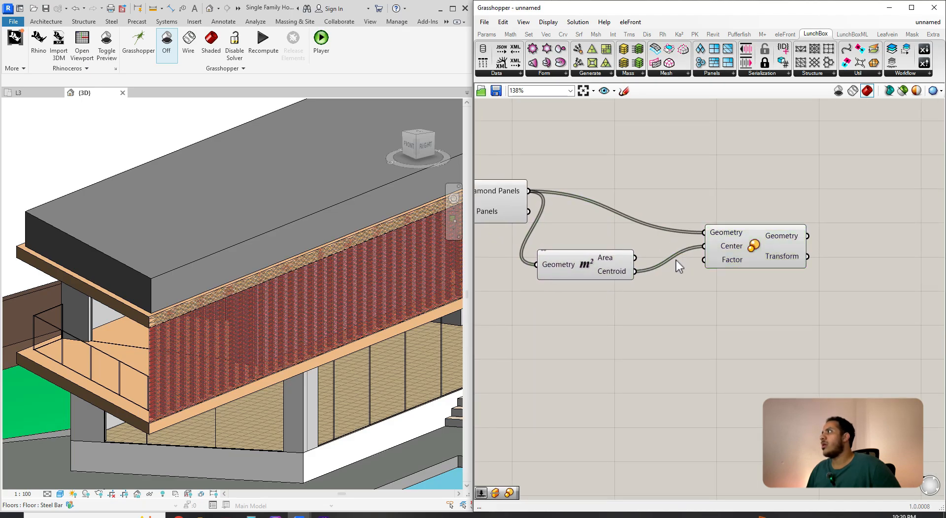
left_click_drag(586, 270, 613, 250)
- Turn off the preview of the components that precede Scale, so only the scaled panels display on the façade
scroll(444, 284, "up", 3)
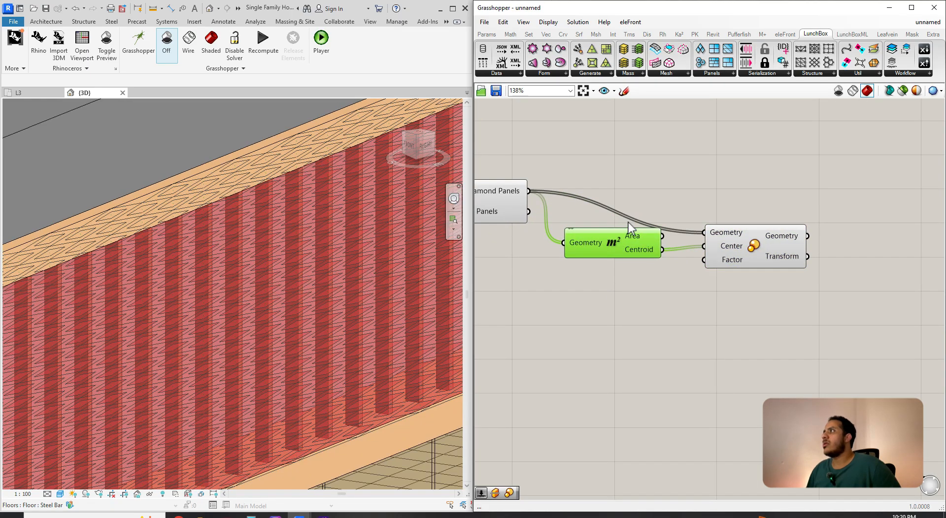
scroll(629, 223, "down", 5)
left_click_drag(766, 222, 537, 296)
middle_click(722, 223)
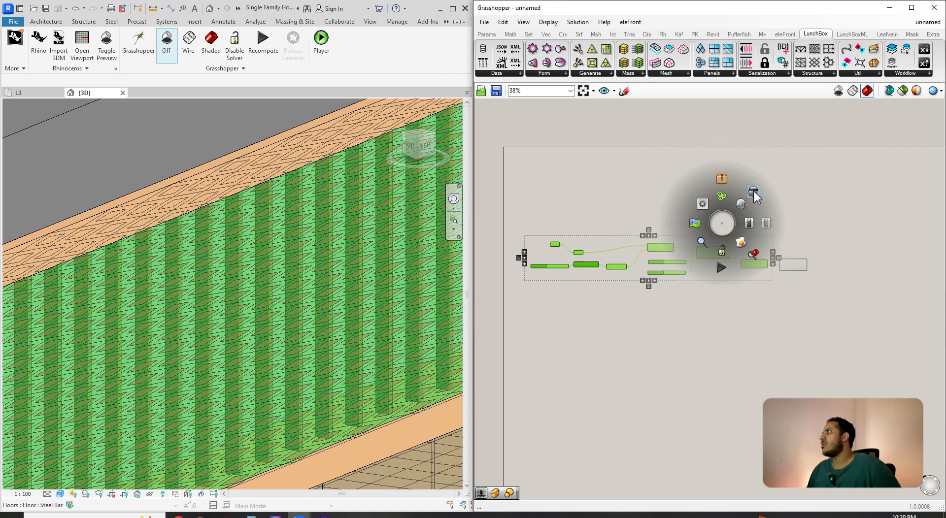
left_click(755, 194)
left_click(767, 278)
right_click_drag(766, 280, 566, 289)
scroll(695, 245, "up", 5)
left_click(631, 310)
left_click(770, 283)
scroll(577, 273, "down", 2)
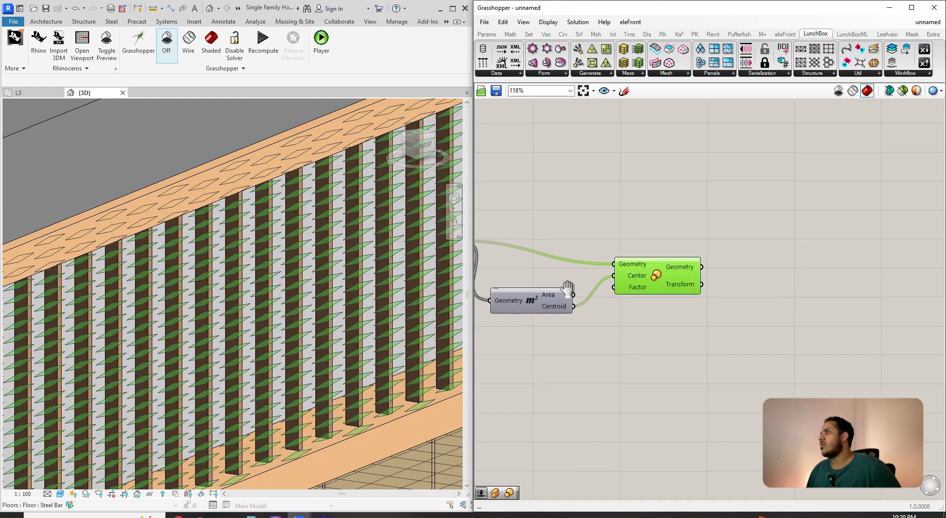
- Turn the preview of the Diamond Panels component back on
left_click_drag(541, 299, 551, 299)
right_click_drag(529, 266, 585, 297)
left_click(500, 283)
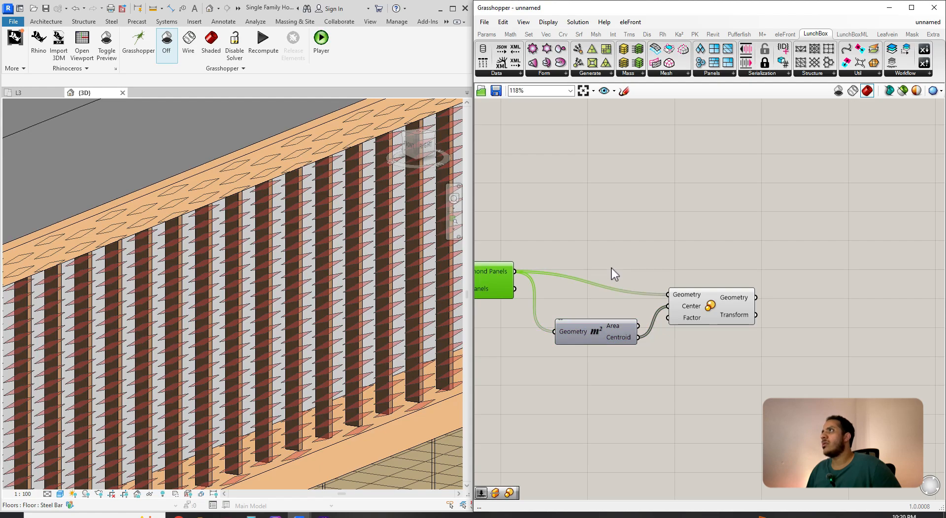
left_click(706, 303)
middle_click(706, 303)
left_click(626, 271)
right_click_drag(490, 281, 560, 279)
left_click(560, 279)
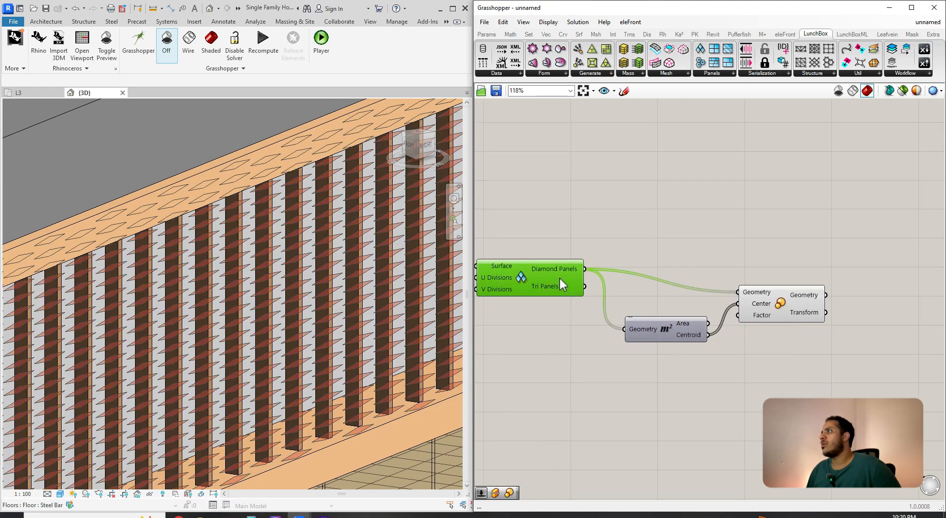
middle_click(559, 279)
left_click(593, 251)
scroll(620, 243, "down", 3)
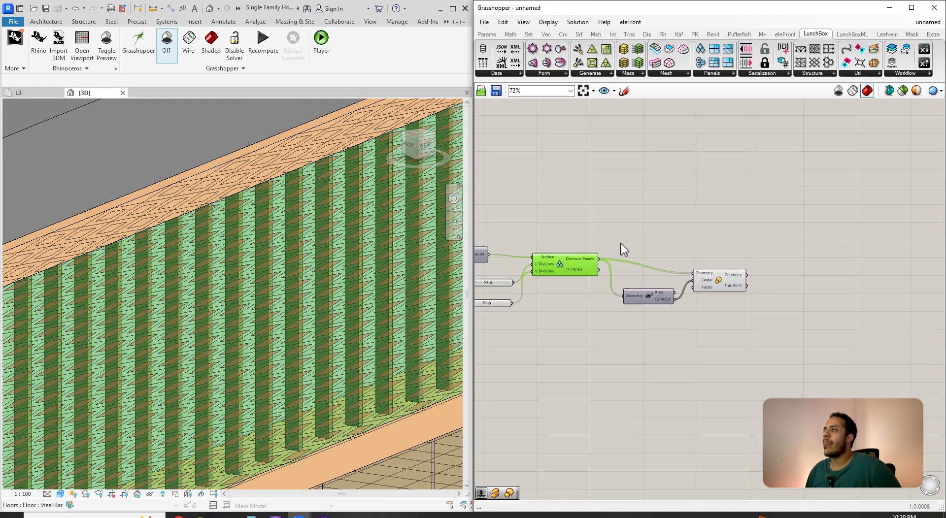
- Add a number slider set to 0.9 and connect it to the Scale component's Factor input
right_click_drag(679, 251, 658, 259)
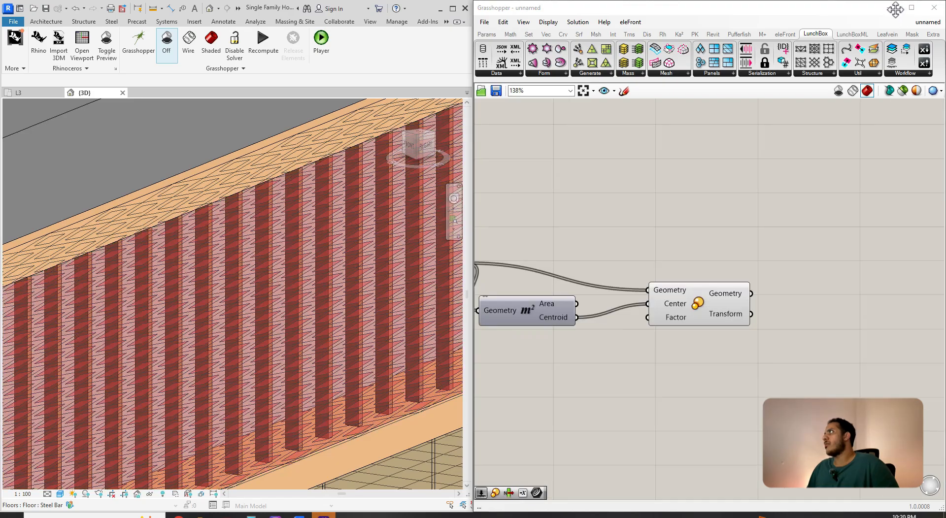
scroll(591, 358, "down", 3)
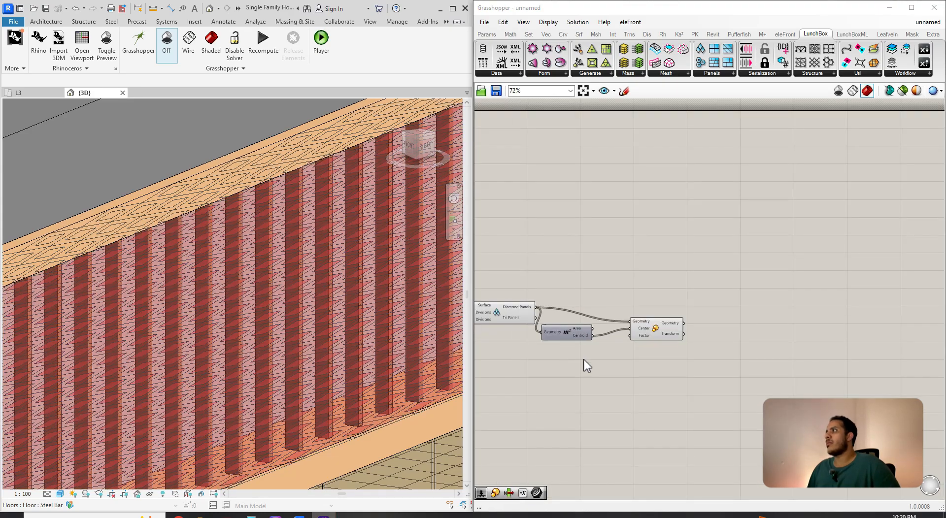
double_click(578, 370)
type("0.9")
key("Return")
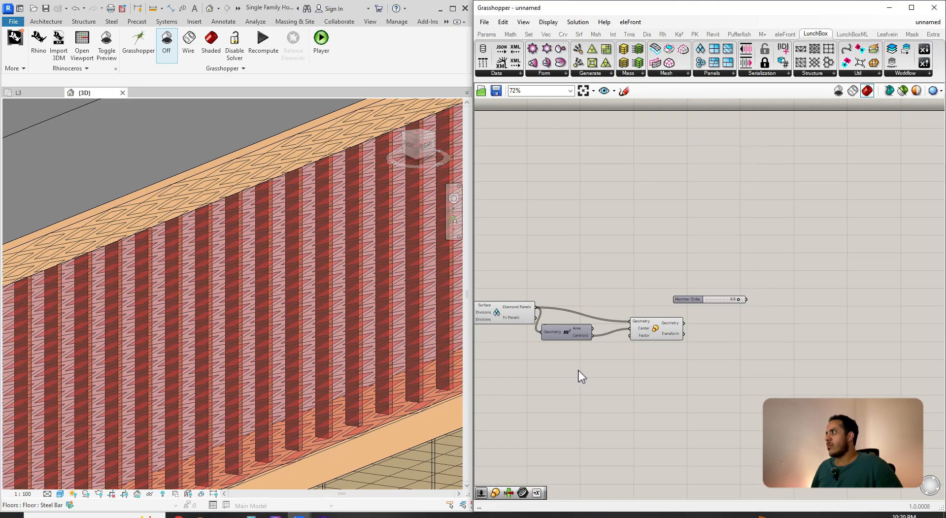
left_click_drag(687, 299, 563, 361)
scroll(625, 356, "up", 3)
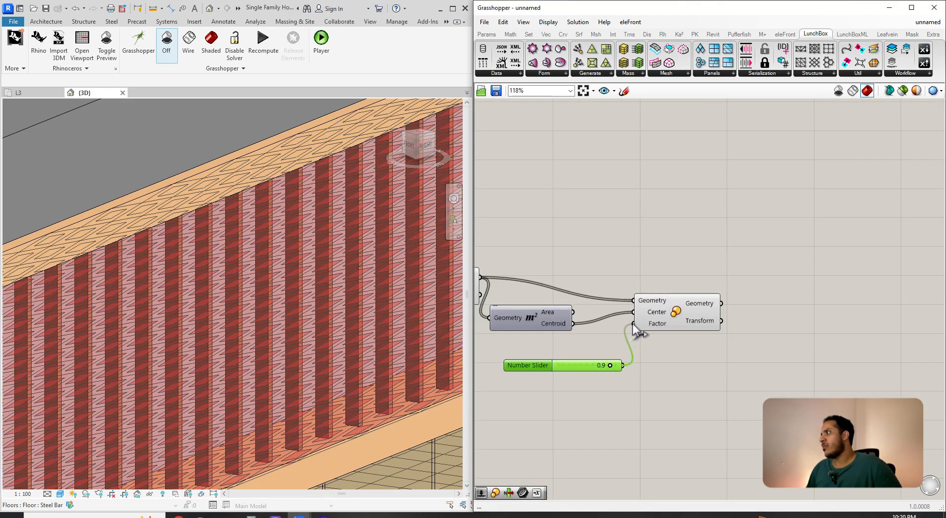
left_click_drag(633, 325, 634, 324)
- Reduce the Scale component's factor slider to 0.8
left_click(689, 309)
scroll(609, 367, "up", 2)
left_click_drag(609, 365, 602, 364)
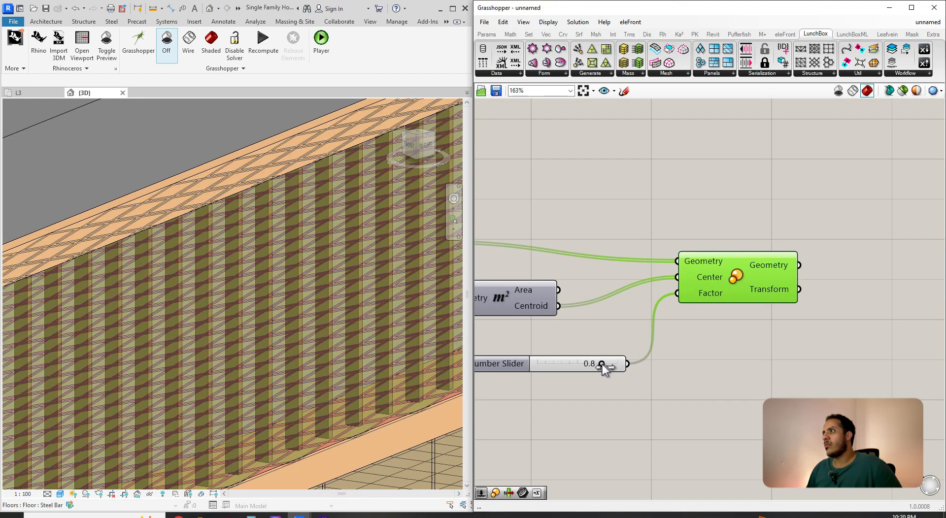
scroll(611, 345, "down", 4)
left_click(595, 240)
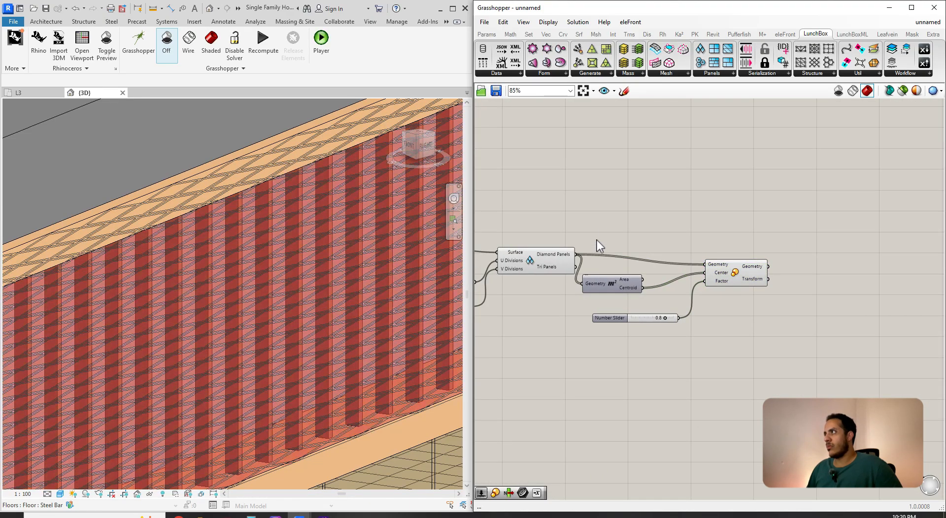
- Move the Diamond Panels component above the Area and Scale components to free up space on the canvas
right_click_drag(596, 241, 738, 241)
left_click_drag(690, 258, 690, 242)
right_click_drag(788, 196, 676, 225)
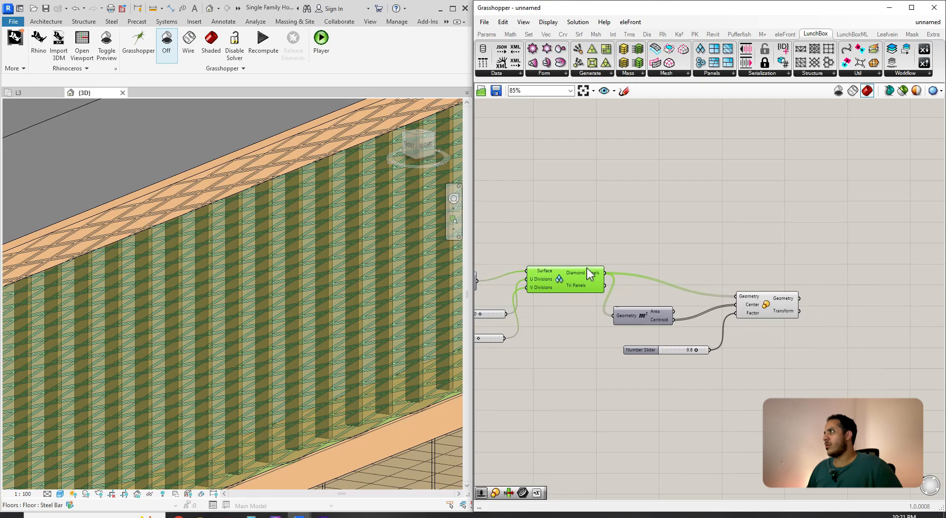
left_click_drag(563, 276, 657, 229)
right_click_drag(774, 264, 641, 266)
left_click(660, 276)
left_click_drag(645, 302, 638, 306)
- Add the Offset Surface component with Both Sides and Create Solid options, and connect Scale's Geometry output to its Surface input
right_click_drag(723, 313, 654, 313)
left_click(655, 312)
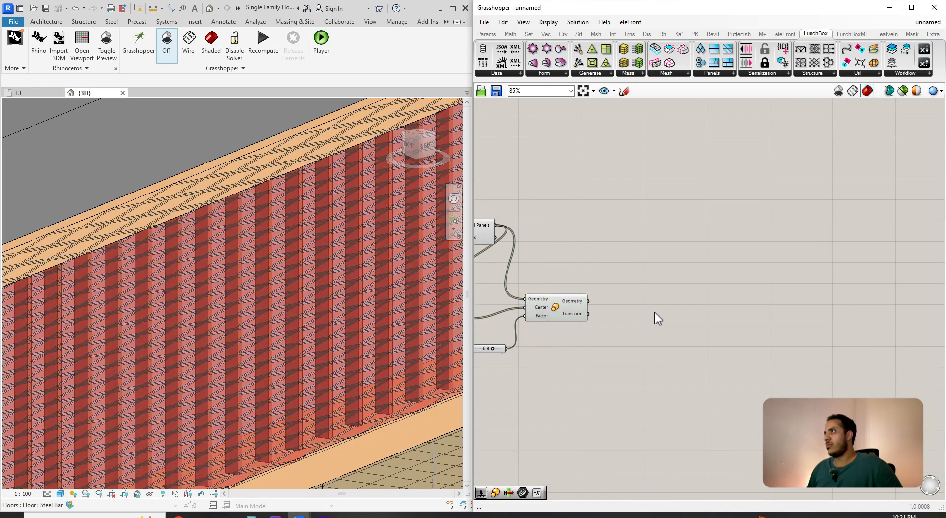
double_click(640, 316)
type("Offset")
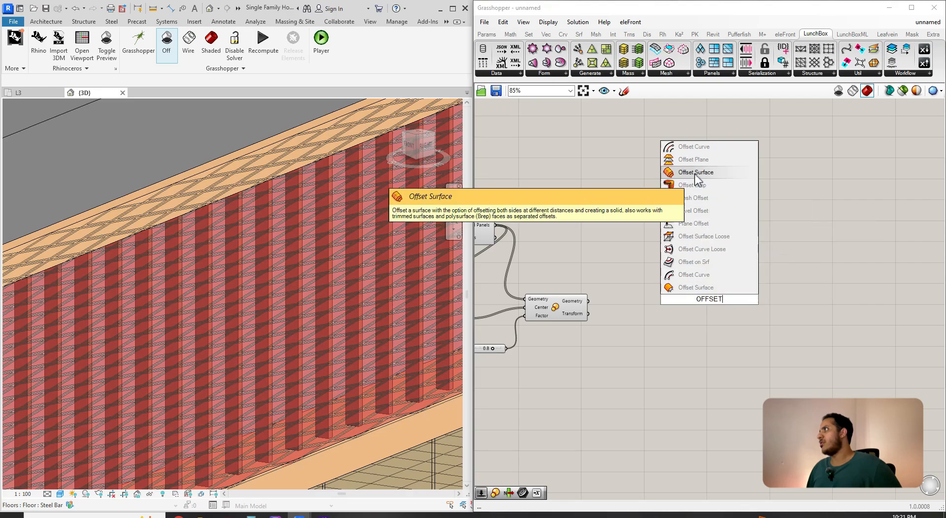
left_click(696, 172)
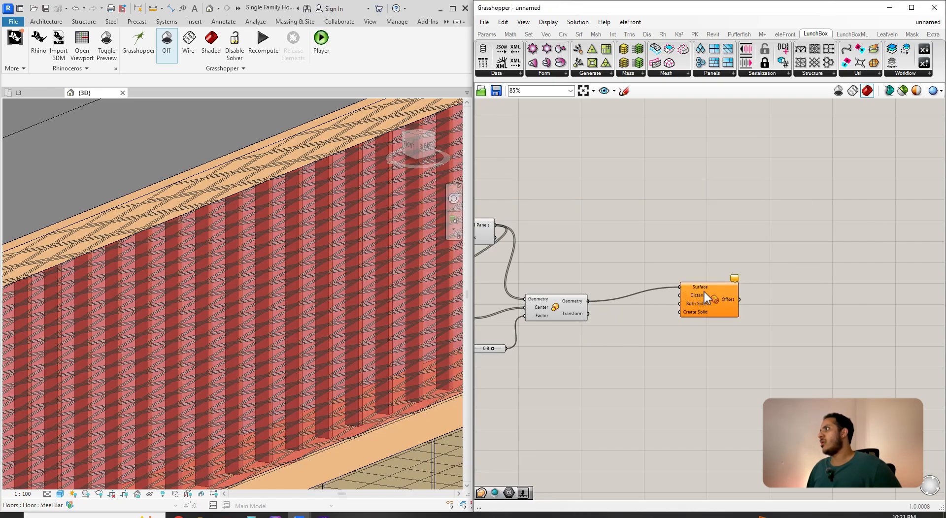
left_click(540, 340)
- Examine the diamond panels on the upper-floor façade up close and from different angles in the 3D view
scroll(368, 404, "up", 3)
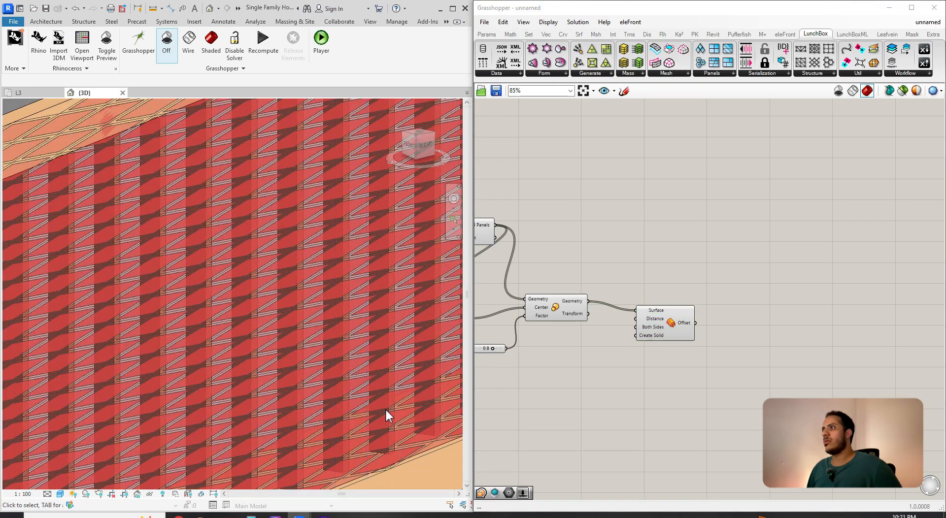
scroll(385, 408, "down", 2)
middle_click_drag(333, 374, 409, 345, "shift")
scroll(393, 402, "down", 2)
scroll(208, 296, "up", 4)
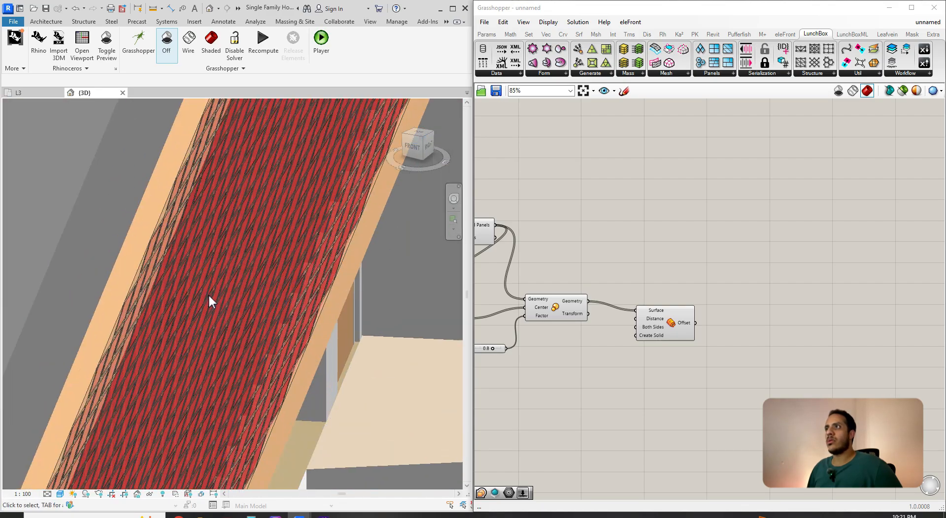
scroll(208, 306, "down", 3)
middle_click_drag(244, 339, 142, 321, "shift")
scroll(142, 320, "down", 2)
middle_click_drag(207, 276, 314, 298, "shift")
scroll(541, 315, "down", 3)
- Set the V Divisions slider to 33 and lower the U Divisions slider to make the façade panels larger
right_click_drag(606, 331, 699, 333)
scroll(562, 308, "up", 6)
right_click_drag(493, 312, 556, 346)
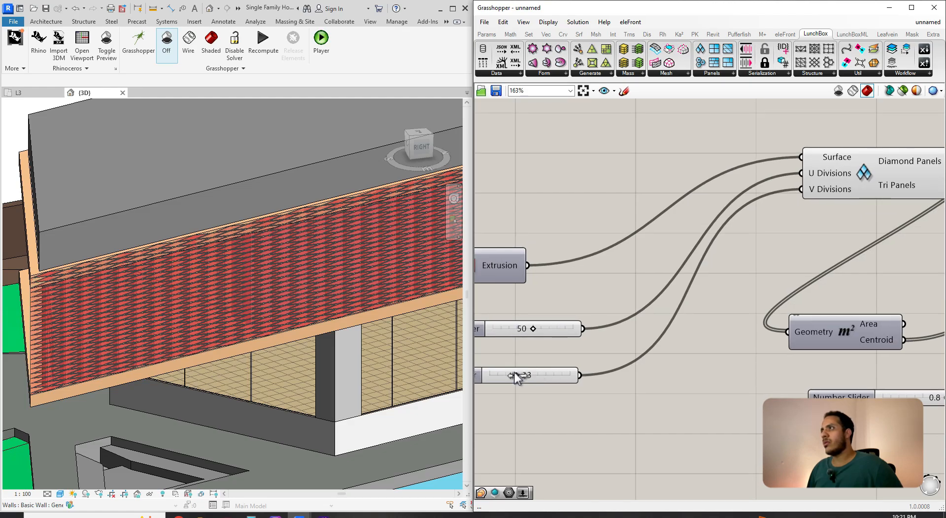
left_click_drag(530, 329, 506, 332)
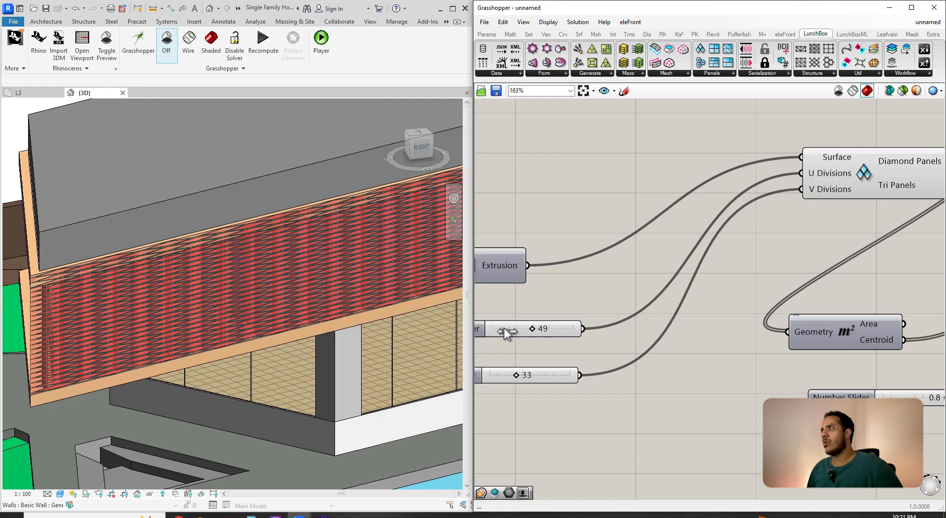
scroll(202, 342, "down", 3)
middle_click_drag(202, 341, 256, 307, "shift")
scroll(256, 307, "up", 3)
scroll(672, 306, "down", 2)
- Rearrange the Diamond Panels, Scale and Offset Surface components into a more compact layout
right_click_drag(769, 351, 552, 358)
right_click_drag(859, 355, 634, 361)
left_click_drag(674, 337, 676, 352)
scroll(629, 273, "down", 3)
right_click_drag(629, 273, 673, 295)
left_click_drag(702, 346, 686, 351)
left_click(634, 292)
right_click_drag(634, 291, 695, 302)
left_click_drag(591, 267, 684, 279)
left_click(759, 289)
- Add an Add DirectShape (Brep) component and connect the Offset output to its Brep input
scroll(765, 289, "up", 1)
right_click_drag(765, 290, 658, 283)
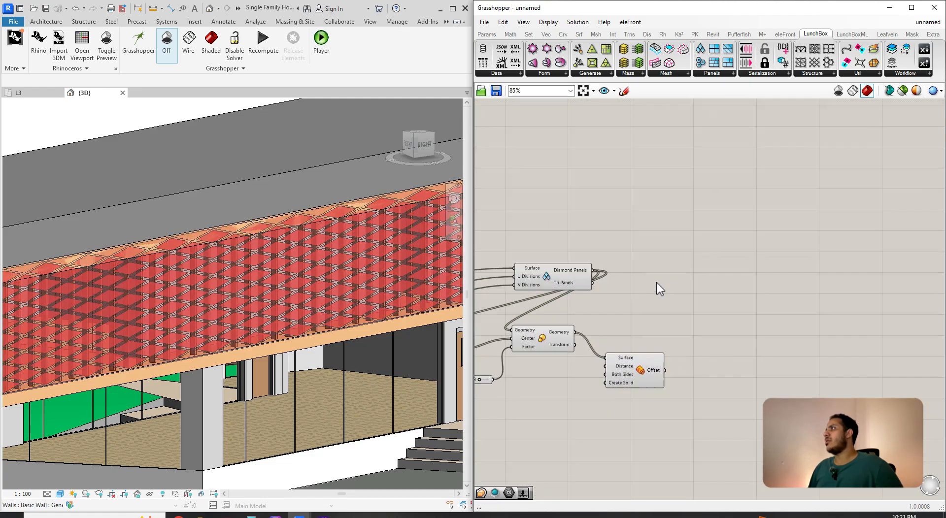
scroll(651, 270, "up", 2)
double_click(650, 269)
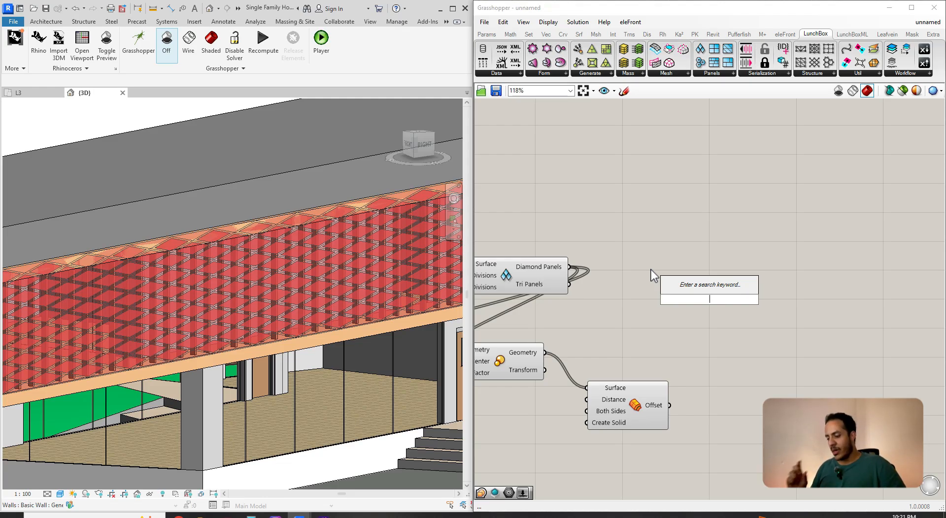
type("ADD DIRECT")
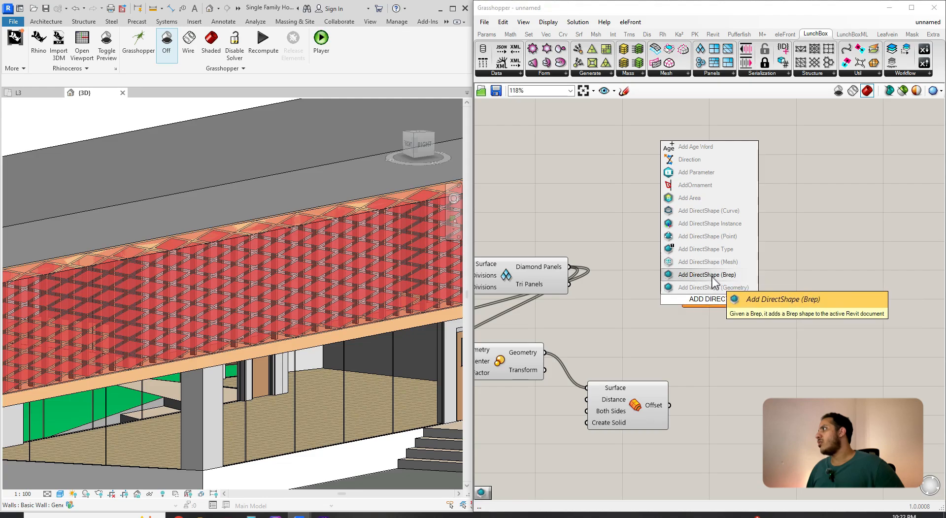
left_click(708, 275)
left_click_drag(669, 404, 725, 306)
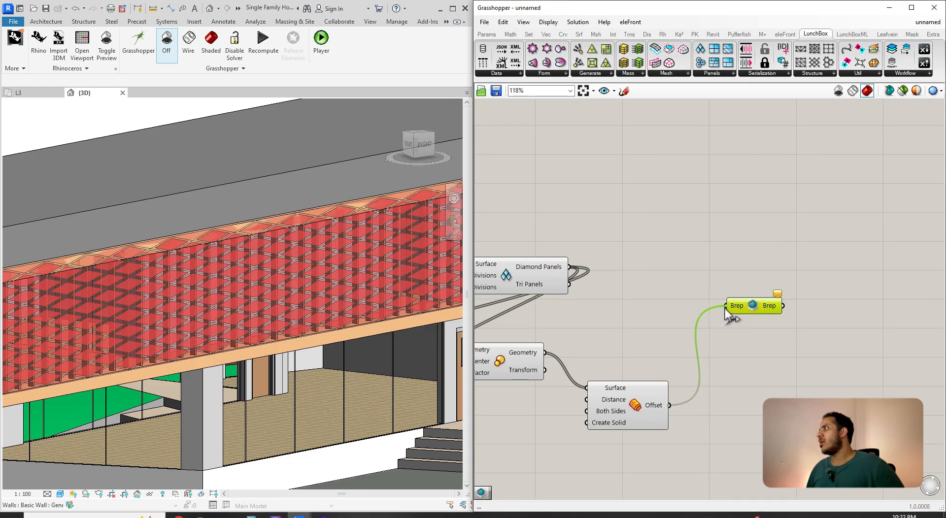
- Narrow the Grasshopper window and widen the Revit window to view the façade panels from a closer angle
scroll(295, 261, "down", 3)
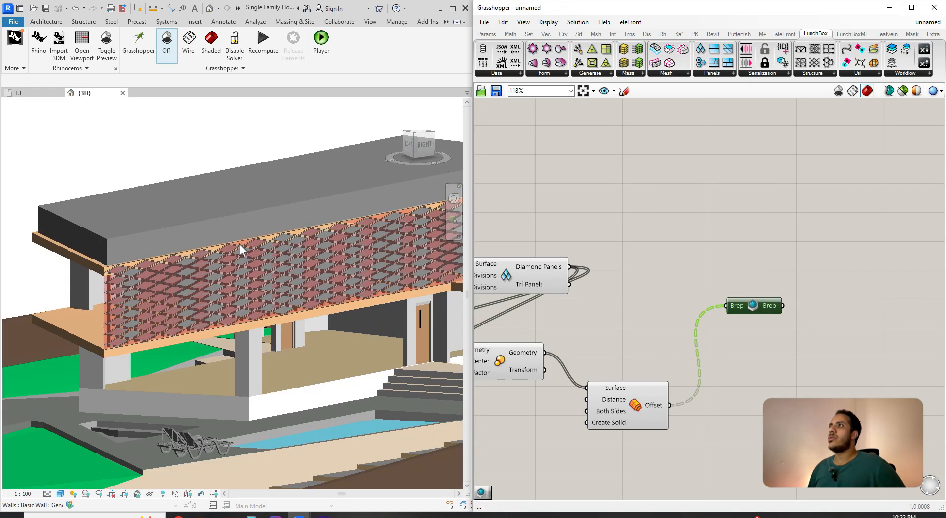
middle_click_drag(239, 244, 254, 281, "shift")
left_click(224, 257)
key("Escape")
scroll(227, 255, "up", 5)
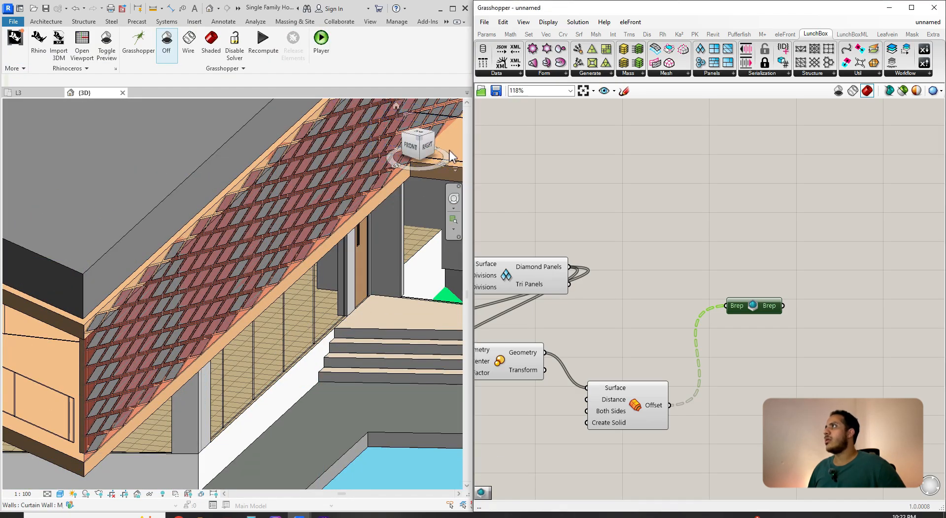
left_click_drag(474, 158, 582, 163)
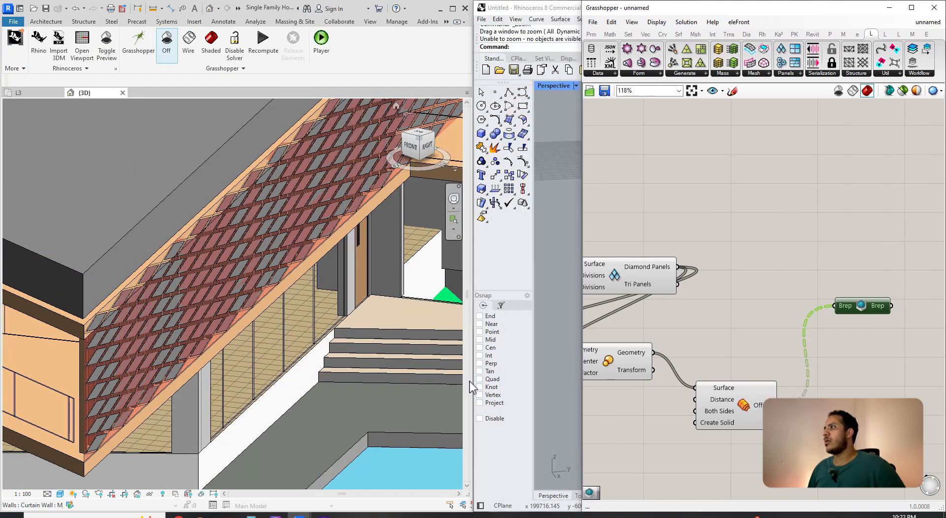
left_click_drag(471, 387, 575, 394)
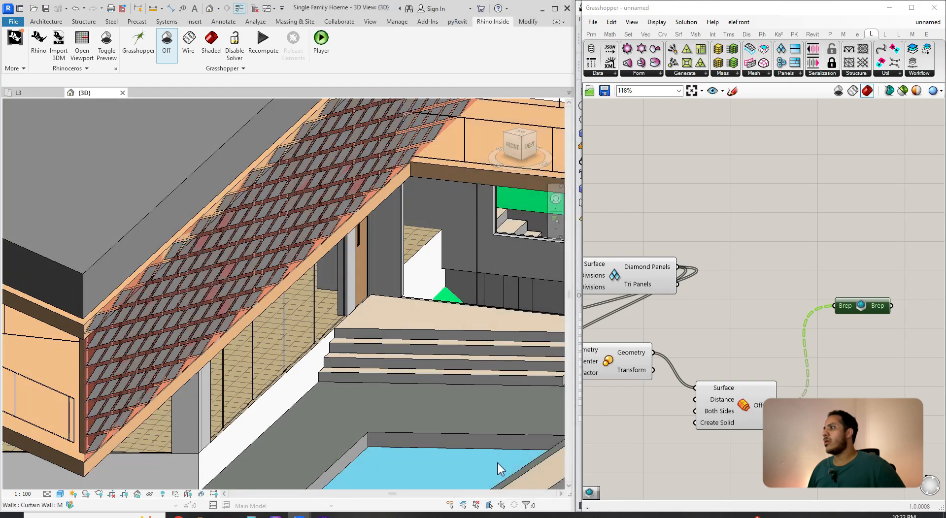
- Select a façade panel in the Revit 3D view and temporarily isolate its Generic Models category
left_click(226, 272)
scroll(227, 272, "up", 6)
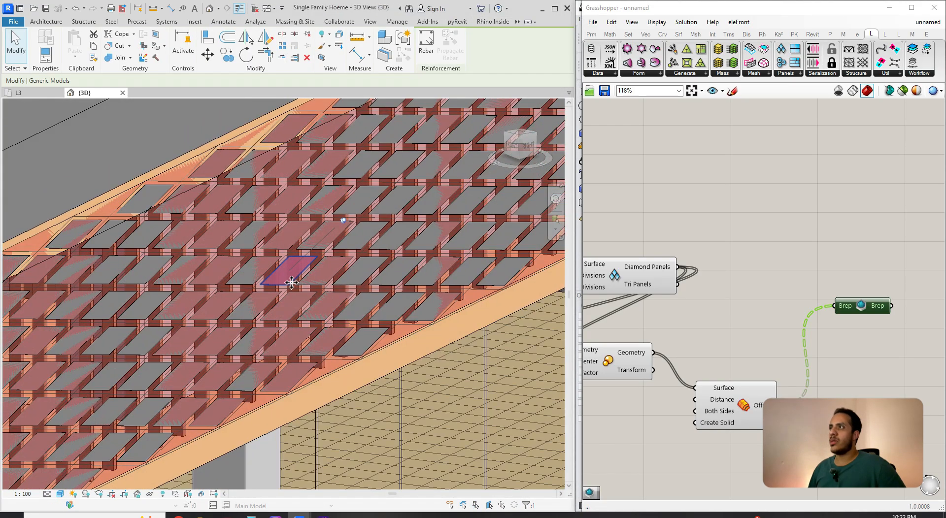
key("i")
key("c")
scroll(292, 283, "down", 6)
left_click(311, 317)
middle_click_drag(311, 318, 326, 283, "shift")
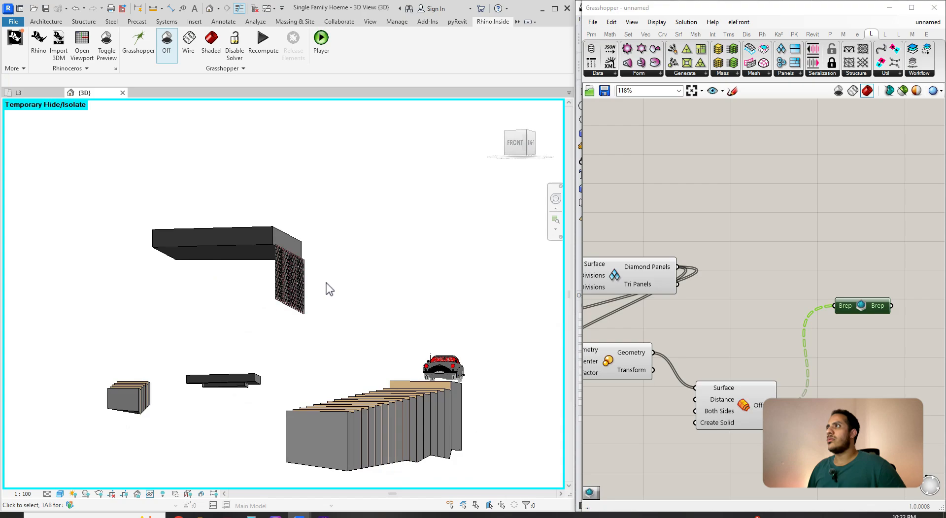
- Delete a single diamond panel near the front corner of the isolated façade grid in Revit
scroll(266, 307, "up", 6)
left_click(210, 345)
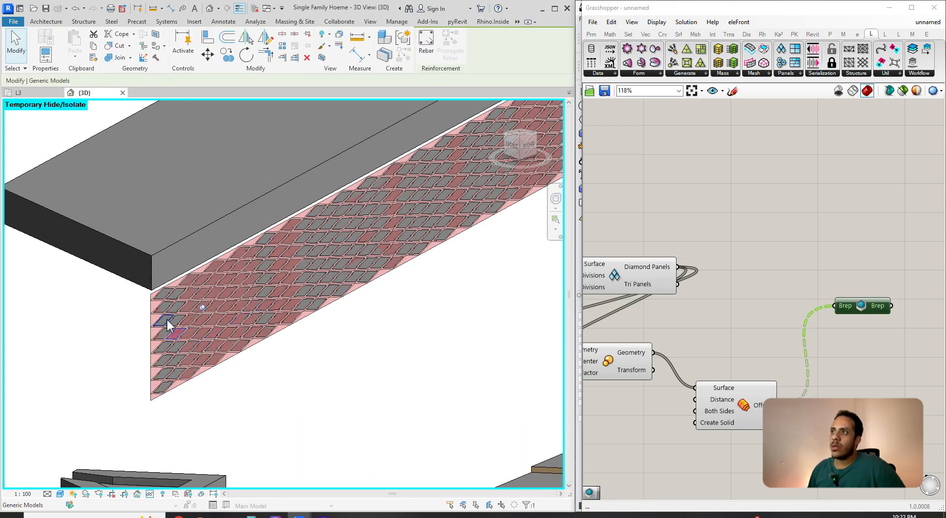
scroll(167, 319, "up", 3)
scroll(204, 302, "up", 2)
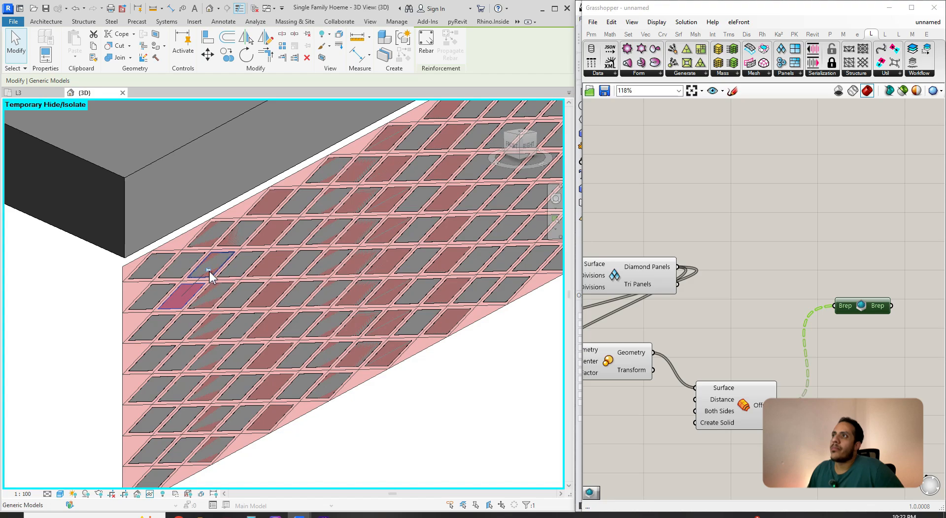
left_click(209, 271)
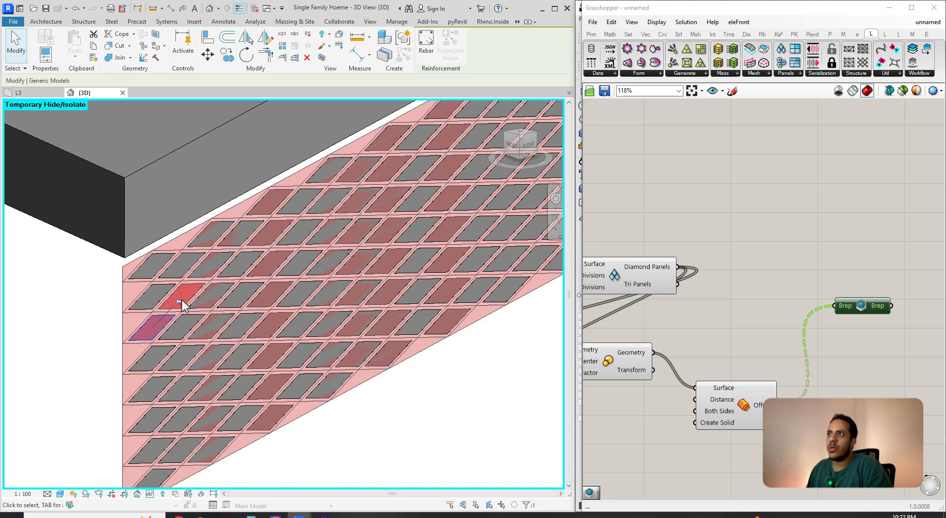
key("Delete")
scroll(202, 317, "down", 5)
middle_click_drag(236, 327, 365, 311, "shift")
scroll(732, 366, "down", 2)
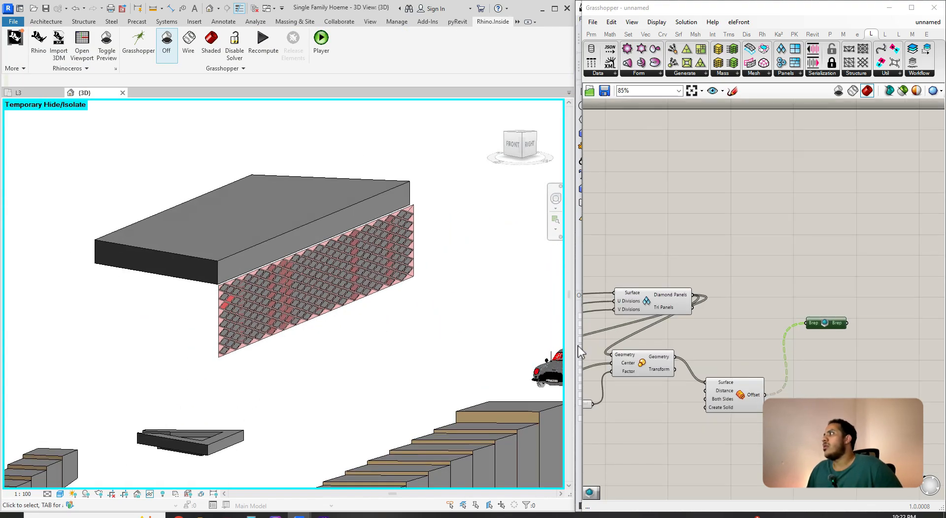
- Delete the Add DirectShape (Brep) component from the Grasshopper definition together with all the panels it generated in Revit
scroll(718, 312, "up", 3)
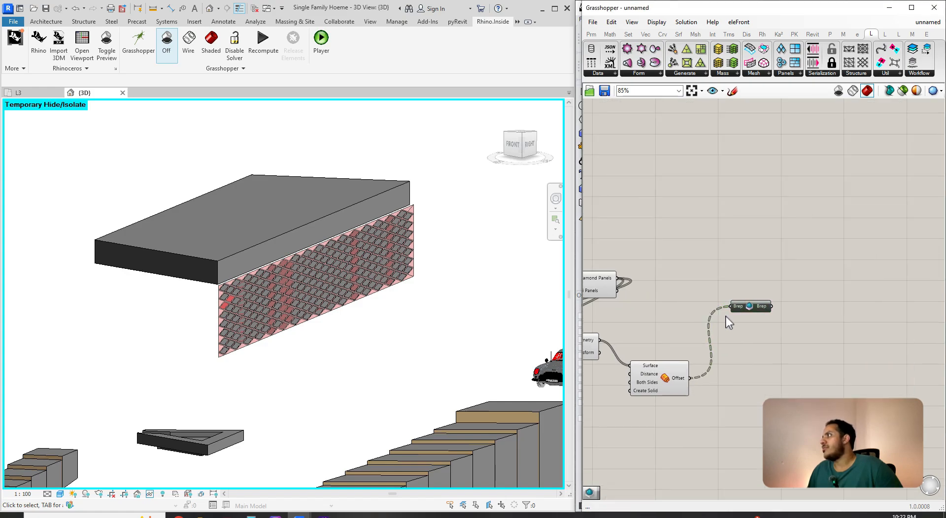
key("Delete")
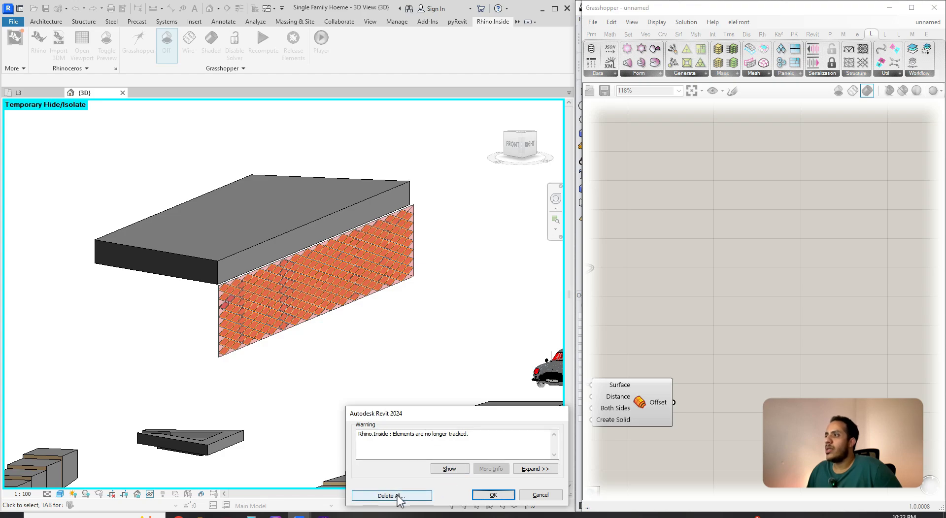
left_click(449, 469)
scroll(754, 356, "down", 2)
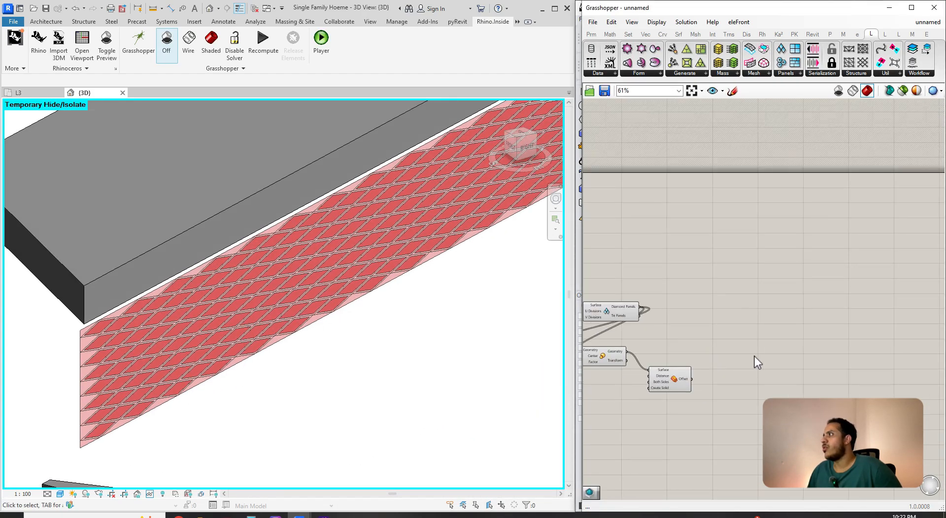
- Add an Add DirectShape (Geometry) component and connect the Offset output to its Geometry input
double_click(722, 327)
type("ADD G")
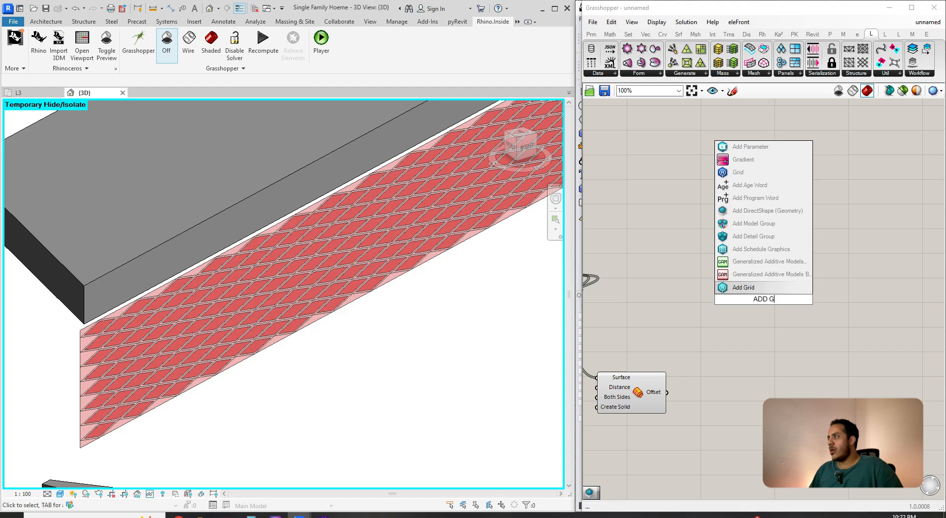
type("EOMETRY")
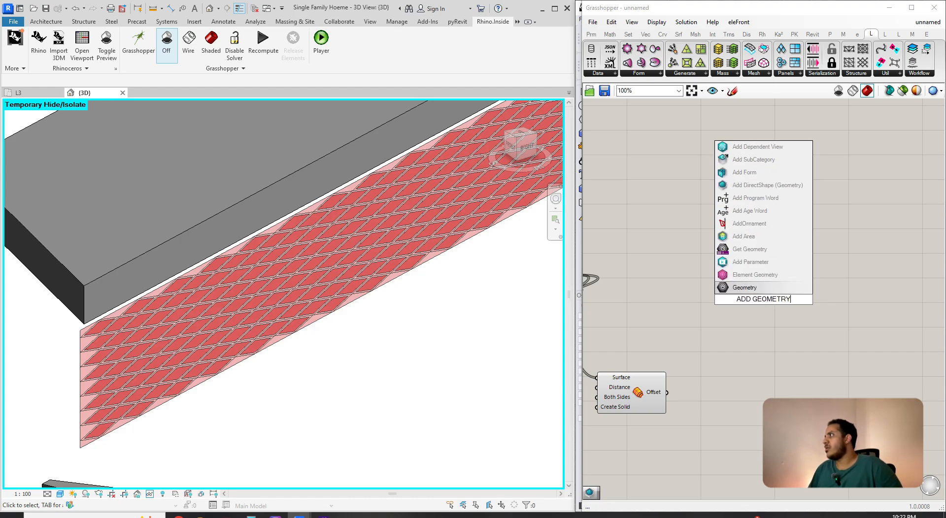
key("ctrl+a")
type("ADD DIRECT")
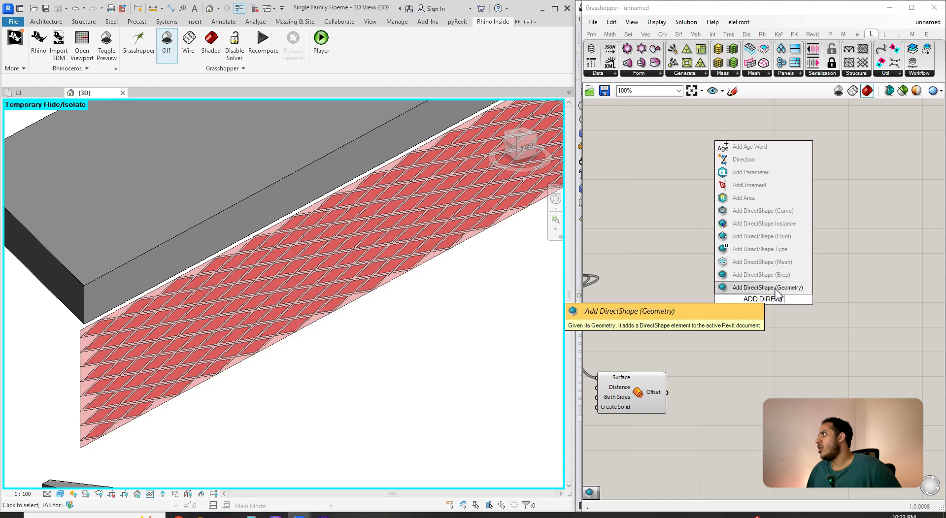
key("Return")
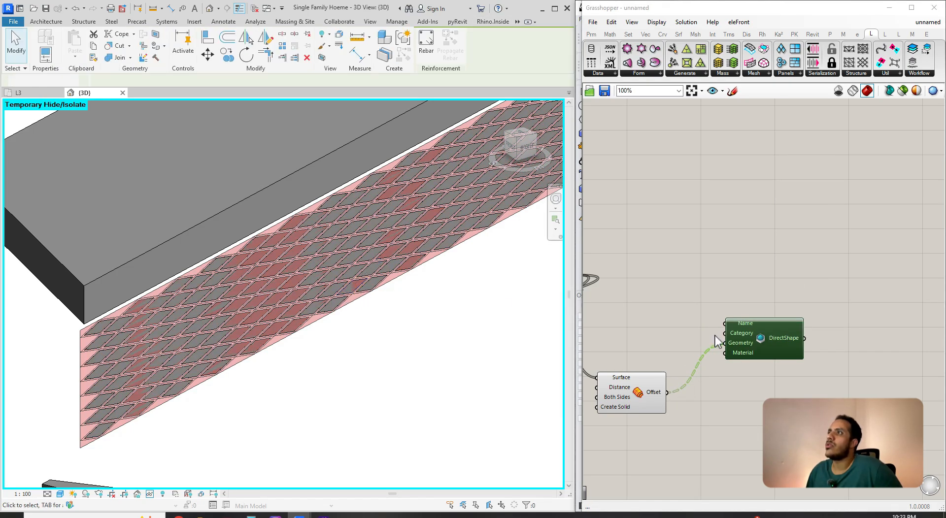
- Remove the Add DirectShape (Geometry) component and delete all of its untracked panels from the Revit model
key("Delete")
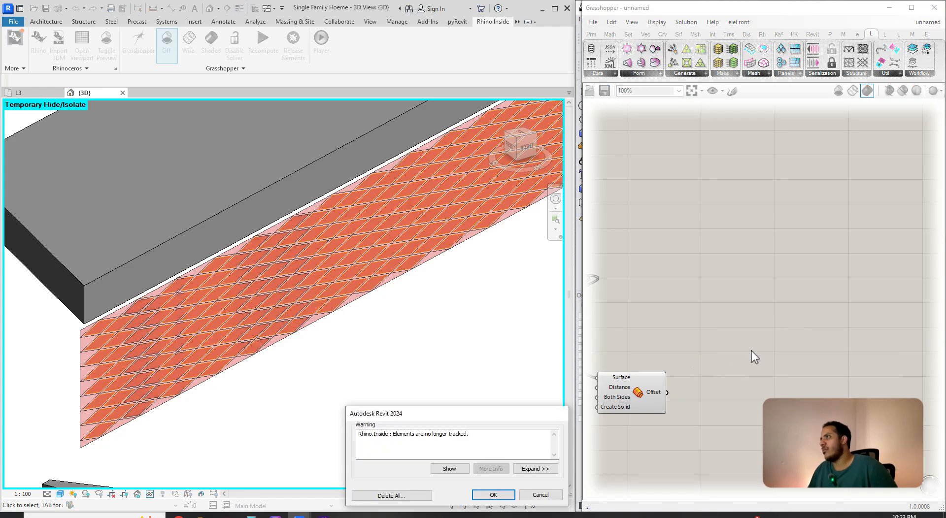
left_click(416, 496)
scroll(728, 317, "down", 1)
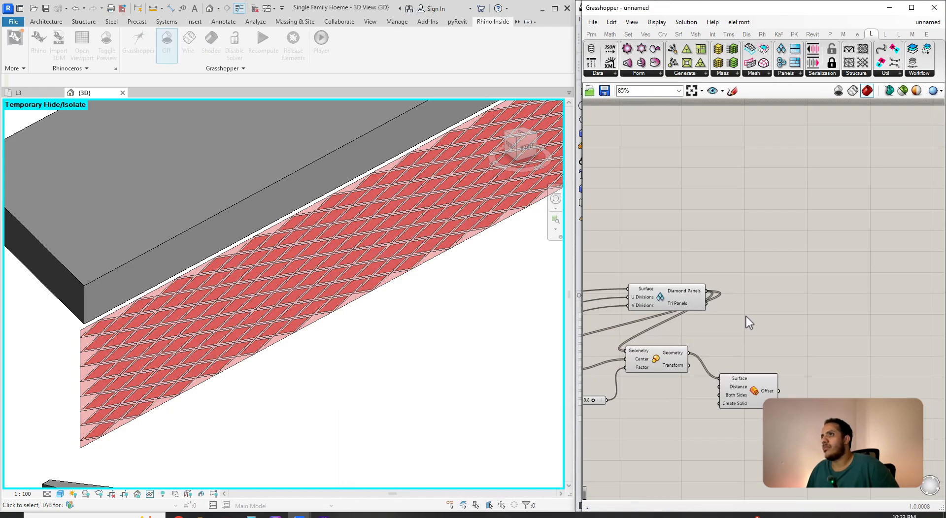
- Add both an Add DirectShape (Brep) and an Add DirectShape (Geometry) component, arranging the Brep one above the Geometry one
right_click_drag(746, 317, 714, 316)
right_click_drag(821, 321, 722, 321)
double_click(722, 322)
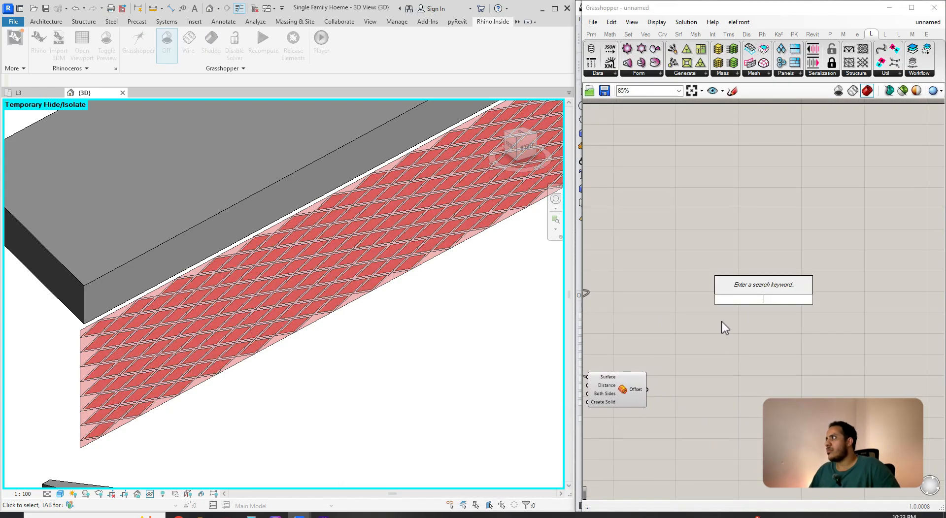
type("ADD DIRECT")
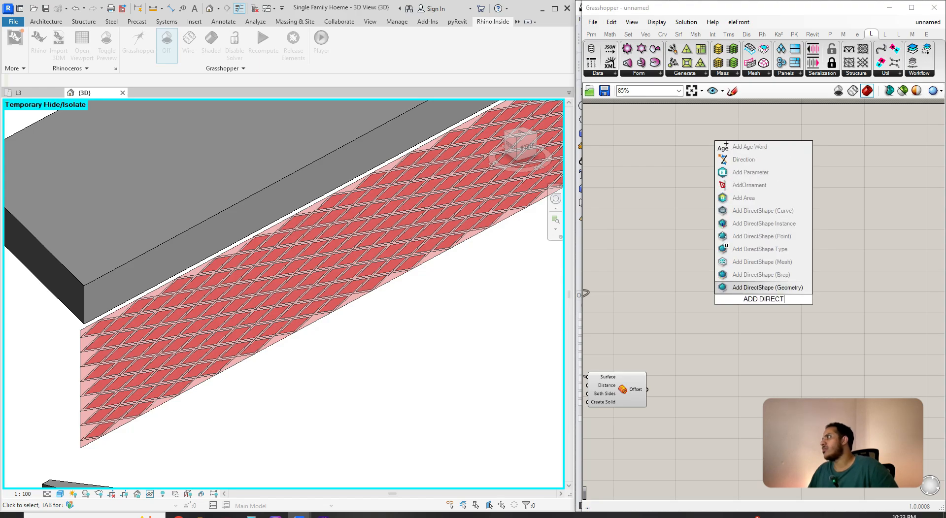
left_click(773, 287)
double_click(732, 315)
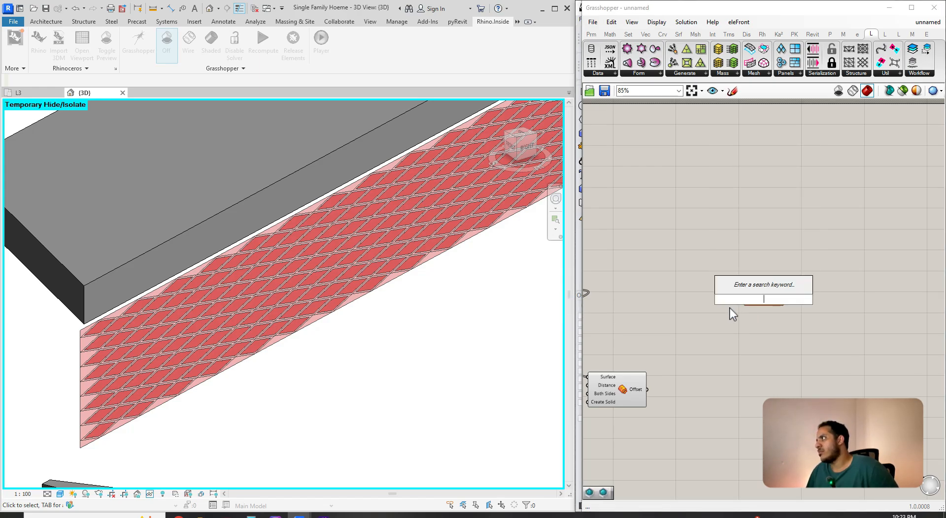
type("ADD DIRECT")
key("Return")
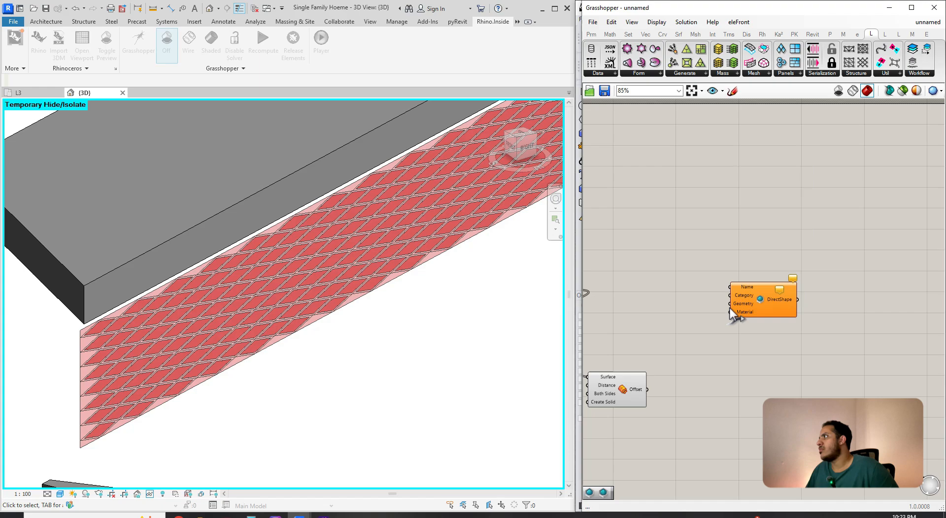
scroll(733, 310, "up", 2)
mouse_move(758, 307)
left_mouse_down()
mouse_move(770, 373)
mouse_move(771, 298)
mouse_move(760, 302)
left_mouse_up()
scroll(837, 351, "up", 3)
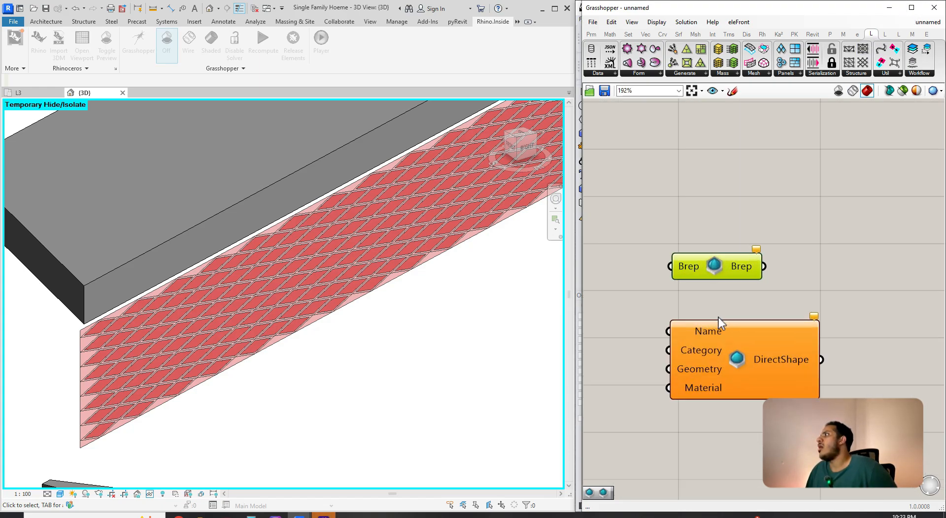
- Connect the Offset output to the Geometry input of the Add DirectShape (Geometry) component
scroll(827, 264, "down", 3)
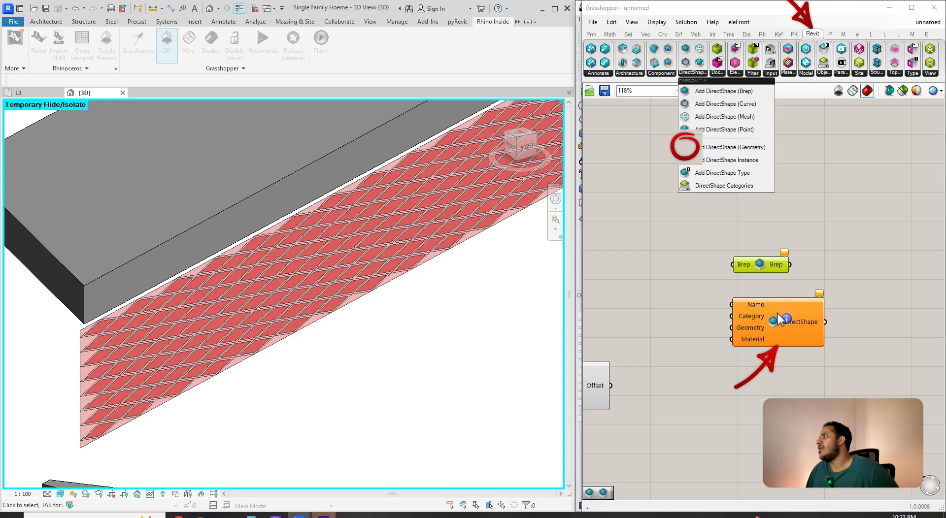
scroll(776, 338, "up", 1)
left_click(774, 338)
scroll(739, 354, "down", 1)
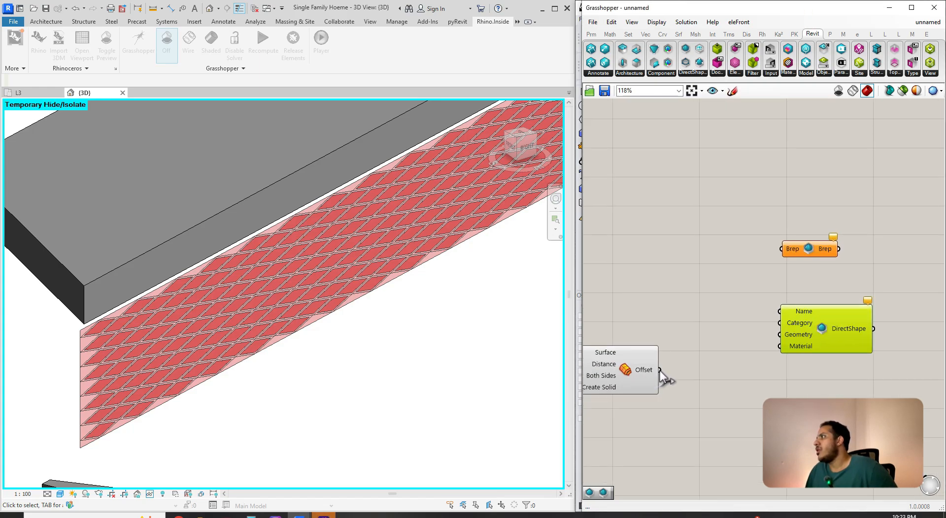
scroll(816, 330, "up", 3)
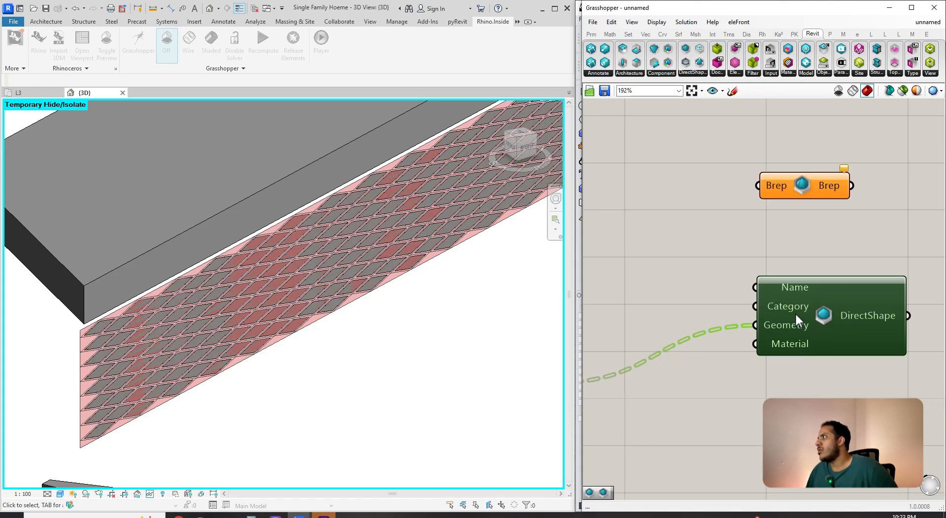
- Set the Category input of the Add DirectShape (Geometry) component to Generic Models
scroll(764, 303, "down", 1)
right_click(773, 303)
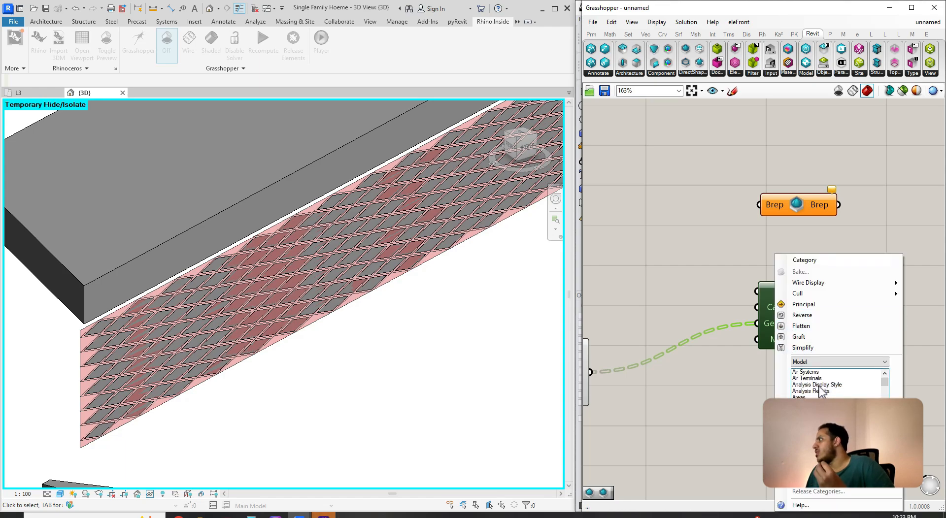
scroll(817, 389, "down", 4)
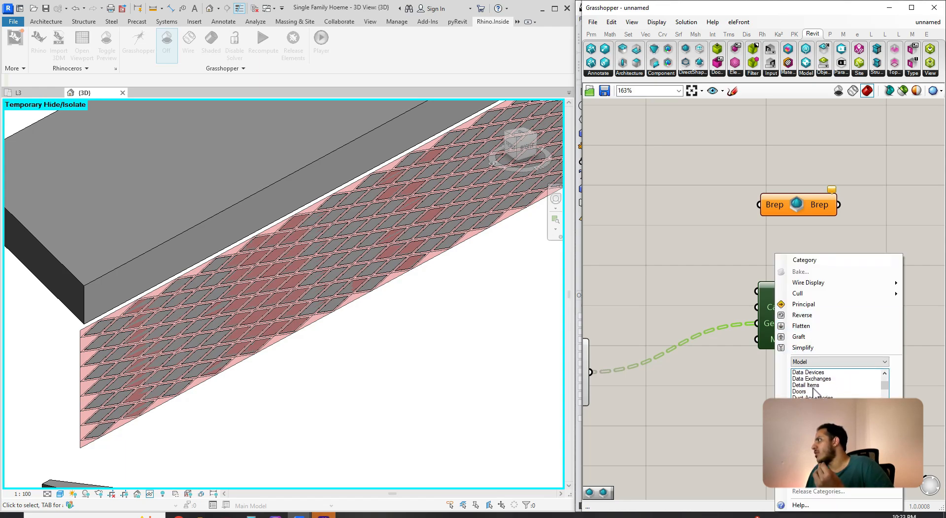
scroll(809, 390, "down", 4)
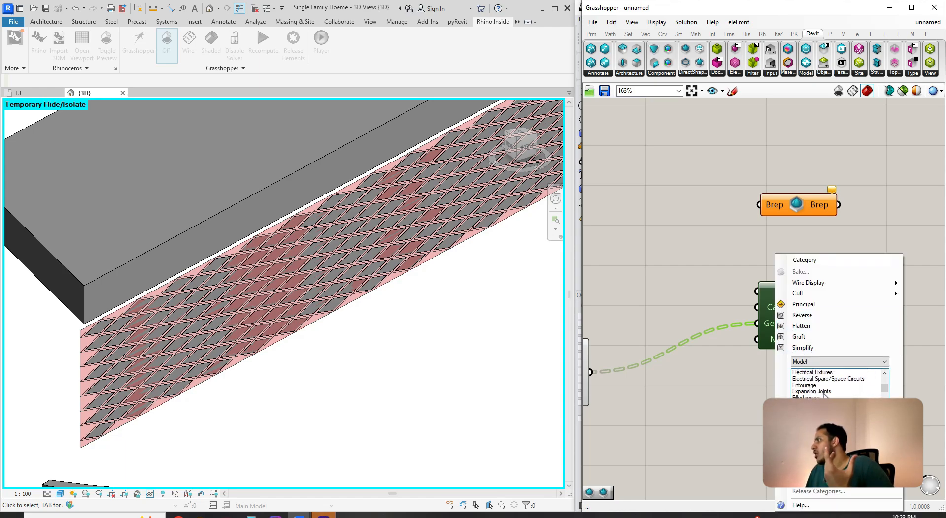
scroll(815, 392, "down", 4)
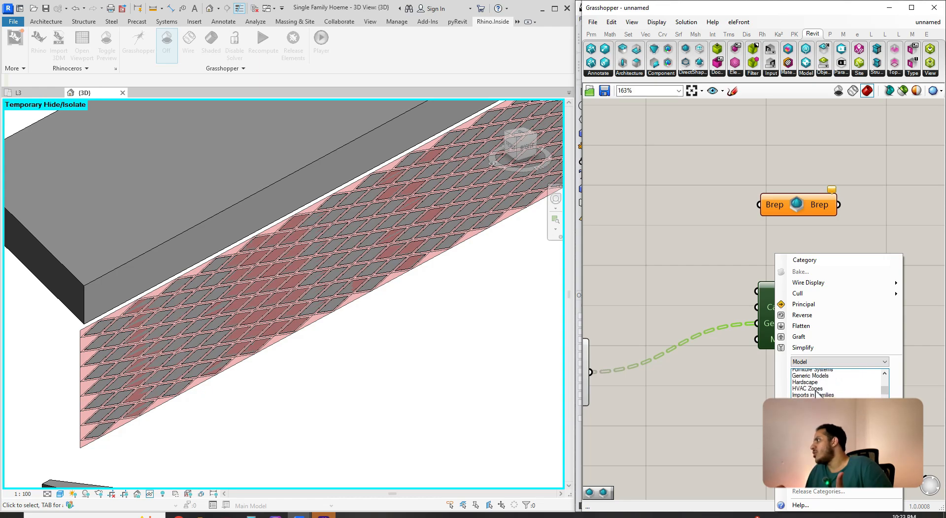
left_click(802, 379)
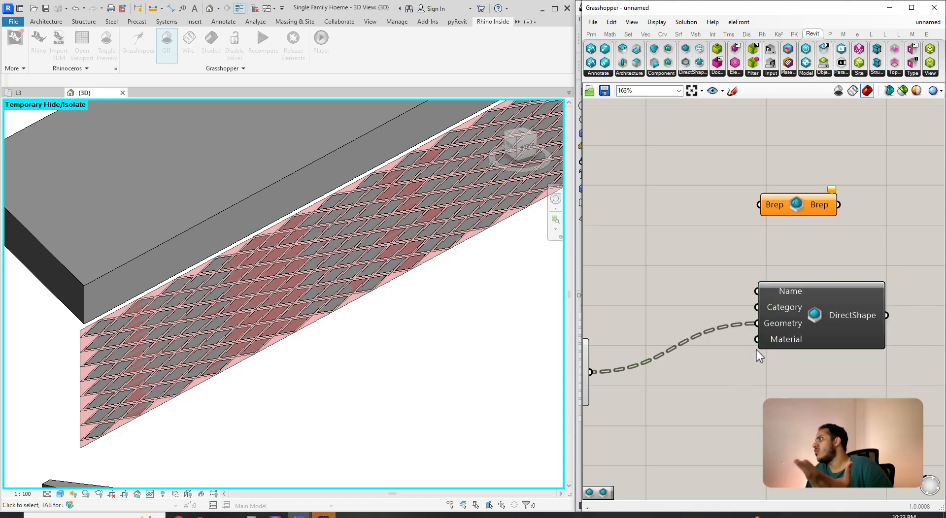
- Try metal materials on the DirectShape's Material input, including Metal Door - Brindle and Metal - Paint Finish - Ivory, Glossy
right_click(781, 342)
scroll(815, 380, "down", 5)
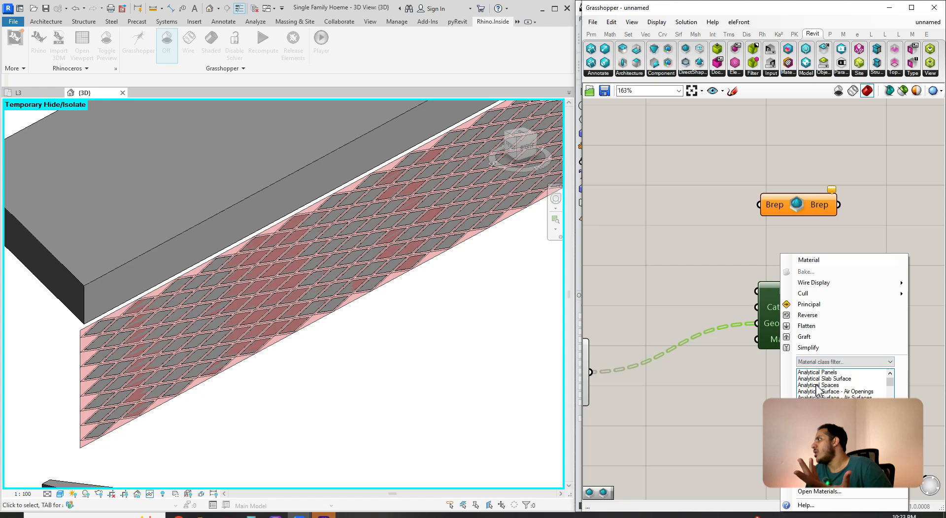
left_click(816, 385)
scroll(818, 386, "down", 10)
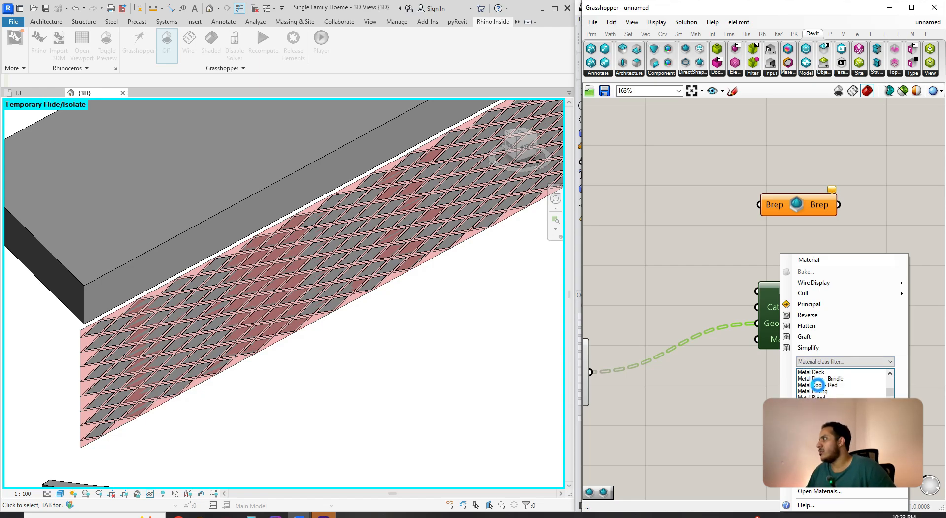
key("a")
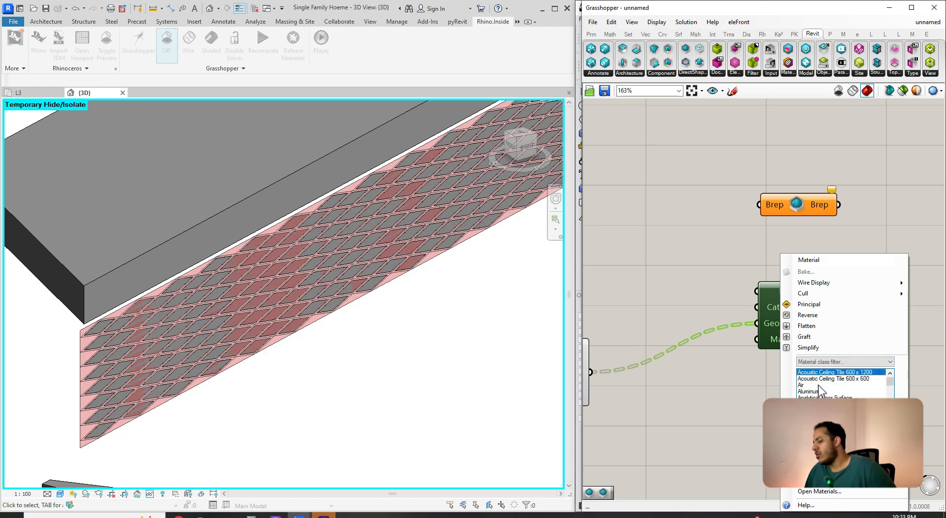
scroll(819, 389, "down", 15)
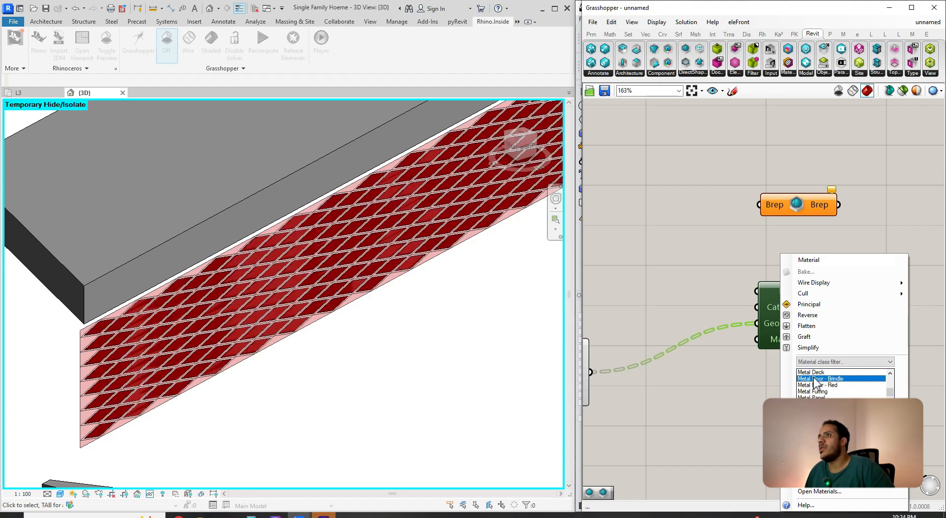
scroll(819, 380, "up", 3)
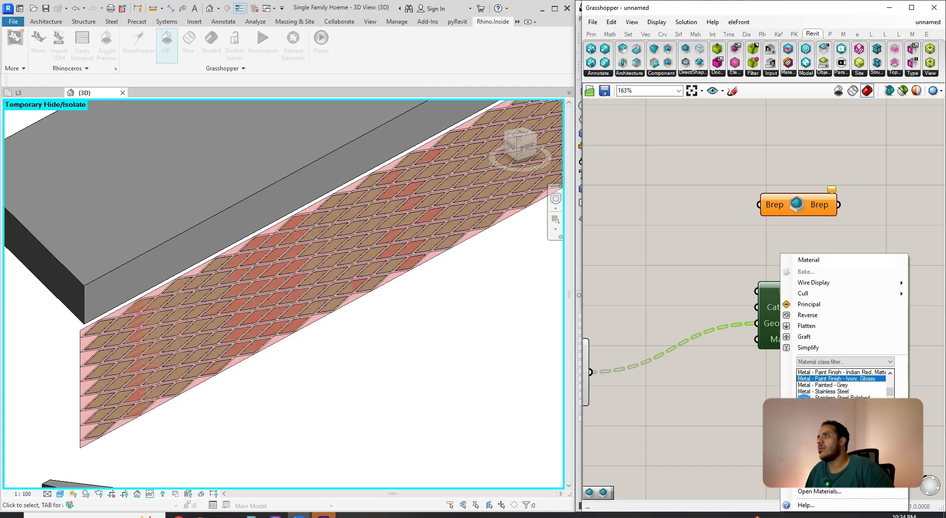
scroll(827, 373, "up", 4)
left_click(825, 375)
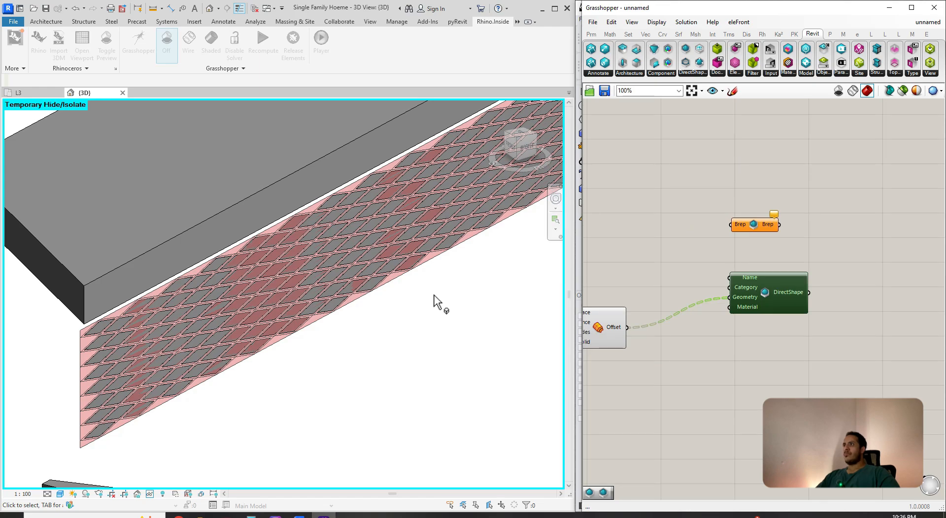
scroll(433, 295, "down", 5)
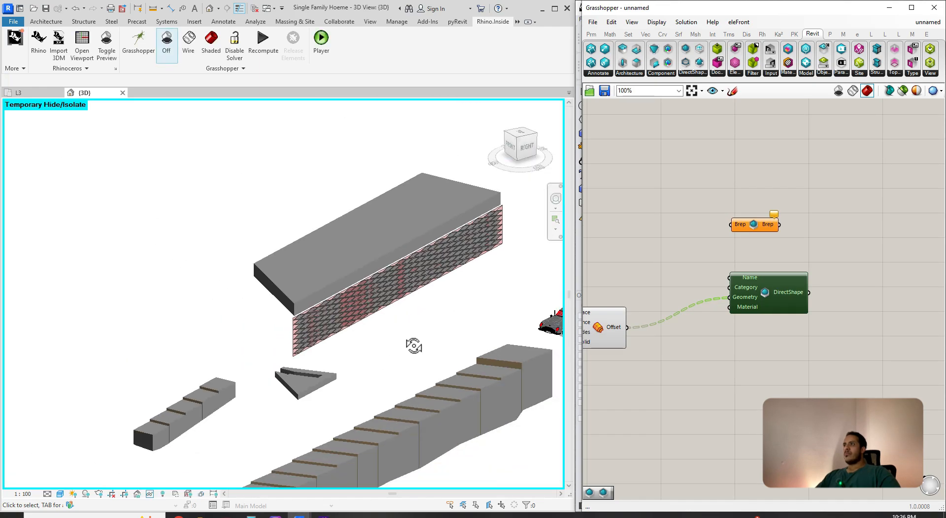
- Disconnect the Offset output from the Add DirectShape (Geometry) component and minimise the Grasshopper window
scroll(721, 300, "down", 3)
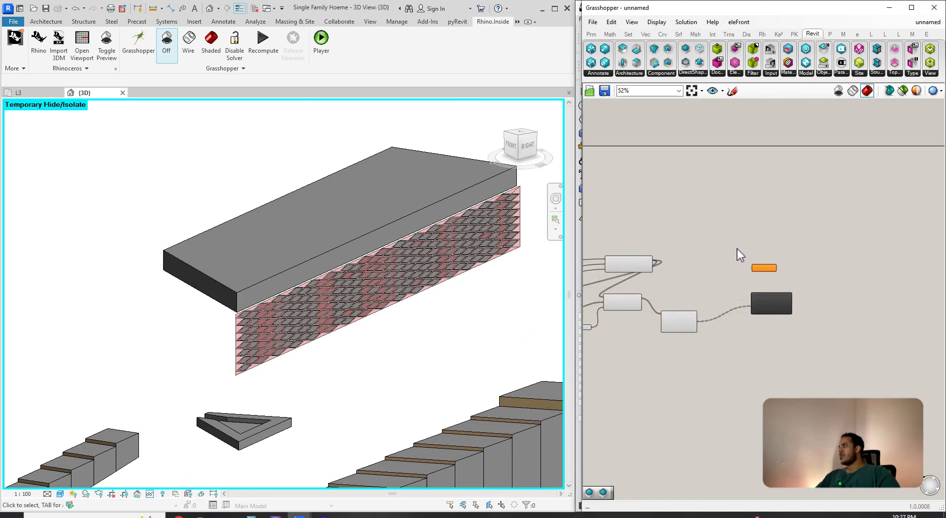
left_click_drag(755, 12, 708, 13)
scroll(707, 312, "up", 4)
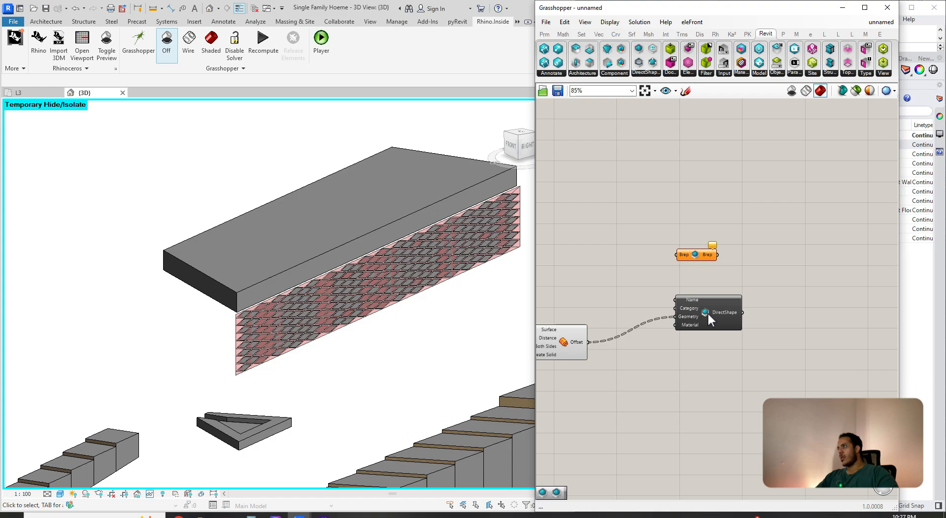
left_click_drag(575, 355, 553, 352)
scroll(724, 244, "down", 1)
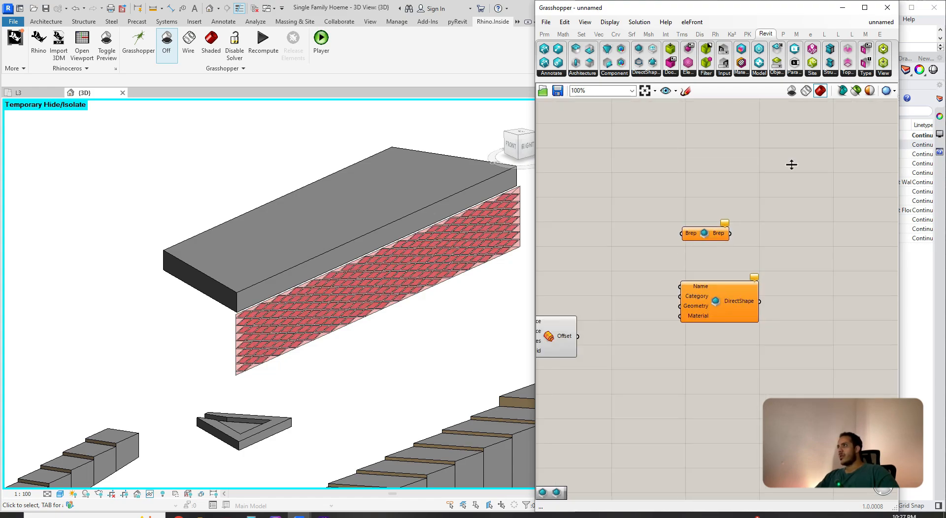
left_click_drag(710, 8, 687, 8)
left_click_drag(763, 11, 739, 38)
left_click(802, 35)
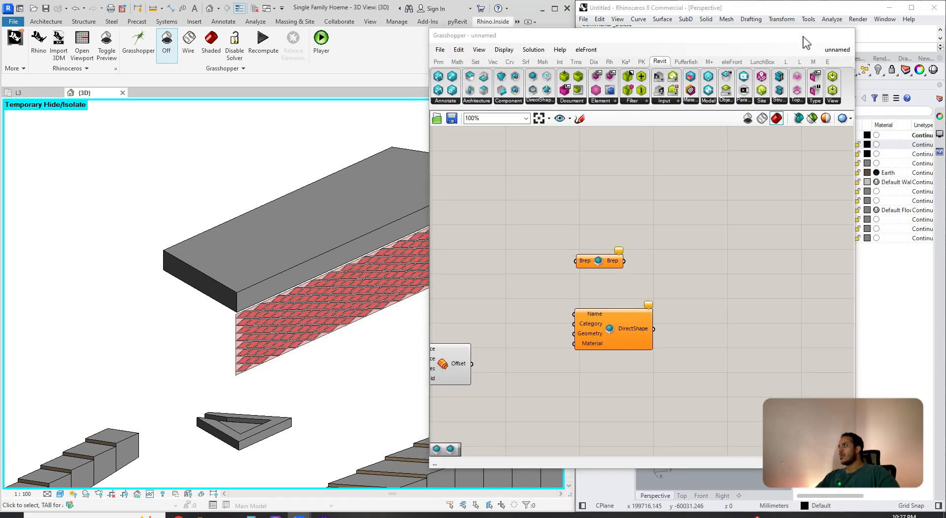
- Restore the Grasshopper window and delete the diamond panel, scale and offset components, keeping the Brep and Add DirectShape components
scroll(724, 277, "up", 5)
scroll(707, 245, "down", 5)
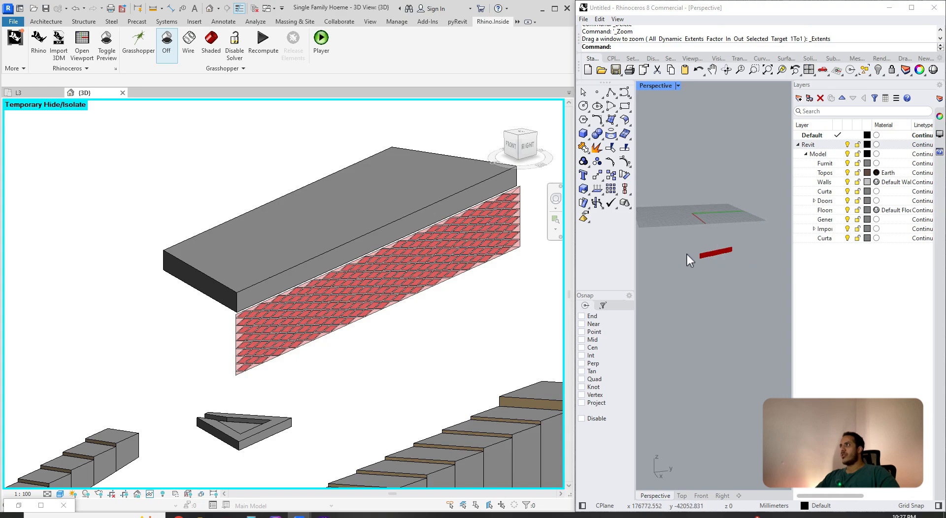
left_click(40, 506)
left_click_drag(492, 6, 686, 69)
scroll(787, 309, "down", 5)
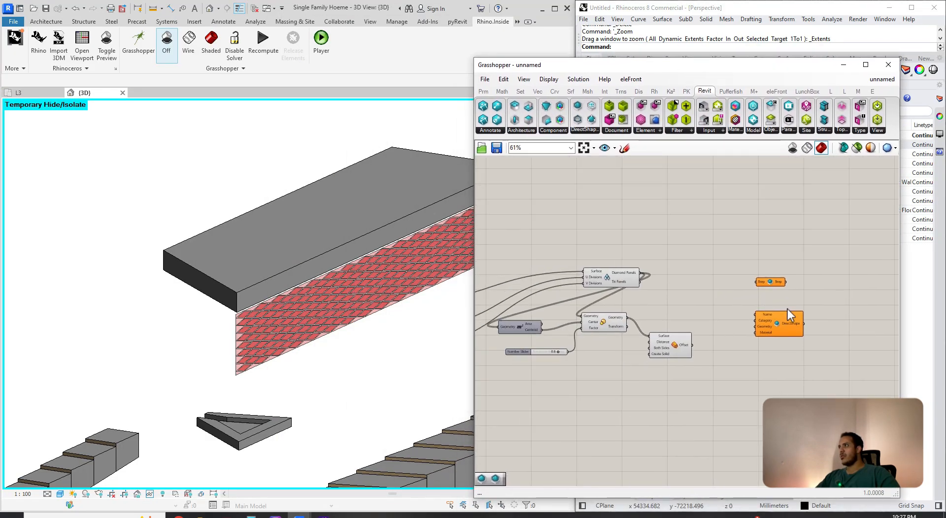
left_click_drag(770, 265, 528, 359)
scroll(705, 312, "up", 2)
key("Delete")
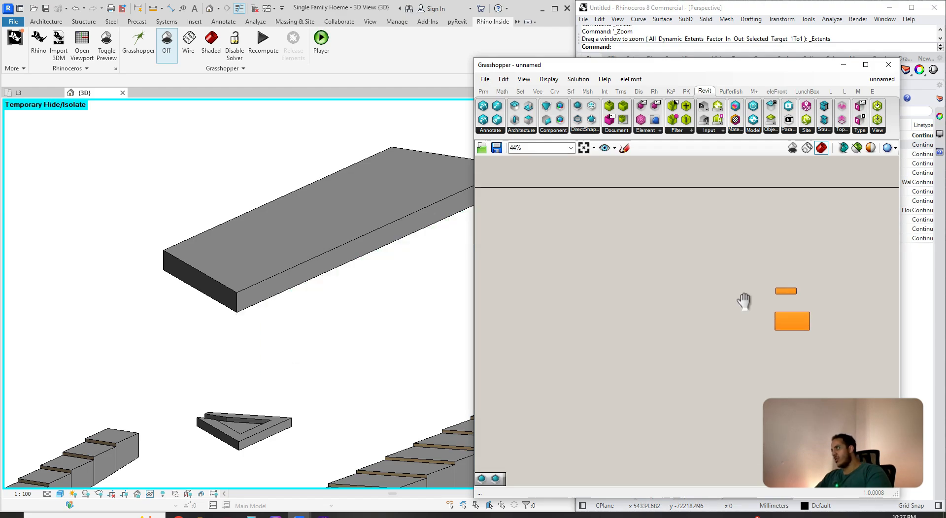
- Minimise Grasshopper and switch to a maximised Rhino window
left_click_drag(773, 72, 491, 62)
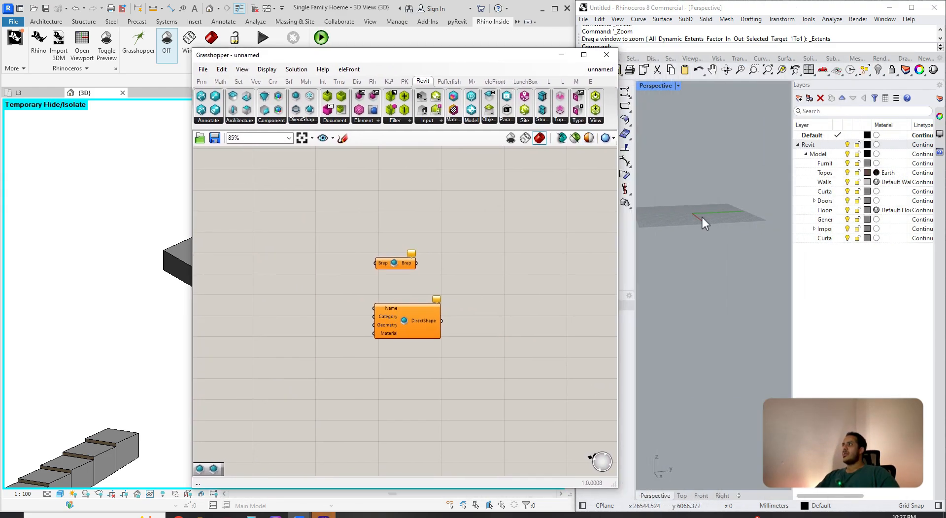
left_click(561, 55)
left_click_drag(661, 8, 661, 11)
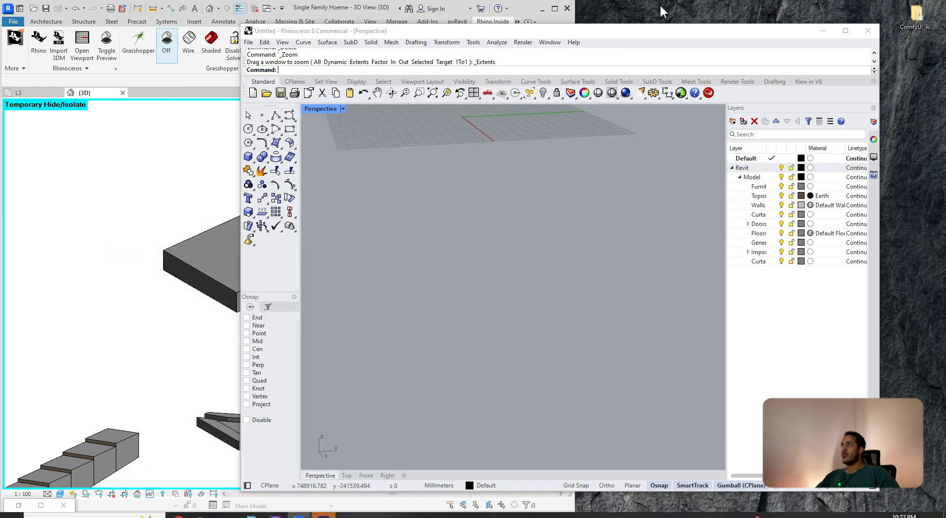
double_click(658, 32)
- Draw a corner-to-corner rectangle around the origin on the construction plane in the Perspective view
scroll(516, 170, "down", 5)
right_click_drag(514, 222, 507, 371, "shift")
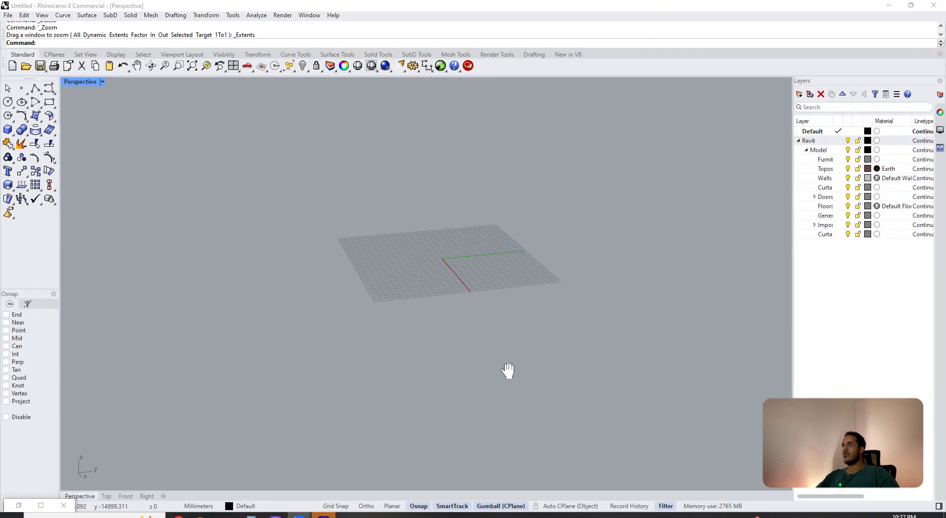
scroll(505, 355, "up", 5)
right_click_drag(510, 295, 443, 254)
right_click_drag(408, 246, 478, 321, "shift")
scroll(377, 296, "up", 5)
mouse_move(352, 281)
right_mouse_down("shift")
mouse_move(336, 277)
mouse_move(354, 281)
right_mouse_up("shift")
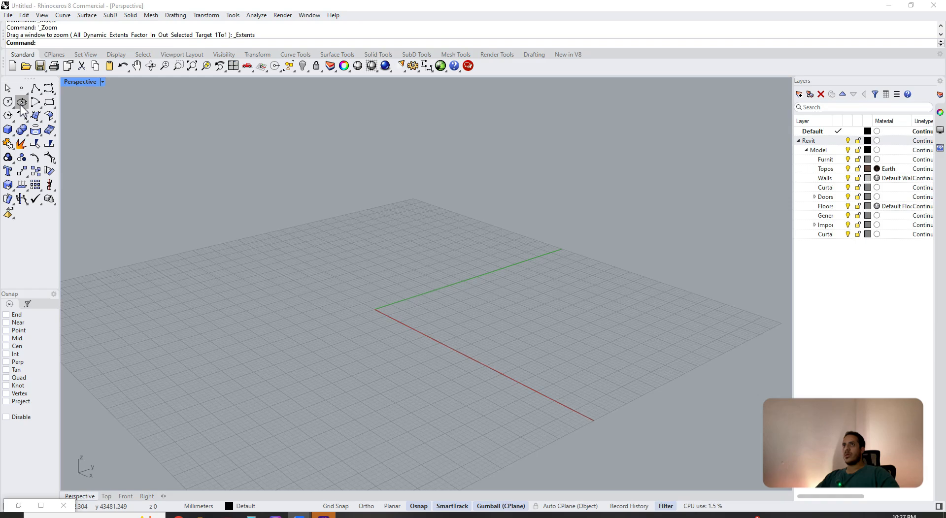
left_click(49, 101)
left_click(380, 268)
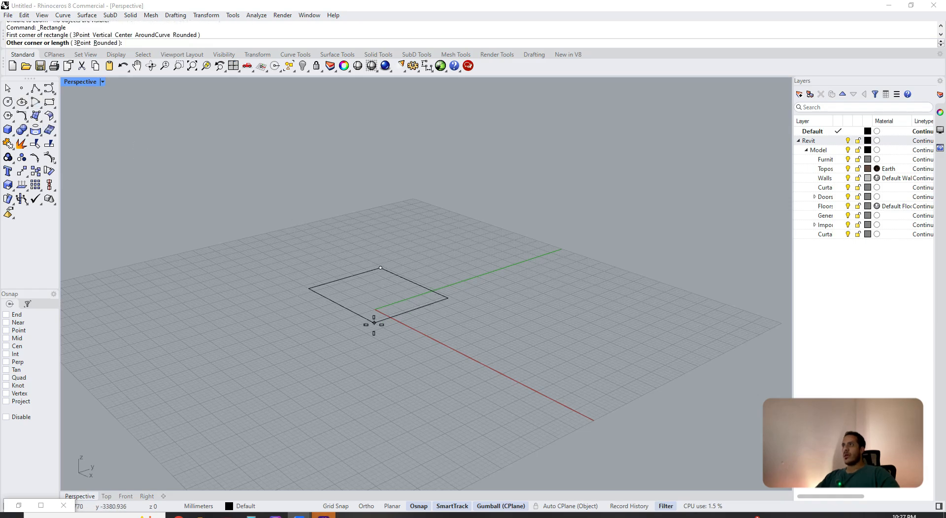
left_click(370, 361)
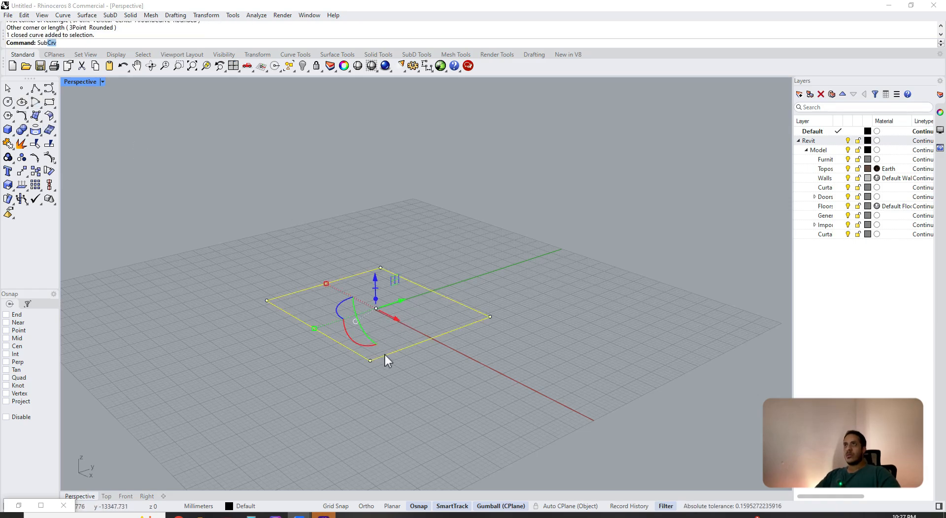
- Convert the selected rectangle into a SubD-friendly curve with MakeSubDFriendly
type("SubDFRI")
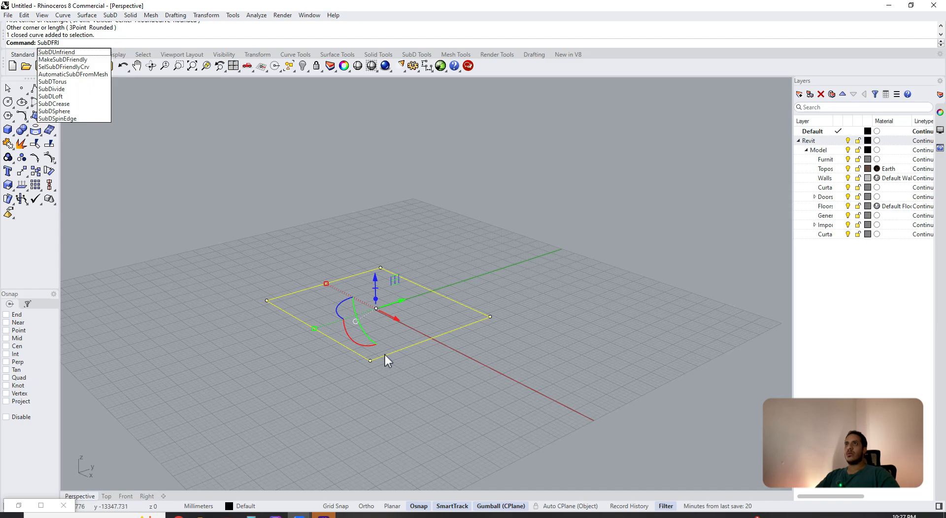
key("Down")
key("Return")
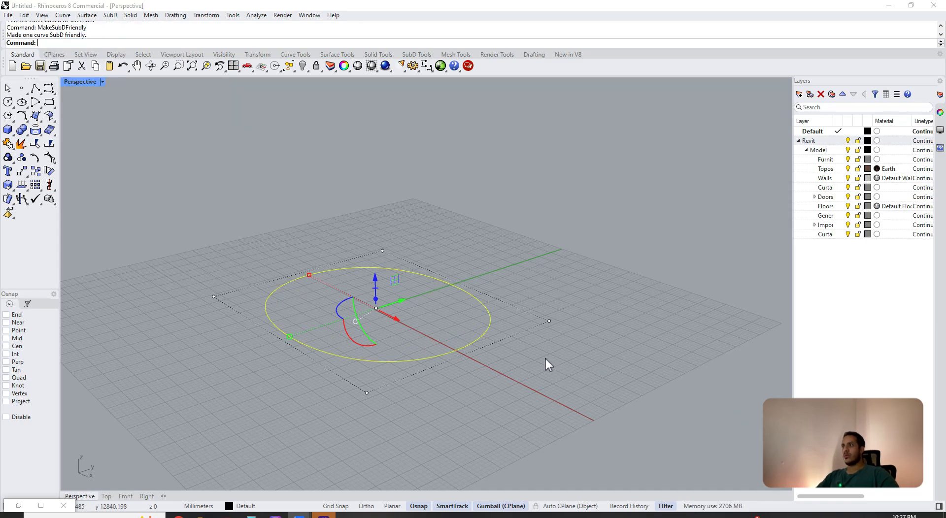
- Extrude the rounded closed curve vertically into a short SubD ring
left_click_drag(375, 299, 381, 265)
right_click_drag(389, 345, 455, 309, "shift")
scroll(407, 279, "down", 1)
scroll(430, 283, "down", 5)
type("ZS")
key("Return")
right_click_drag(454, 255, 468, 268)
scroll(468, 267, "down", 5)
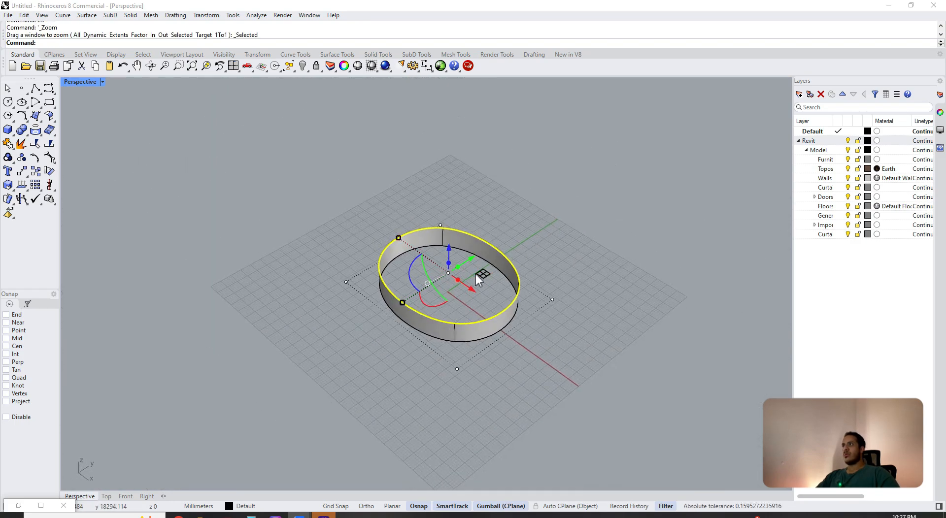
- Flare the ring's upper edge outward and extrude a low band above it that narrows slightly
left_click_drag(480, 274, 495, 264, "shift")
right_click_drag(480, 295, 471, 269)
left_click_drag(448, 264, 448, 247)
right_click_drag(478, 247, 474, 267)
left_click_drag(483, 262, 476, 259, "shift")
right_click_drag(475, 261, 465, 245)
- Extrude the upper edge further up and scale it inward to form a narrow neck
left_click_drag(454, 246, 456, 135)
right_click_drag(464, 160, 484, 326, "shift")
left_click_drag(496, 329, 479, 327, "shift")
mouse_move(479, 326)
right_mouse_down()
mouse_move(473, 305)
mouse_move(495, 334)
right_mouse_up()
left_click_drag(495, 332, 463, 312, "shift")
right_click_drag(471, 318, 495, 263)
- Extrude the column's body upward above the neck and rotate its top edge
left_click_drag(495, 263, 492, 150)
right_click_drag(492, 151, 488, 316)
left_click_drag(443, 298, 457, 333)
right_click_drag(472, 348, 480, 300)
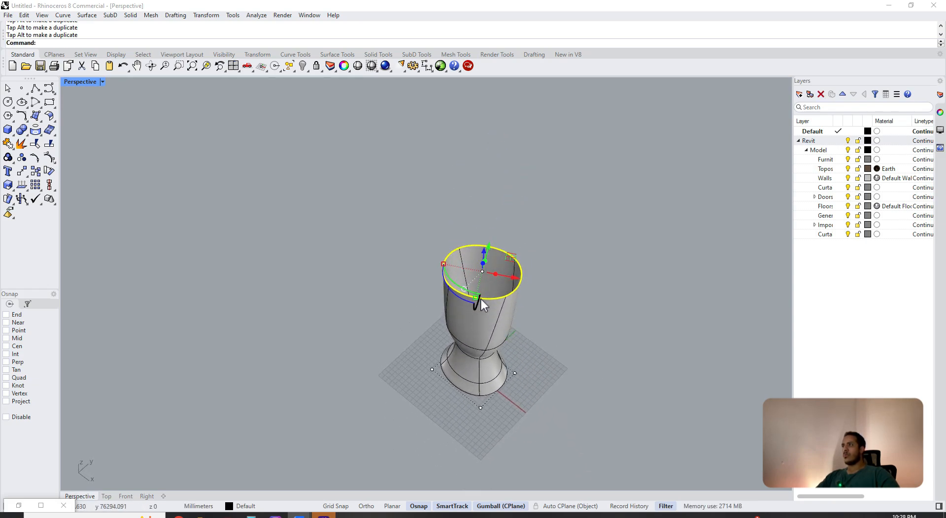
- Raise the top edge to lengthen the column's shaft and tilt the opening diagonally
left_click_drag(474, 297, 482, 284)
right_click_drag(494, 301, 510, 212)
right_click_drag(510, 211, 517, 289, "shift")
left_click_drag(489, 284, 486, 190)
left_click_drag(474, 252, 486, 264)
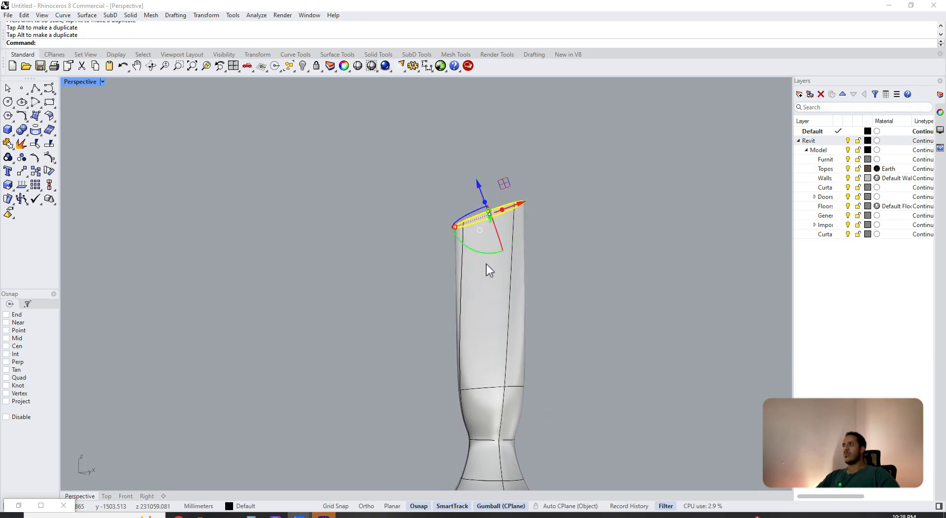
scroll(512, 305, "down", 6)
right_click_drag(523, 332, 493, 380)
scroll(513, 377, "up", 6)
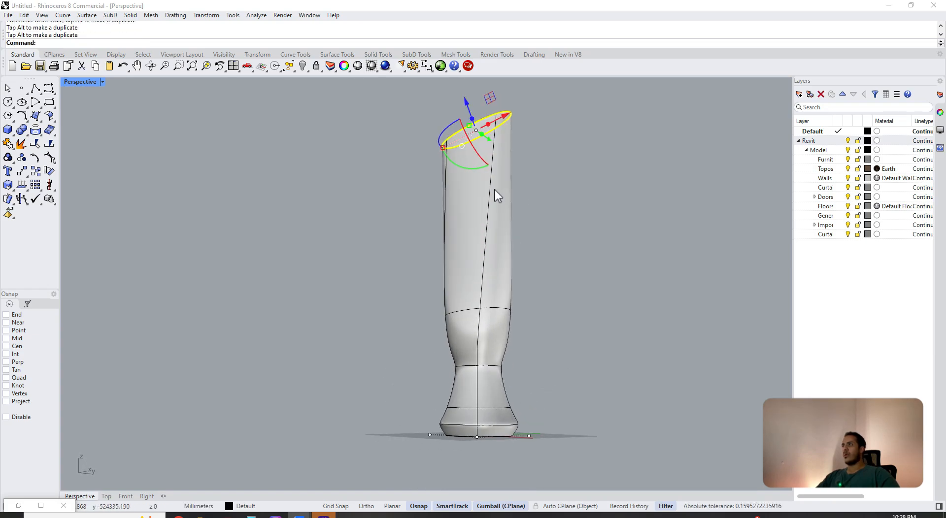
key("Escape")
- Examine the SubD column's faces, base and open top from several angles
left_click(469, 215, "ctrl+shift")
right_click_drag(467, 242, 465, 341)
key("Escape")
scroll(488, 325, "up", 5)
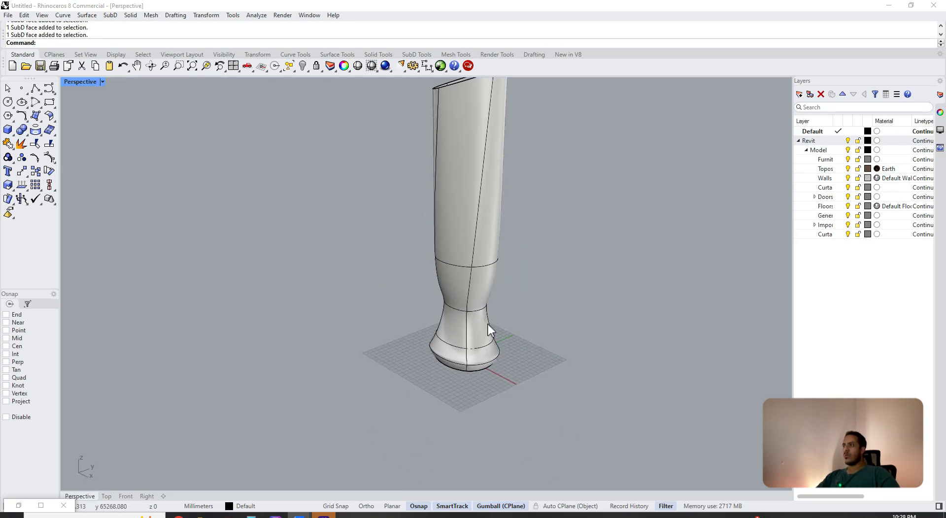
scroll(487, 324, "down", 6)
right_click_drag(494, 291, 495, 375, "shift")
right_click_drag(495, 375, 527, 310)
scroll(487, 217, "up", 6)
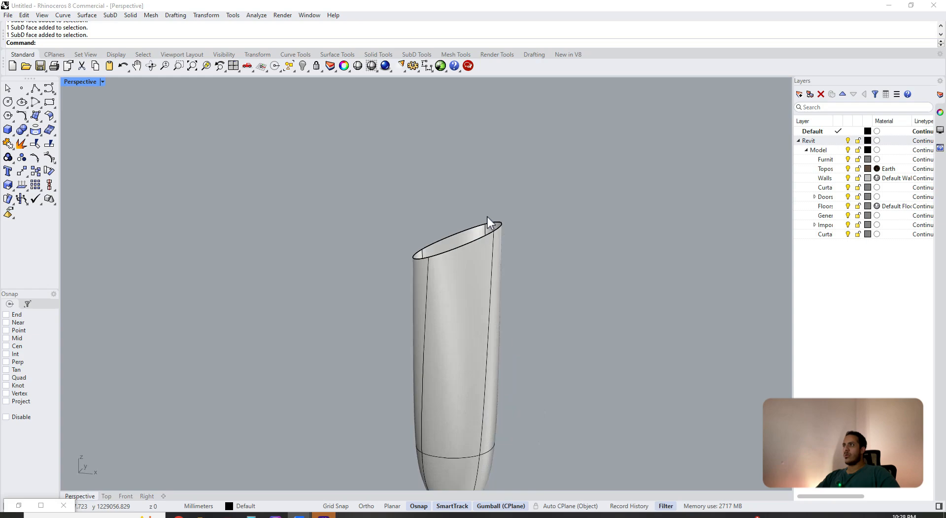
- Select the edge loop of the column's open top, raise it and scale it down to taper the shaft
double_click(475, 243, "ctrl+shift")
left_click_drag(458, 218, 443, 145)
scroll(486, 288, "down", 7)
key("Escape")
right_click_drag(509, 394, 437, 392)
scroll(472, 367, "up", 4)
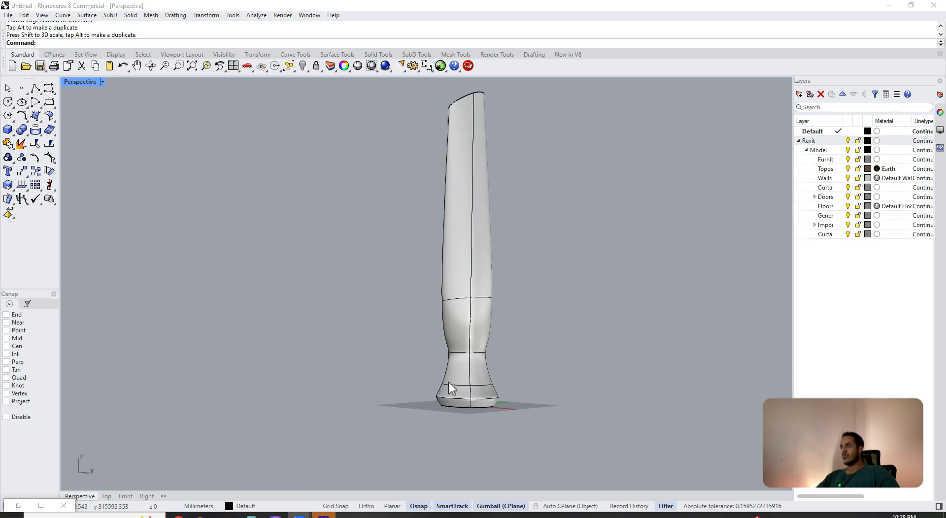
- Select the edge loop around the column's neck and scale it slightly inward in all directions
scroll(453, 376, "up", 4)
double_click(458, 369, "ctrl+shift")
double_click(462, 368, "ctrl+shift")
double_click(484, 371, "ctrl+shift")
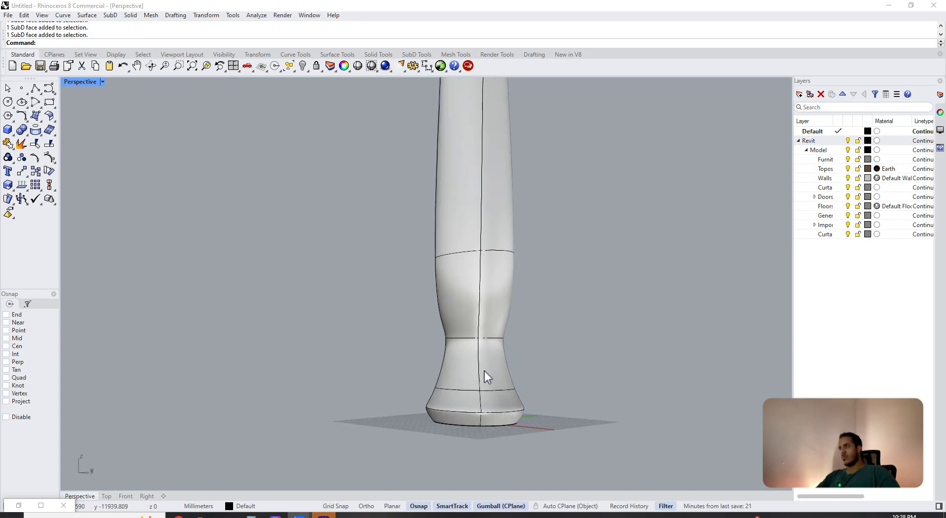
double_click(487, 339, "ctrl+shift")
right_click_drag(488, 340, 509, 392)
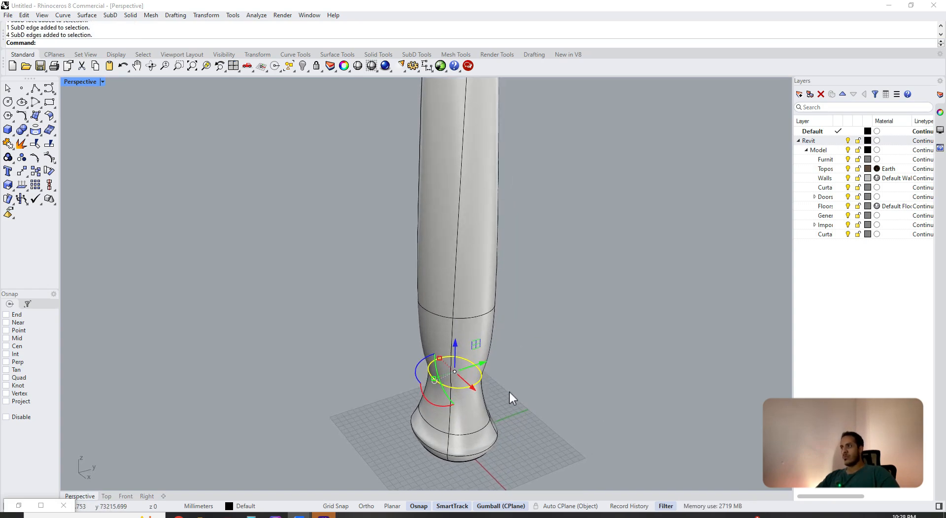
left_click_drag(438, 362, 461, 389)
key("ctrl+z")
right_click_drag(453, 368, 471, 400)
mouse_move(485, 385)
left_mouse_down("shift")
mouse_move(515, 388)
mouse_move(482, 380)
left_mouse_up("shift")
right_click_drag(482, 380, 514, 322)
scroll(493, 374, "down", 6)
scroll(510, 380, "up", 4)
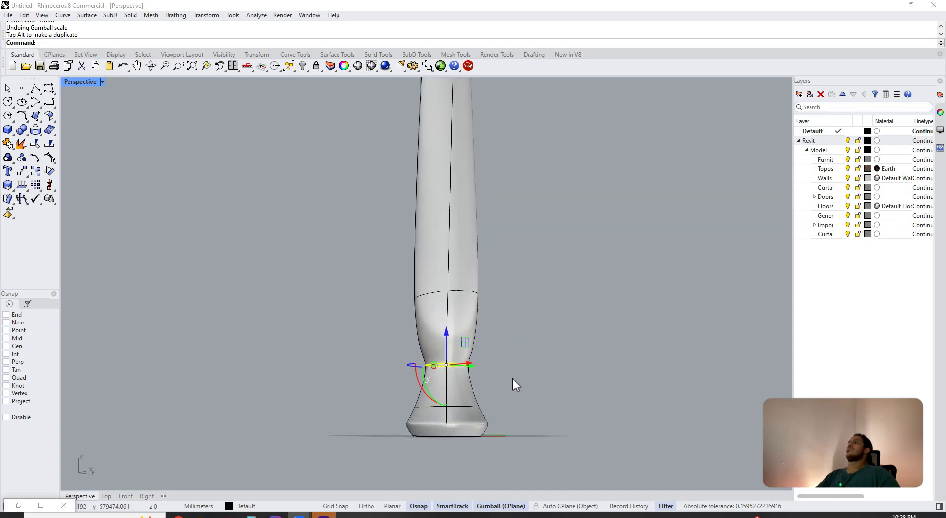
- Select the flared edge loop near the column's base and move it upward to make the foot taller
double_click(416, 435)
right_click_drag(416, 435, 453, 408)
left_click_drag(449, 414, 449, 388)
scroll(450, 387, "down", 5)
key("Escape")
right_click_drag(473, 375, 503, 359)
scroll(467, 340, "up", 2)
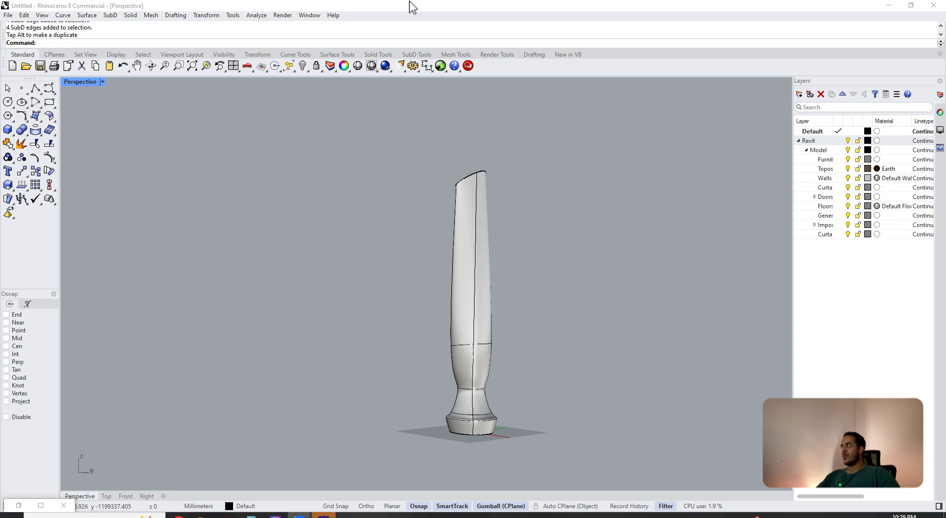
- Place the Rhino window beside Revit and narrow the Layers panel to enlarge the Perspective viewport
left_click_drag(412, 7, 943, 148)
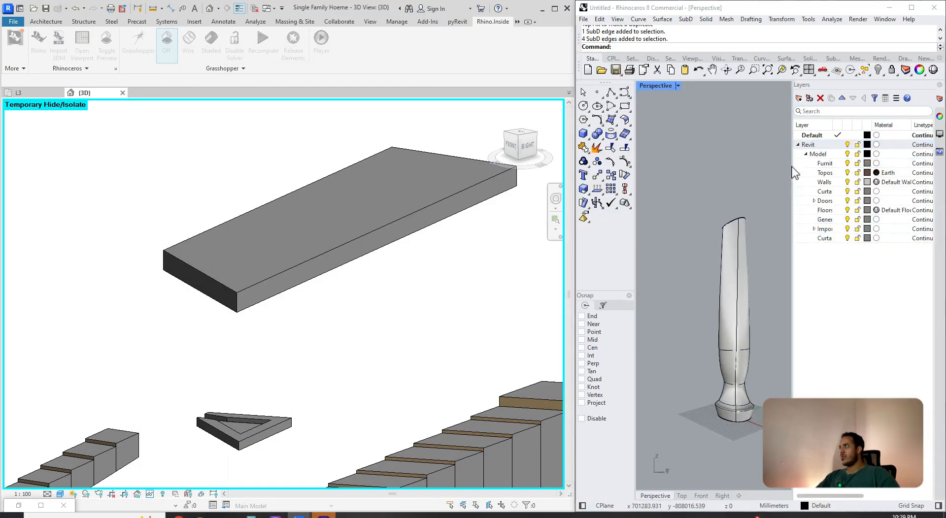
left_click_drag(865, 174, 914, 187)
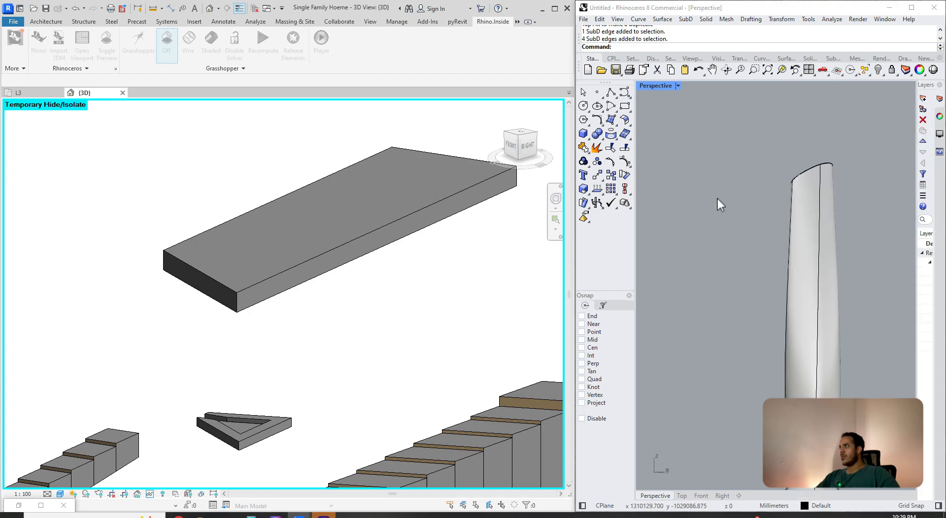
scroll(740, 256, "down", 8)
right_click_drag(741, 259, 732, 324, "shift")
scroll(365, 296, "down", 5)
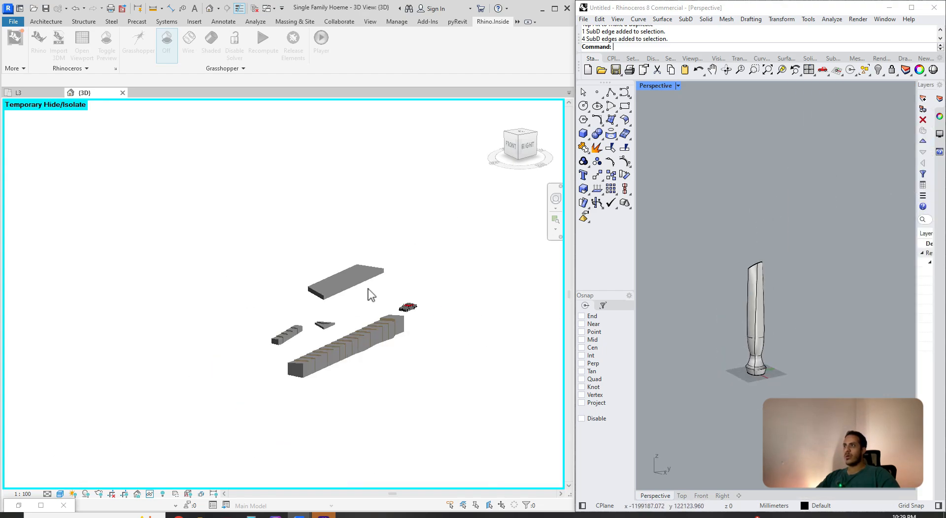
key("Escape")
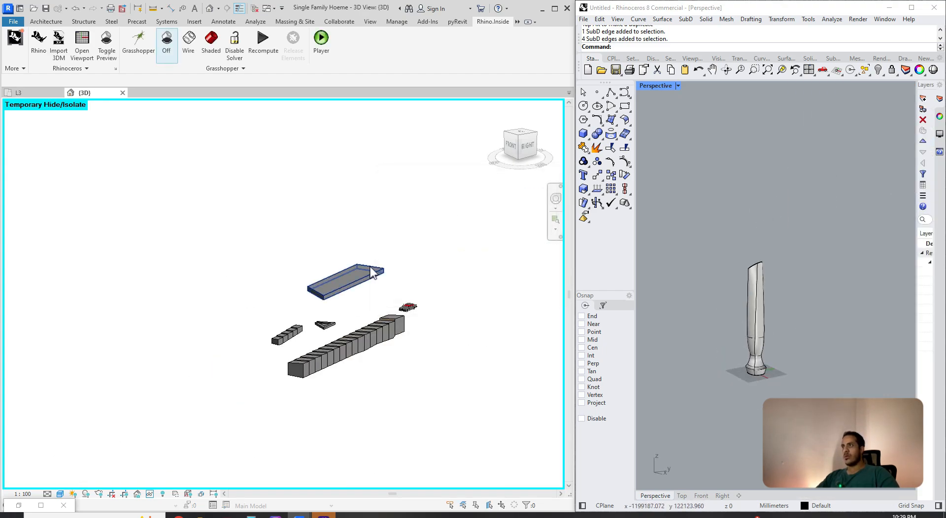
scroll(394, 234, "up", 6)
scroll(391, 256, "down", 3)
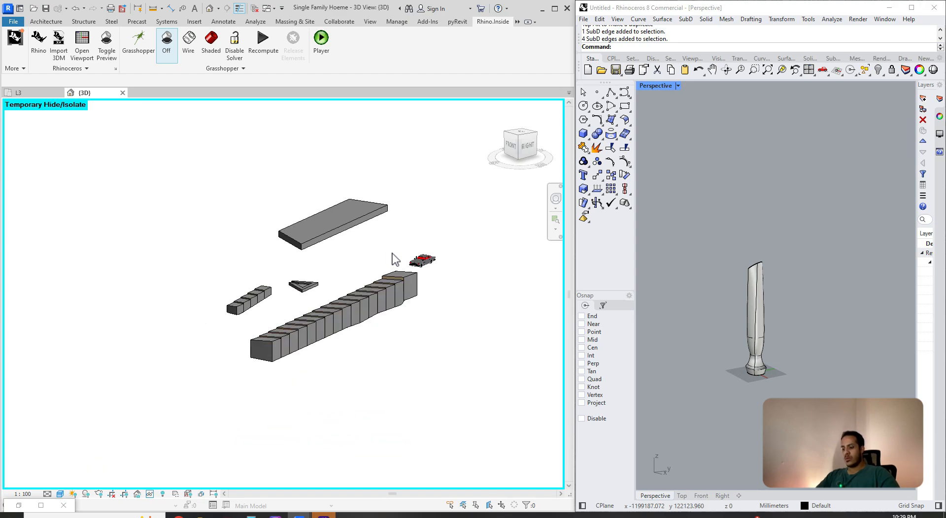
key("r")
key("h")
left_click(445, 48)
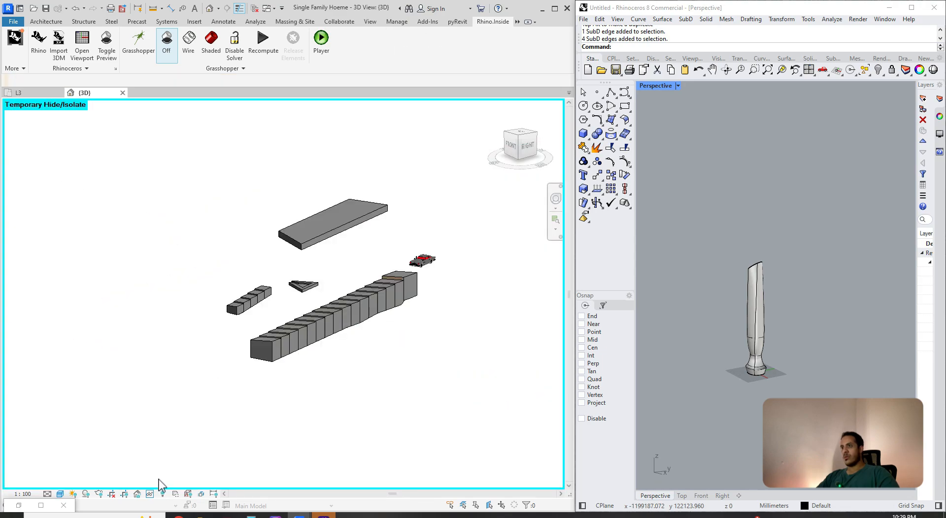
left_click(162, 494)
left_click(421, 52)
left_click(457, 22)
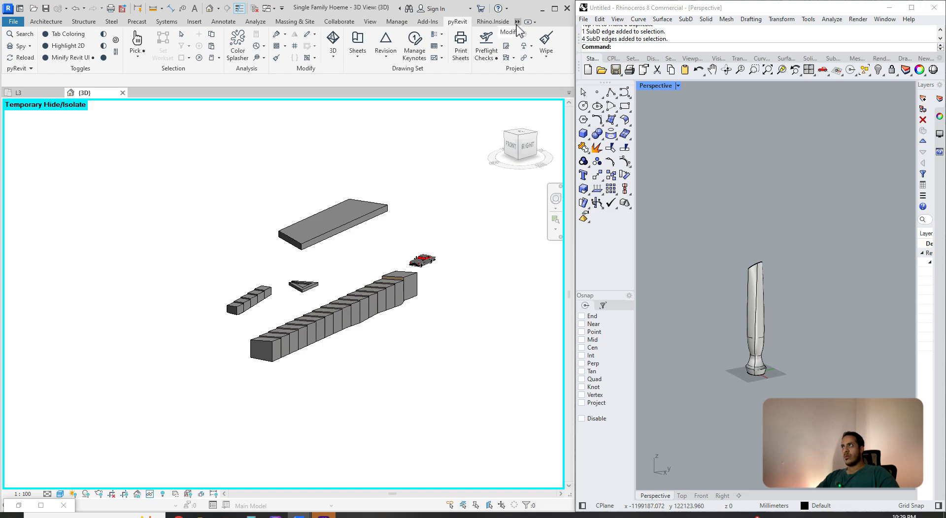
left_click(499, 32)
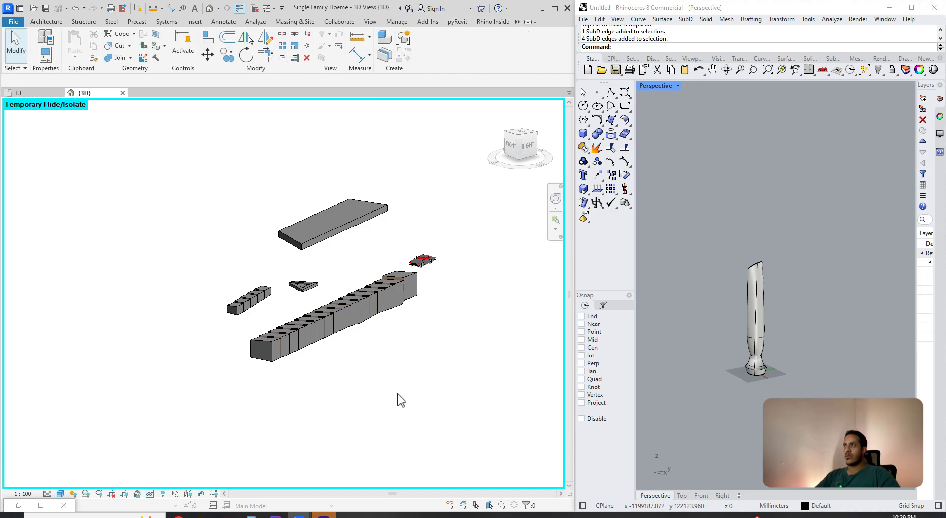
- Reset the temporary hide/isolate in Revit's 3D view
key("h")
key("r")
scroll(404, 280, "down", 3)
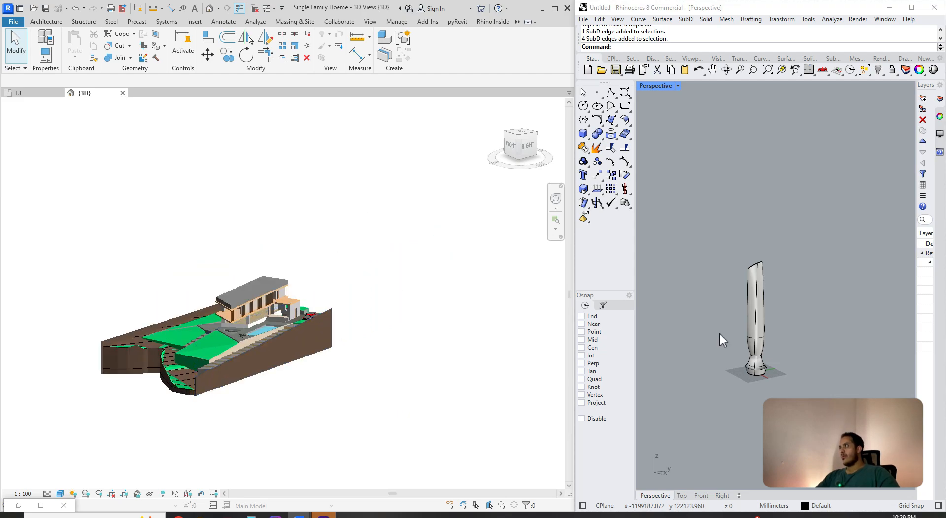
- Restore the Grasshopper window and place it over the Revit view, beside the Rhino Perspective viewport
scroll(747, 345, "up", 3)
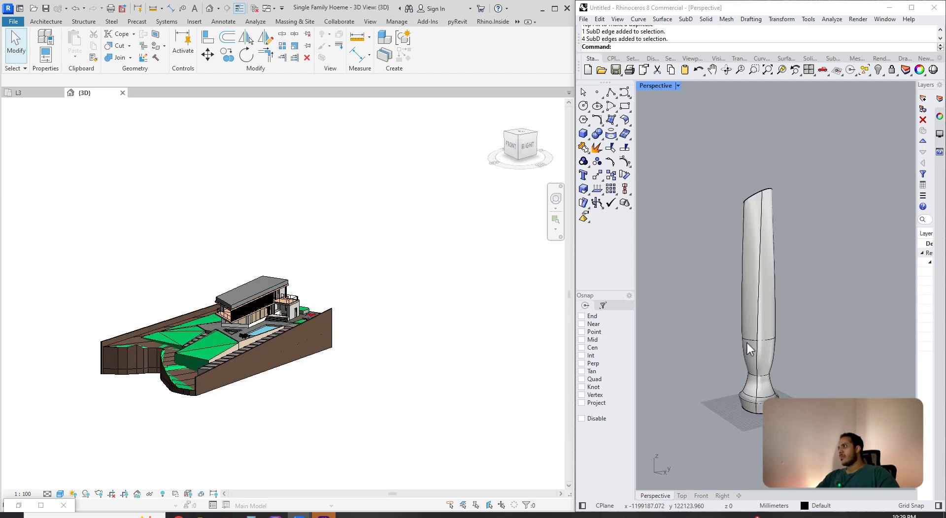
left_click(43, 505)
left_click_drag(579, 3, 370, 50)
scroll(351, 324, "up", 3)
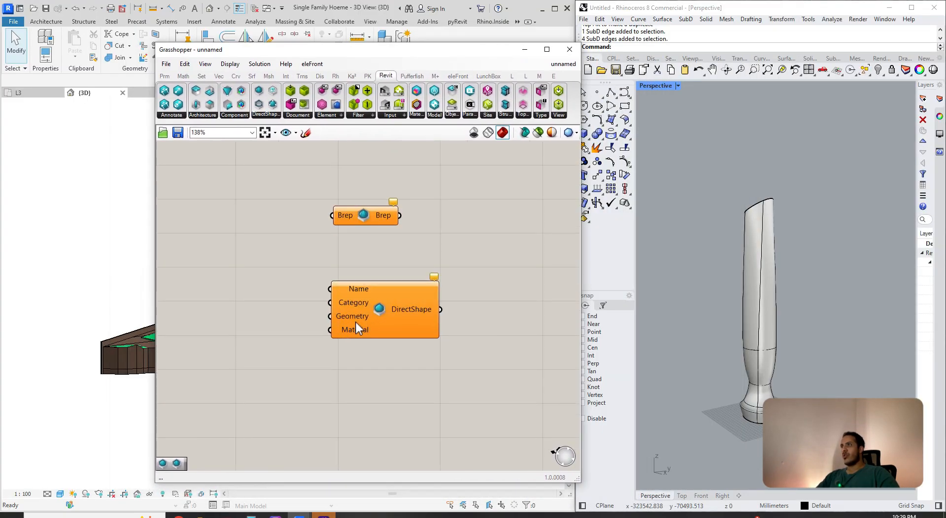
- Set the Rhino SubD column as the single Geometry input of the DirectShape component
left_click(374, 300)
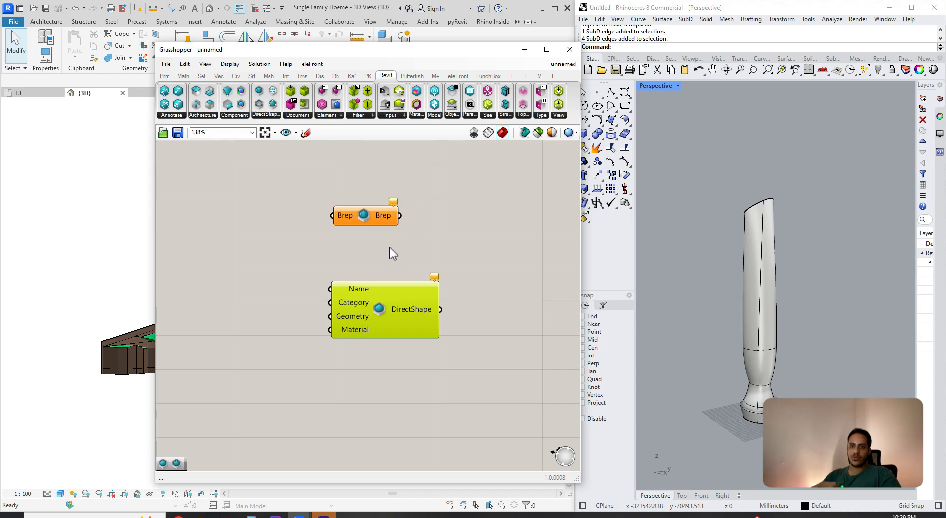
scroll(362, 257, "up", 2)
right_click_drag(361, 256, 363, 284)
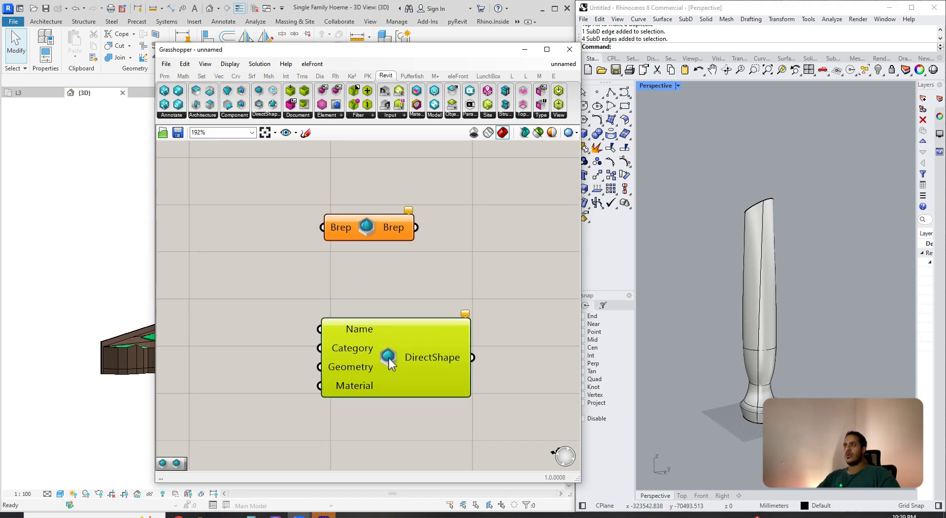
right_click(344, 373)
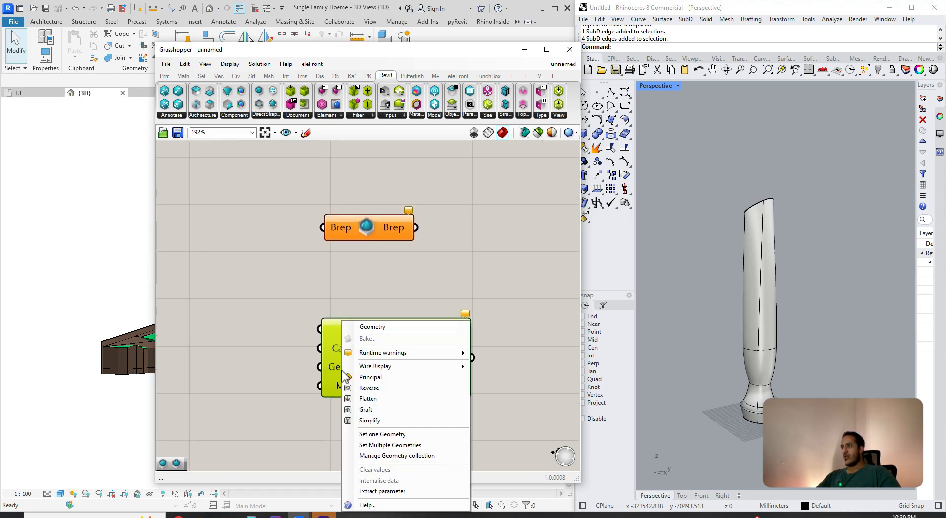
left_click(372, 434)
left_click(767, 319)
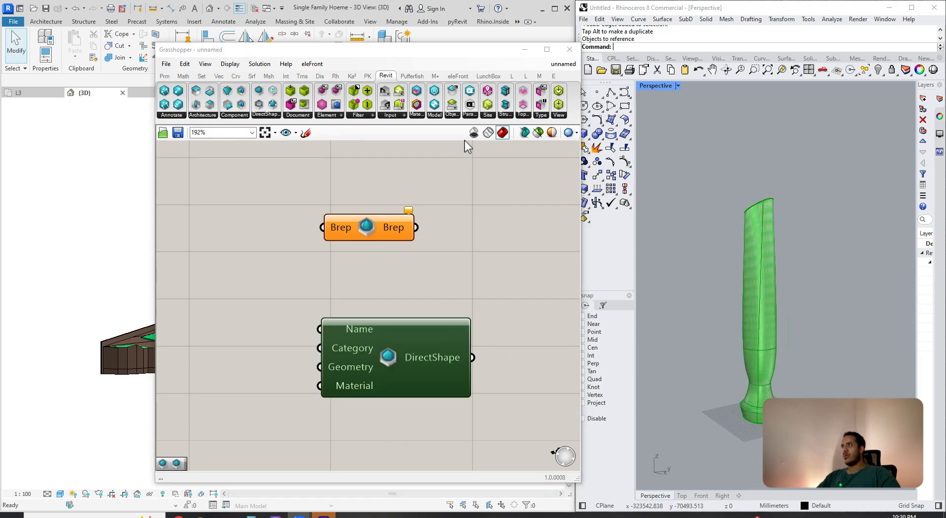
- Minimize Grasshopper and inspect the column DirectShape up close in Revit's 3D view
left_click(525, 49)
scroll(386, 276, "down", 5)
middle_click_drag(281, 313, 353, 281)
scroll(348, 413, "up", 3)
middle_click_drag(353, 281, 361, 342)
left_click(359, 341)
middle_click_drag(416, 287, 397, 366, "shift")
left_click(397, 366)
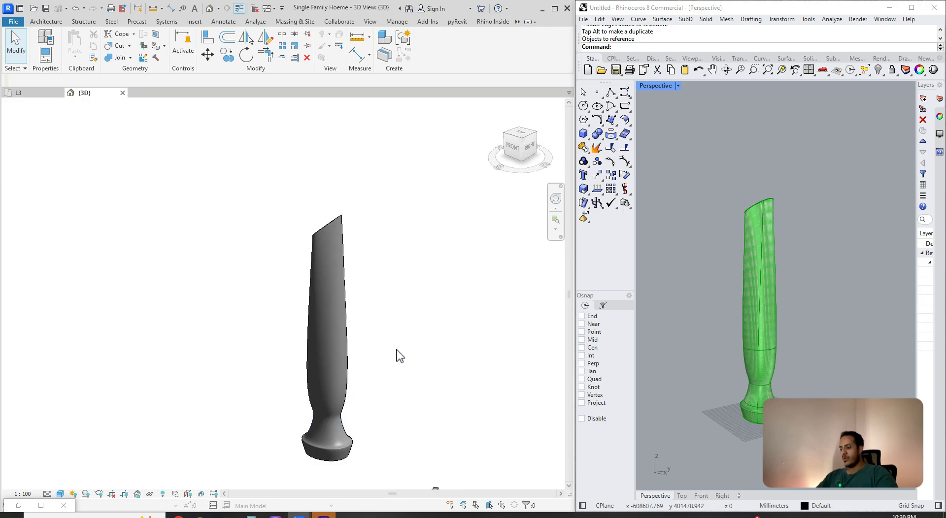
- Show Revit's element properties and select the column in the 3D view
key("p")
key("p")
left_click(347, 339)
scroll(348, 339, "up", 1)
middle_click_drag(349, 339, 296, 327)
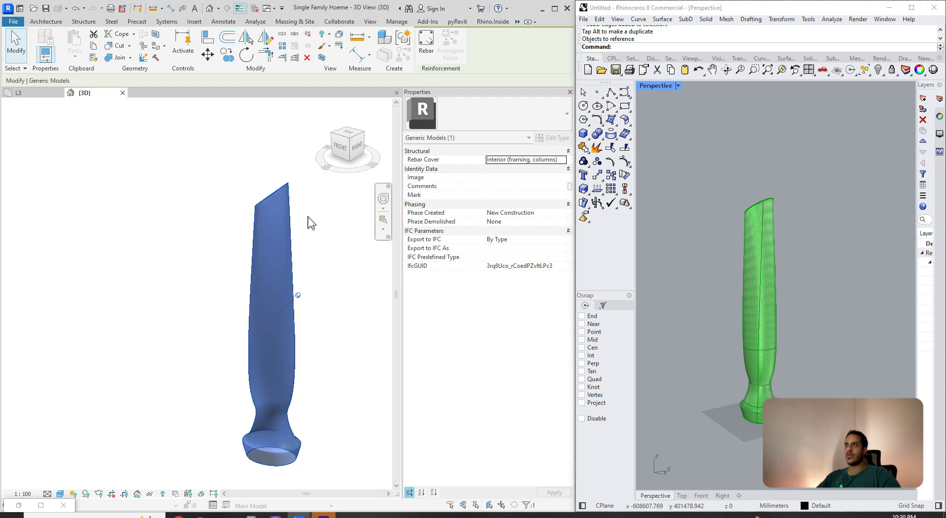
- Select the SubD vertex on the column's top rim in Rhino and move it straight up into a peak
left_click(761, 266)
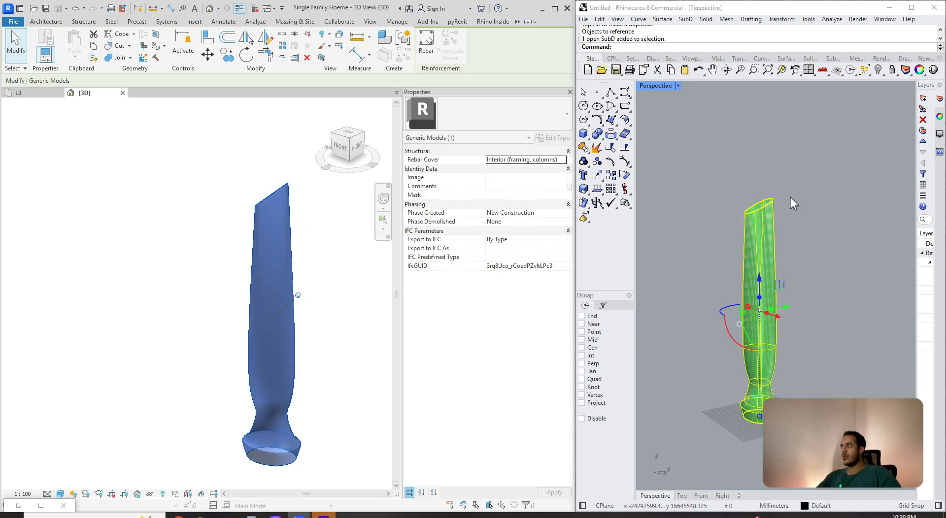
left_click(763, 199, "ctrl+shift")
left_click_drag(765, 191, 764, 158)
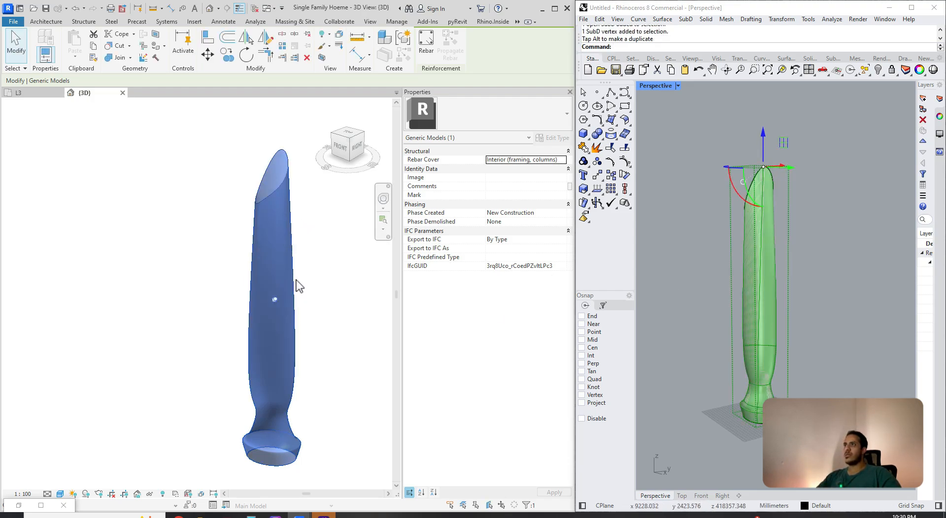
- Examine the column's reshaped top from other sides in Revit and Rhino, and clear the vertex selection
scroll(298, 256, "down", 2)
middle_click_drag(300, 253, 288, 297)
scroll(287, 297, "up", 3)
mouse_move(333, 340)
middle_mouse_down("shift")
mouse_move(253, 306)
mouse_move(392, 320)
mouse_move(363, 329)
mouse_move(300, 306)
mouse_move(308, 344)
mouse_move(318, 331)
middle_mouse_up("shift")
left_click(299, 313)
scroll(300, 312, "down", 2)
scroll(300, 306, "up", 2)
right_click_drag(776, 352, 739, 369)
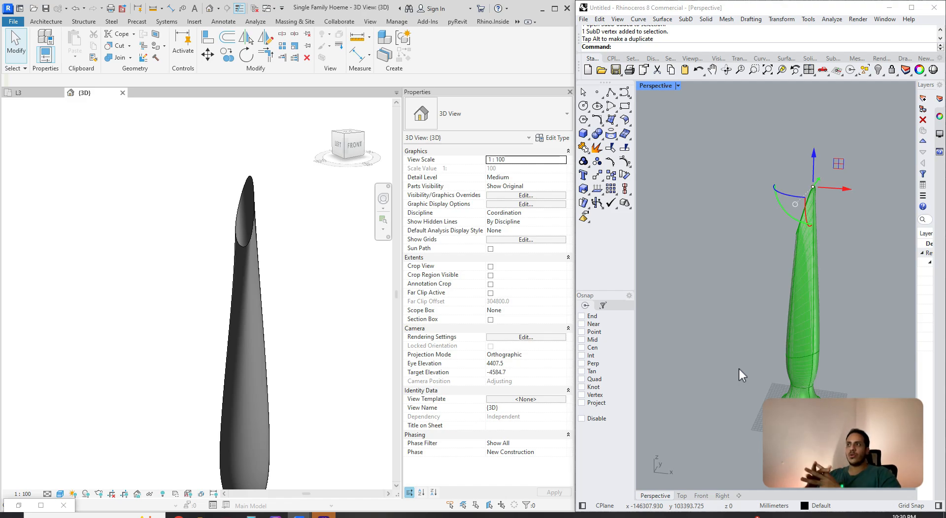
key("Escape")
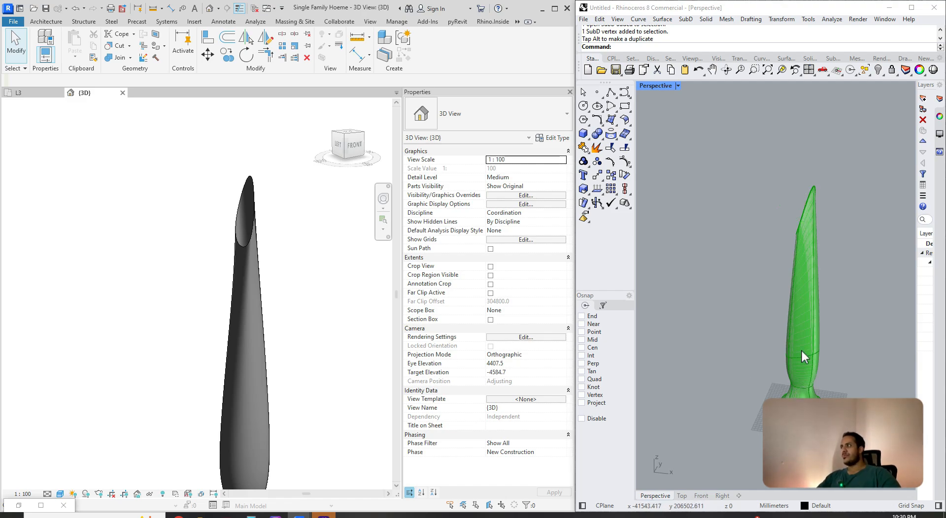
- Select the whole column in Revit to review its properties and shape, and deselect it
scroll(273, 332, "down", 1)
left_click(262, 353)
scroll(263, 357, "down", 2)
middle_click_drag(290, 395, 312, 401, "shift")
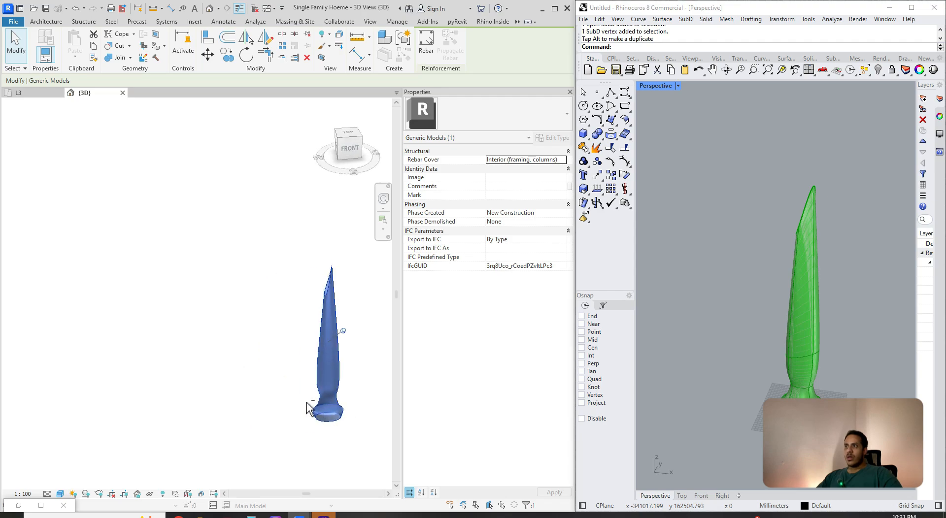
scroll(311, 331, "up", 2)
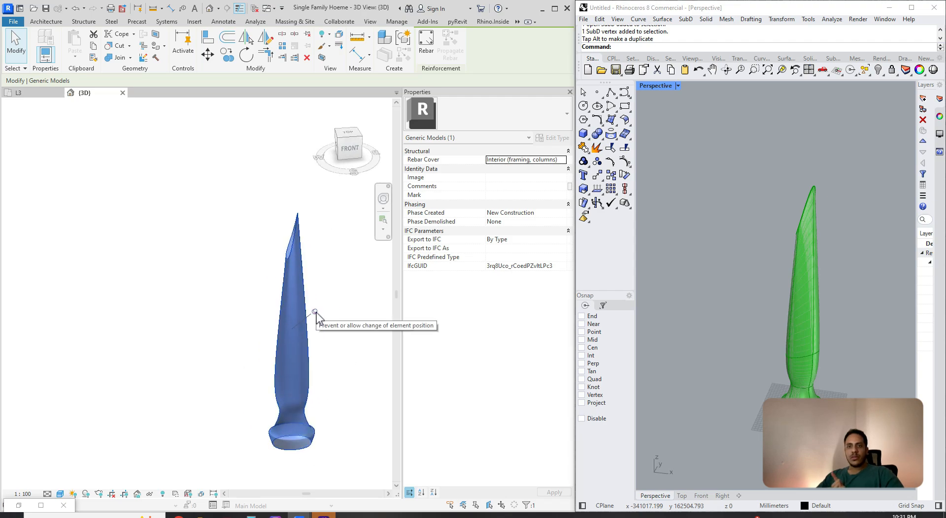
left_click(335, 399)
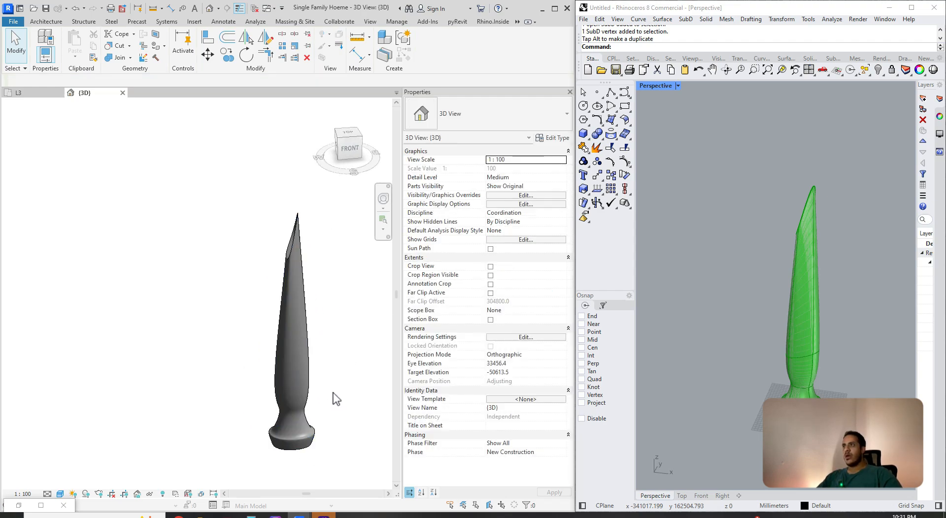
- Raise the SubD vertex at the column's peak further upward in Rhino and clear the selection
left_click(812, 187, "ctrl+shift")
left_click_drag(812, 165, 811, 138)
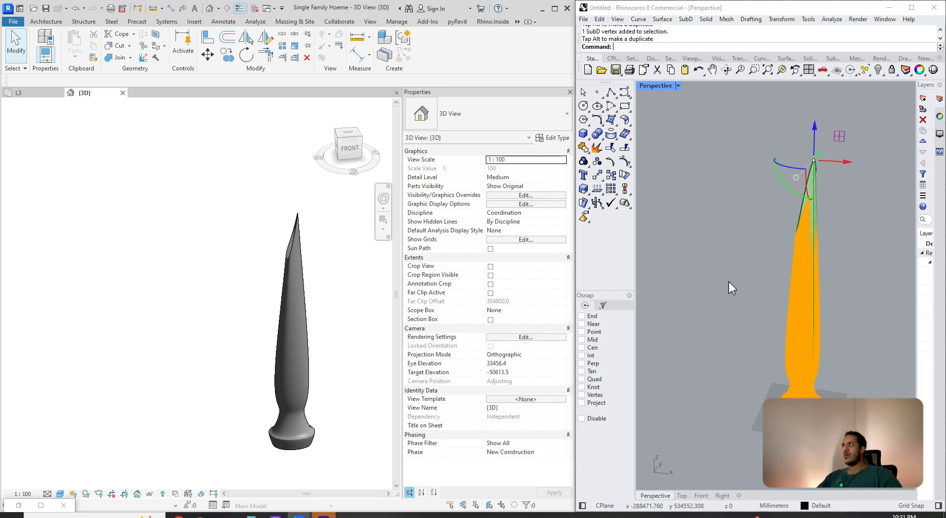
right_click_drag(729, 281, 729, 325)
left_click(792, 295)
- Inspect the column from peak to base in Revit's 3D view after the second vertex move
scroll(301, 276, "up", 3)
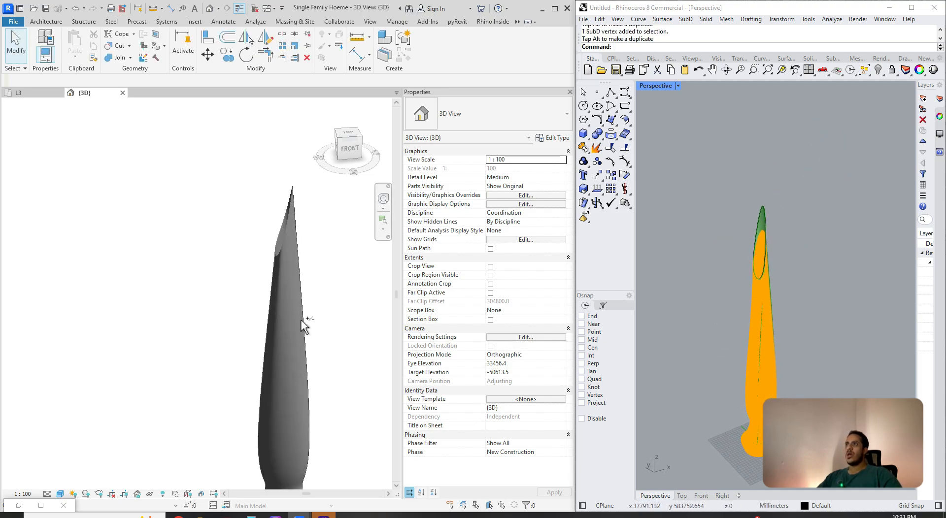
middle_click_drag(301, 321, 255, 389, "shift")
left_click(299, 353)
scroll(300, 353, "down", 2)
left_click(274, 406)
scroll(222, 389, "up", 2)
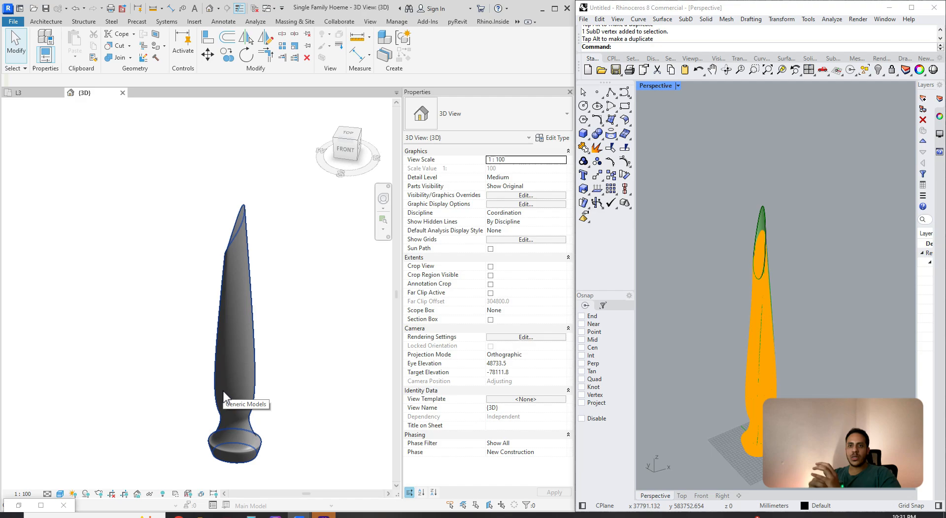